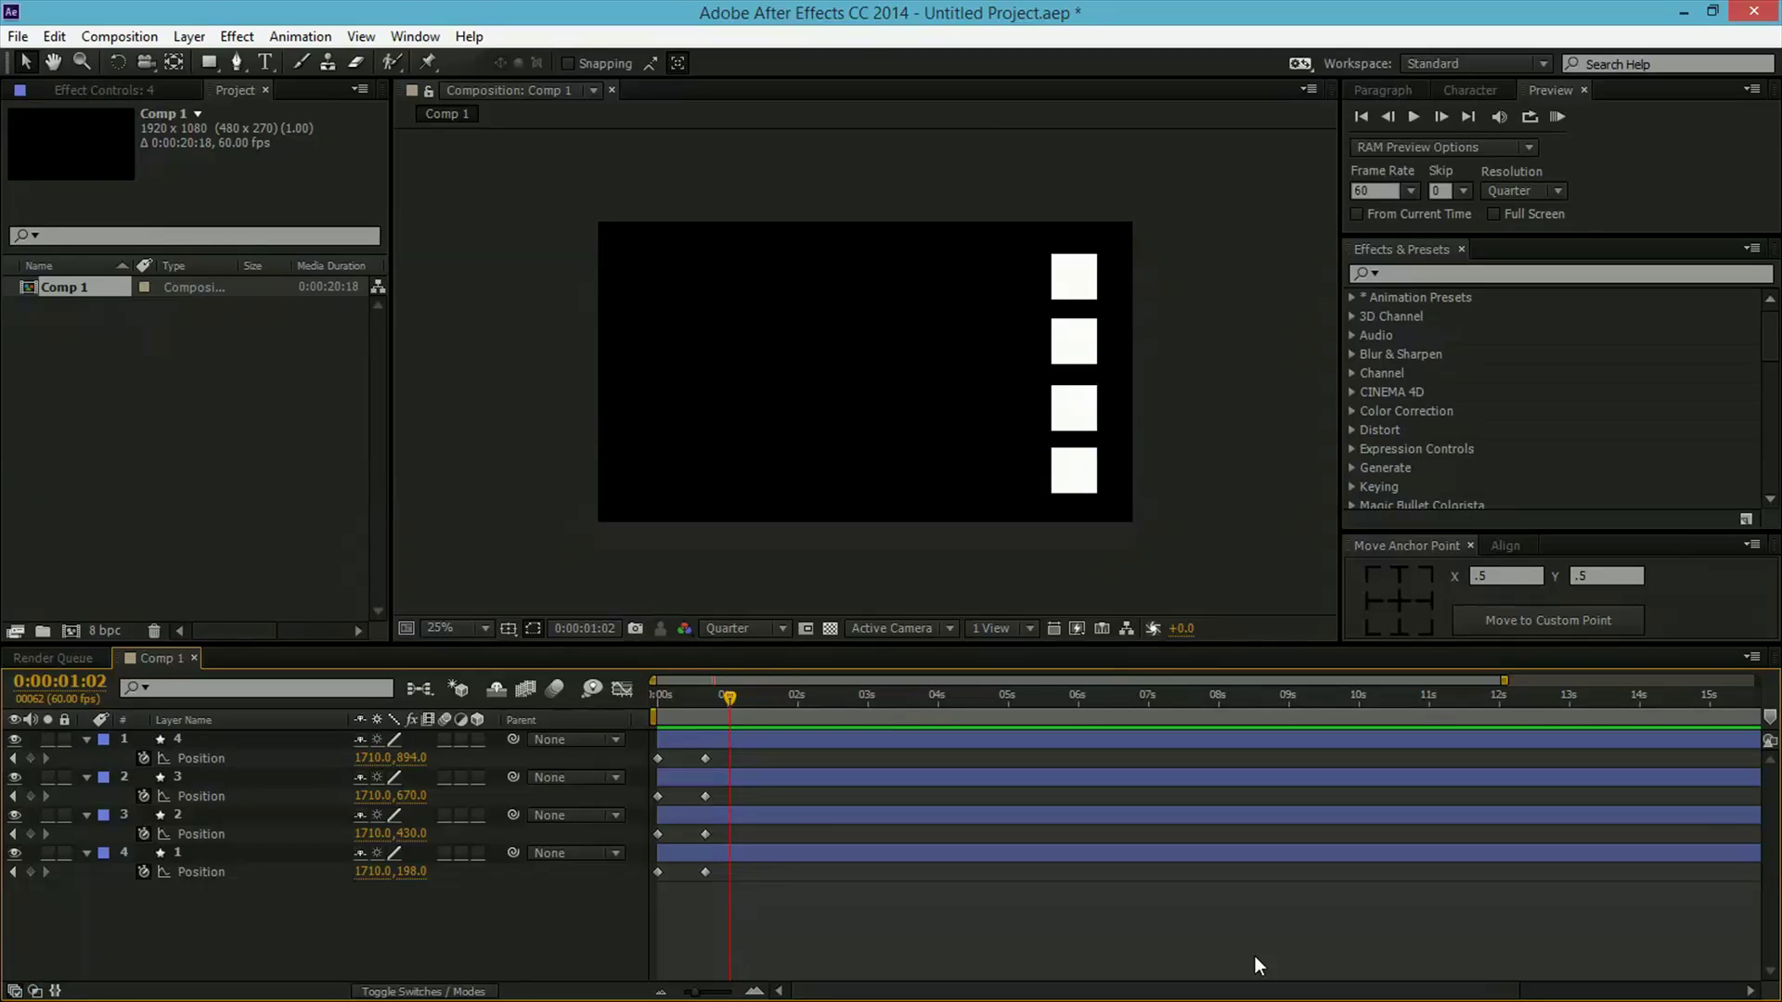
Scrub through the squares' slide and keep the preview frame rate at 60.
drag(730, 699, 628, 722)
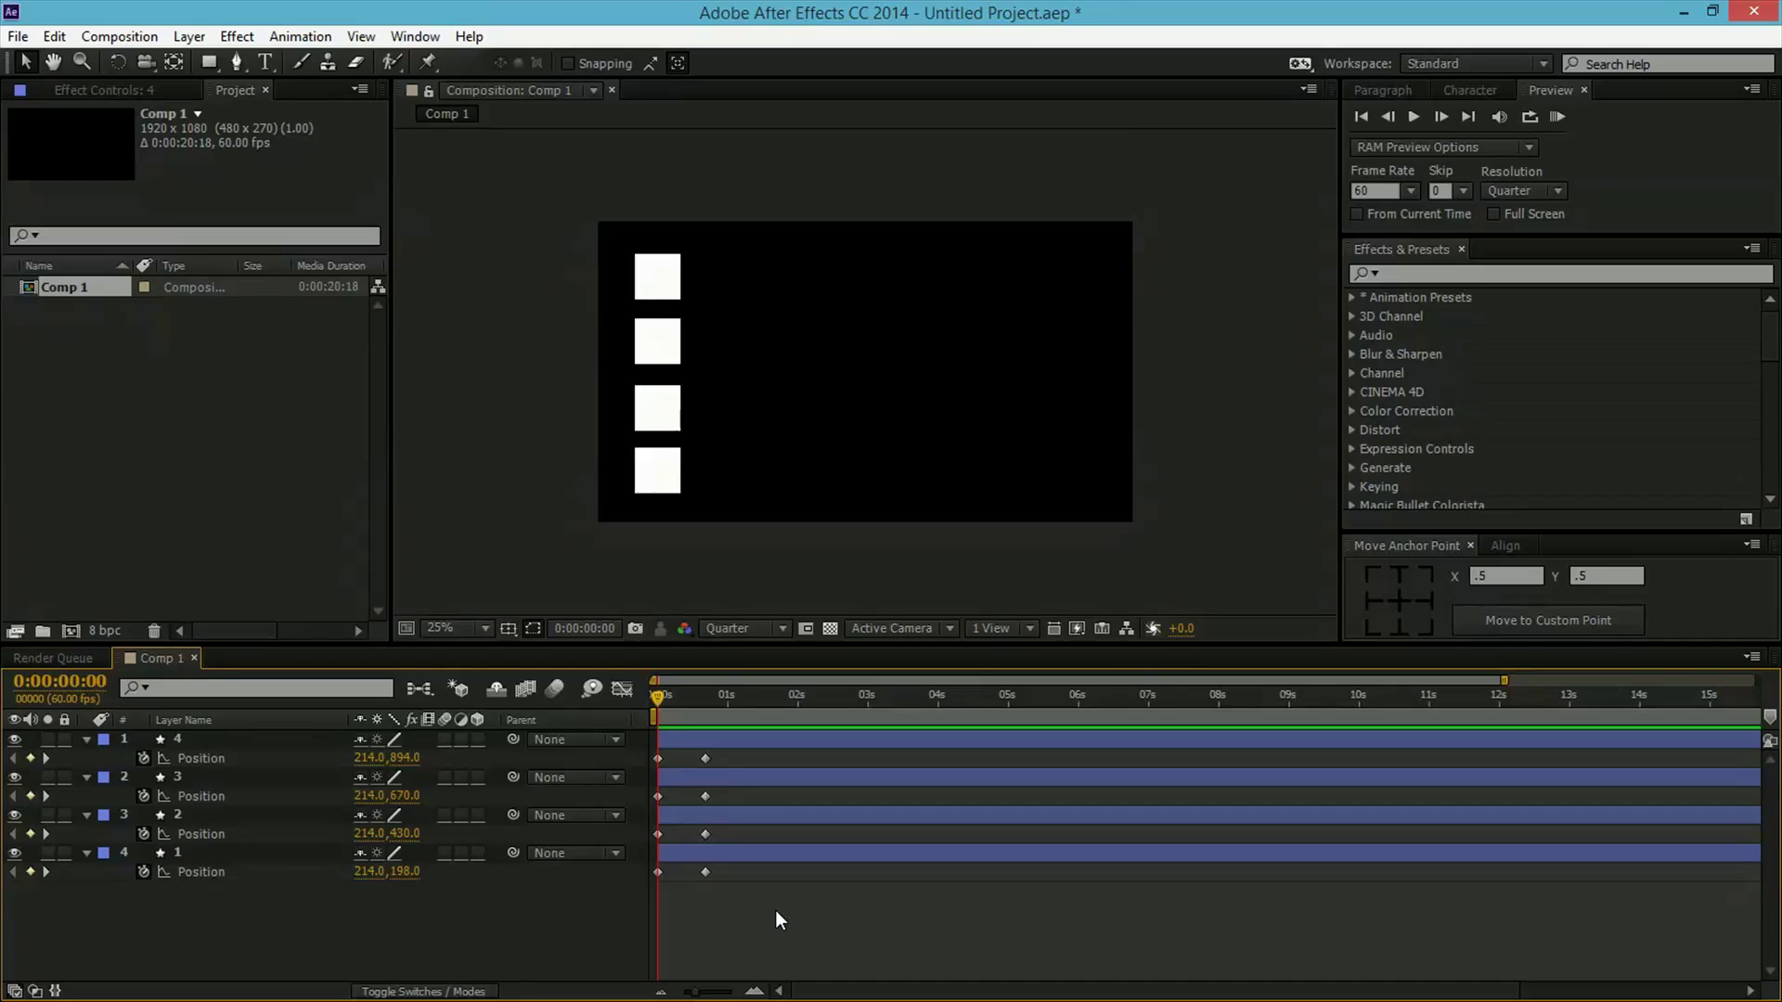
drag(658, 698, 609, 699)
mouse_move(655, 703)
mouse_down()
mouse_move(683, 711)
mouse_move(632, 707)
mouse_up()
click(1407, 191)
click(1370, 399)
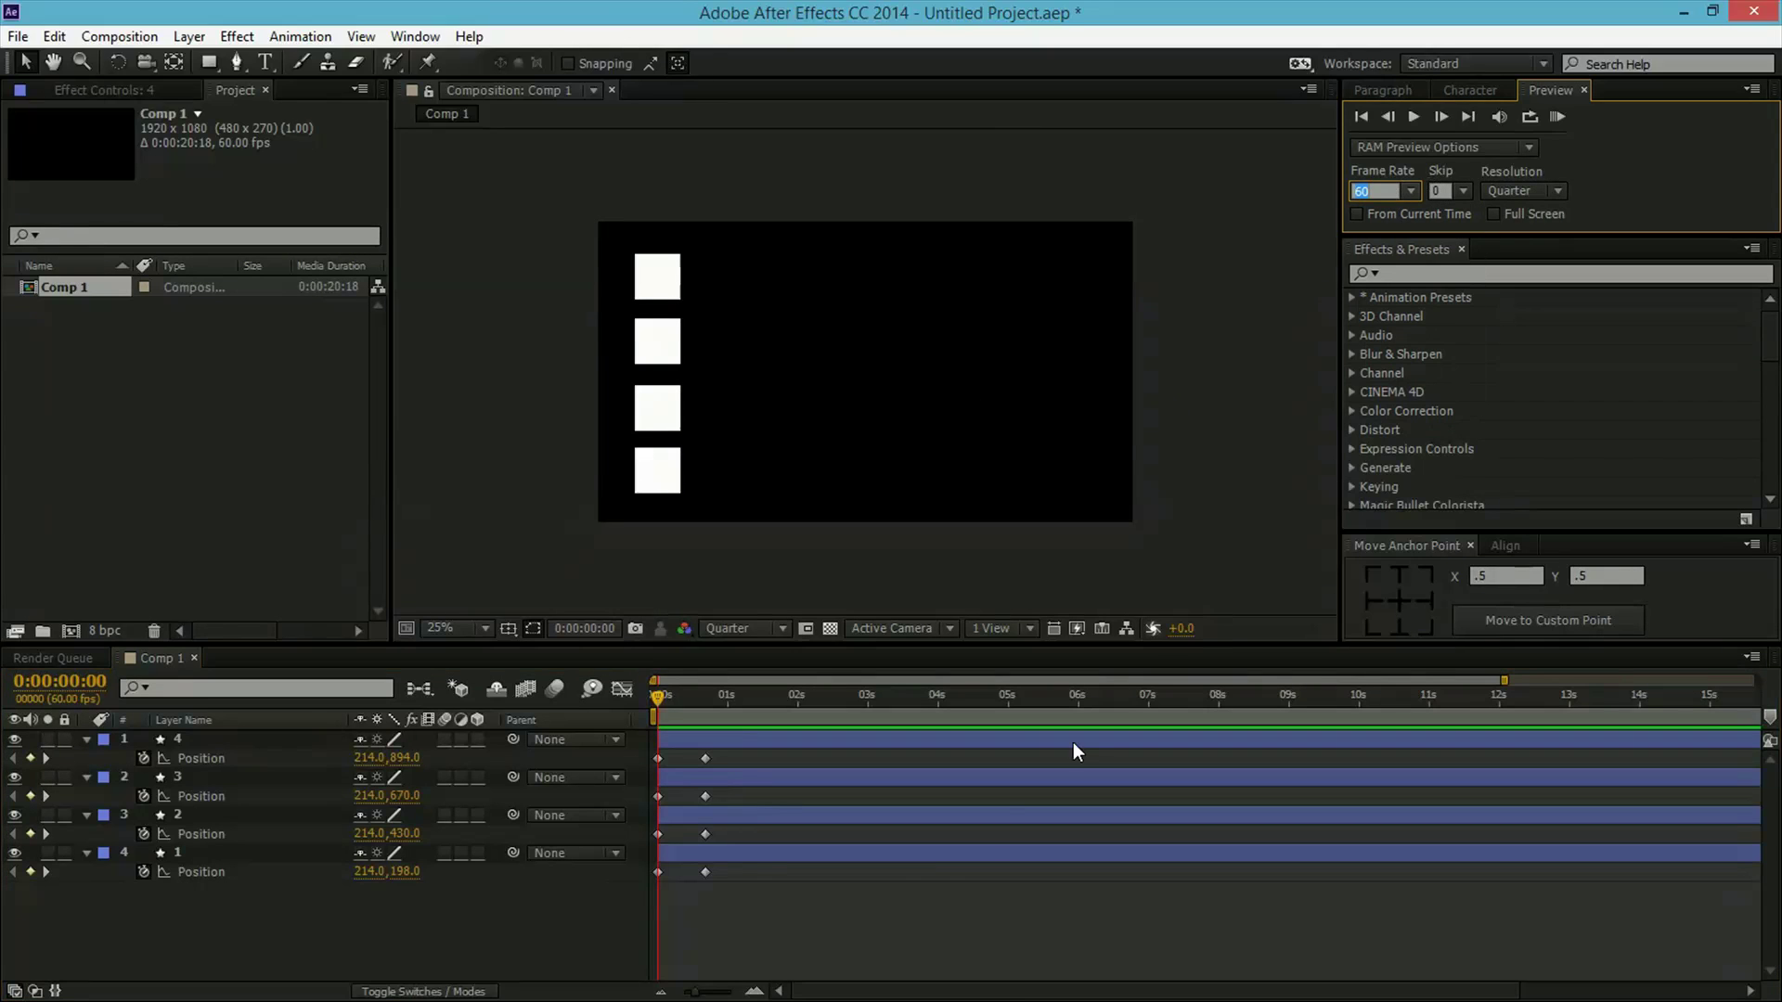
click(887, 900)
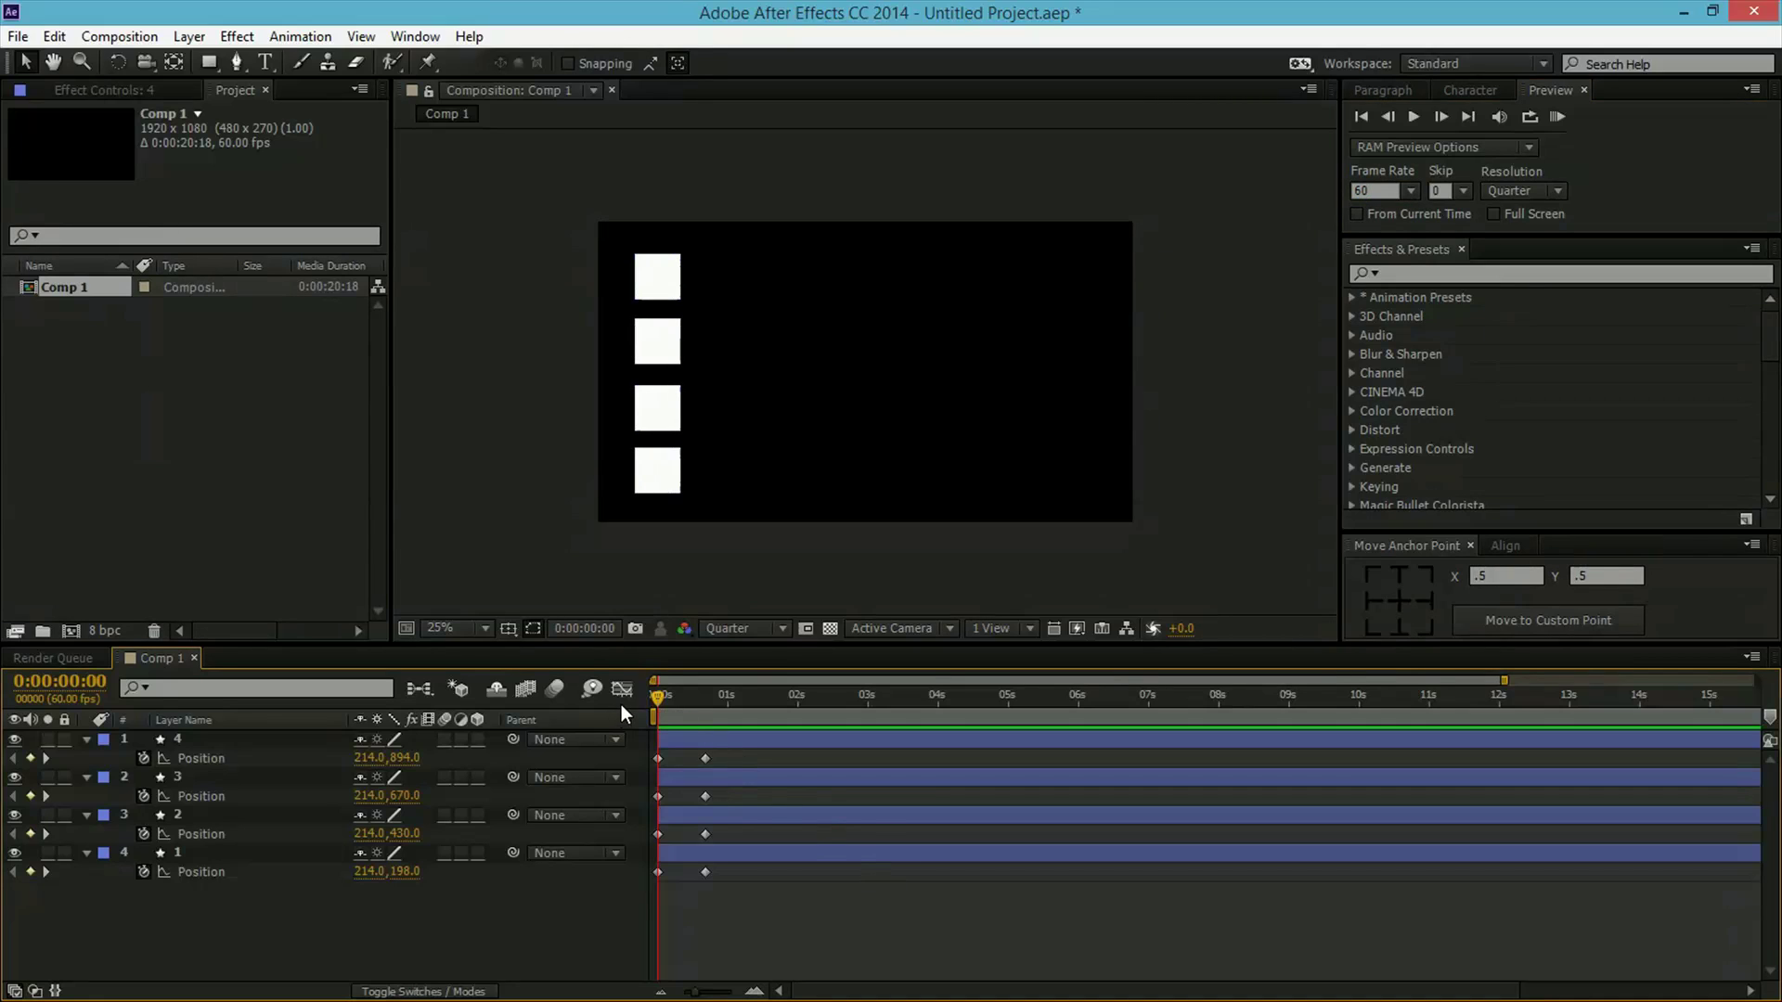
Play repeated previews of the four squares sliding right, returning to the first frame each time.
mouse_move(654, 700)
mouse_down()
mouse_move(709, 711)
mouse_move(618, 703)
mouse_move(800, 700)
mouse_move(633, 700)
mouse_up()
key(space)
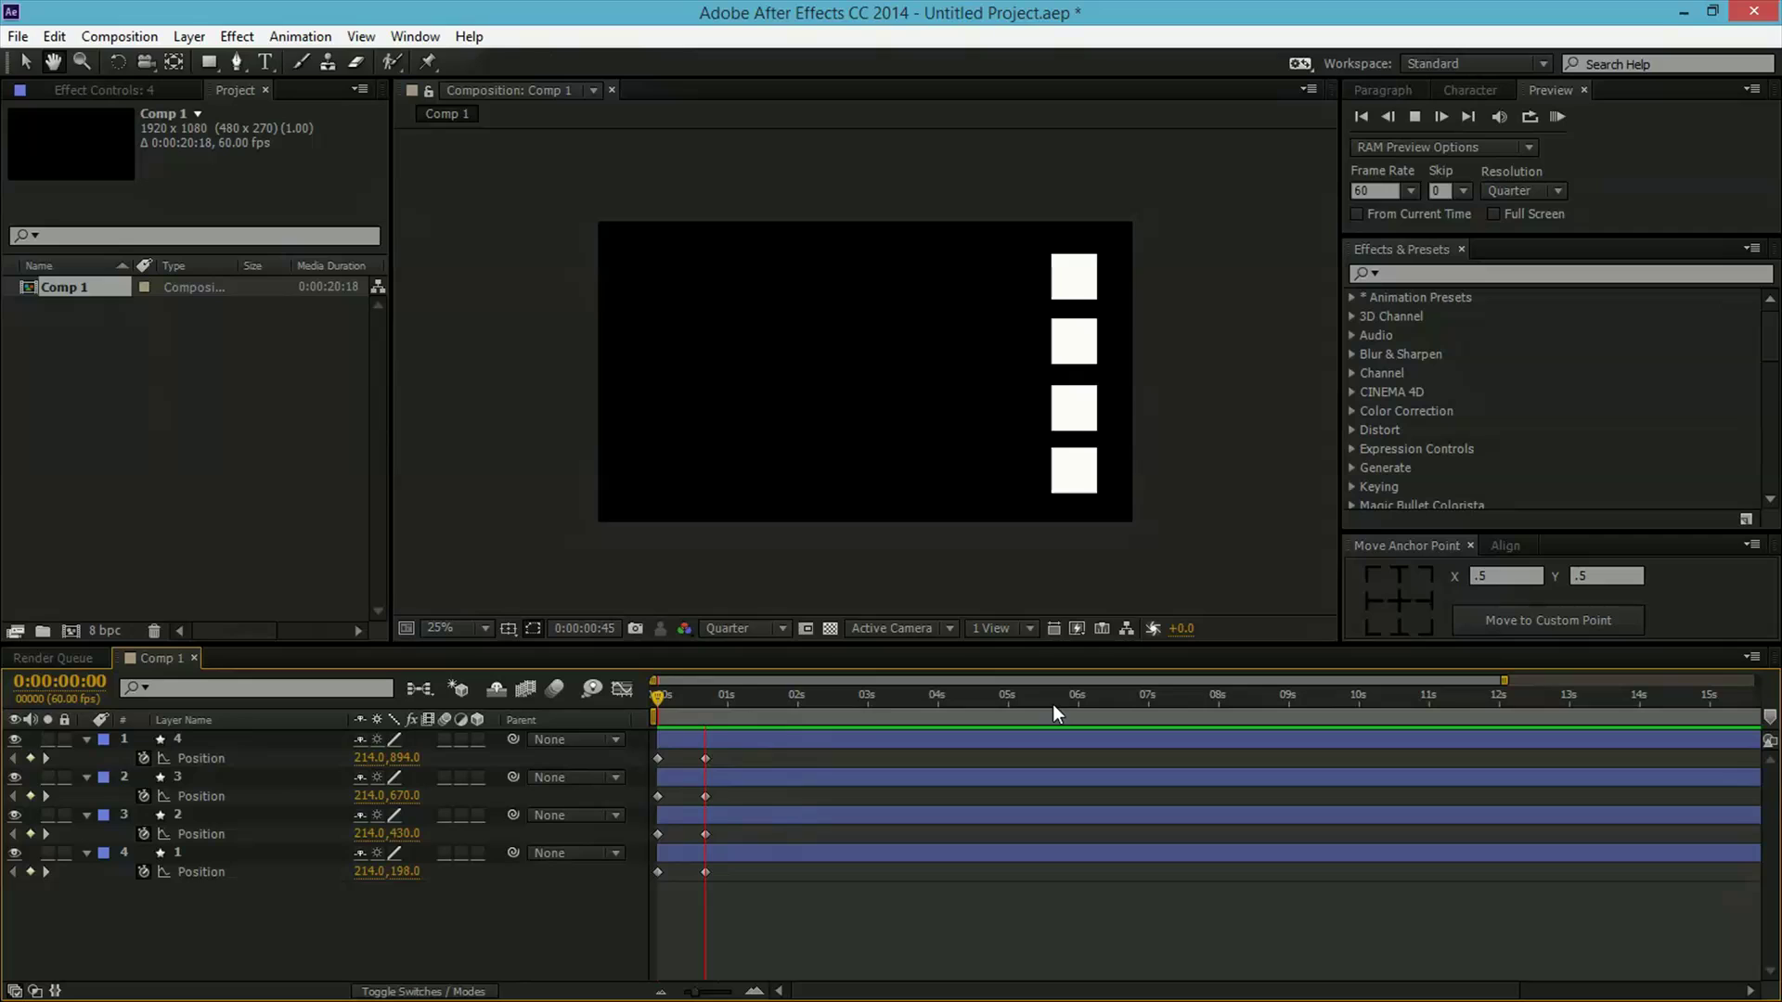
key(space)
drag(722, 699, 633, 713)
key(space)
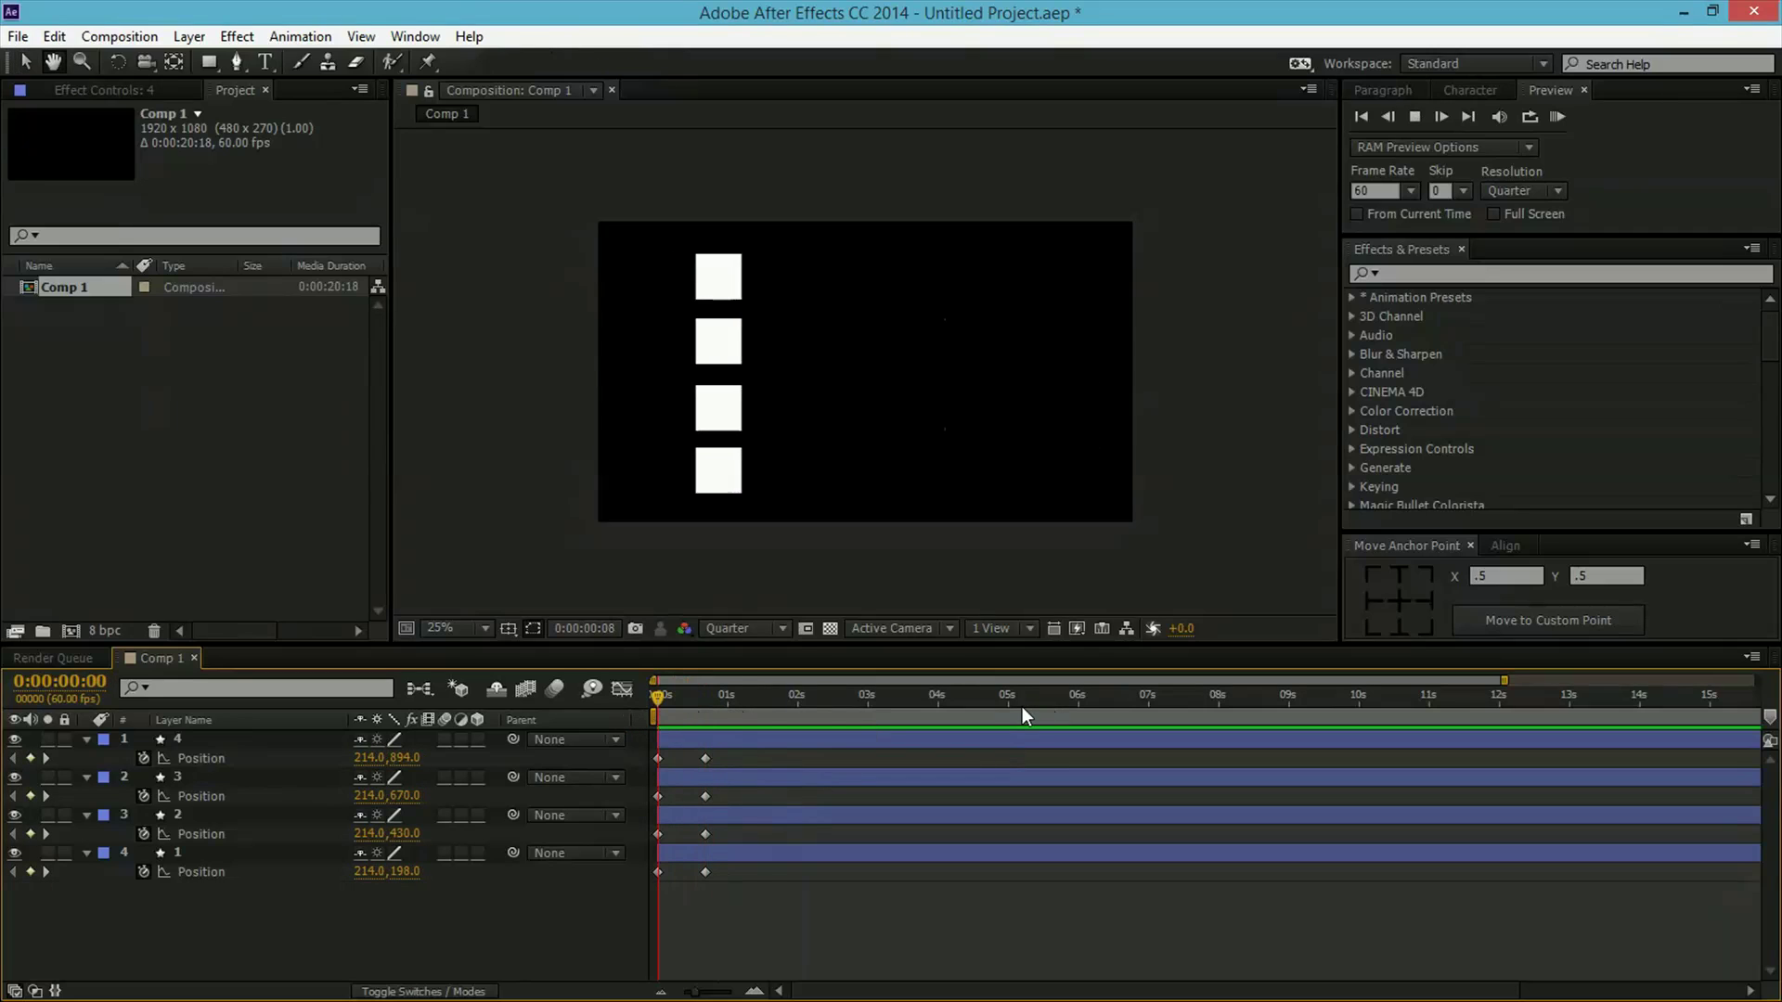
key(space)
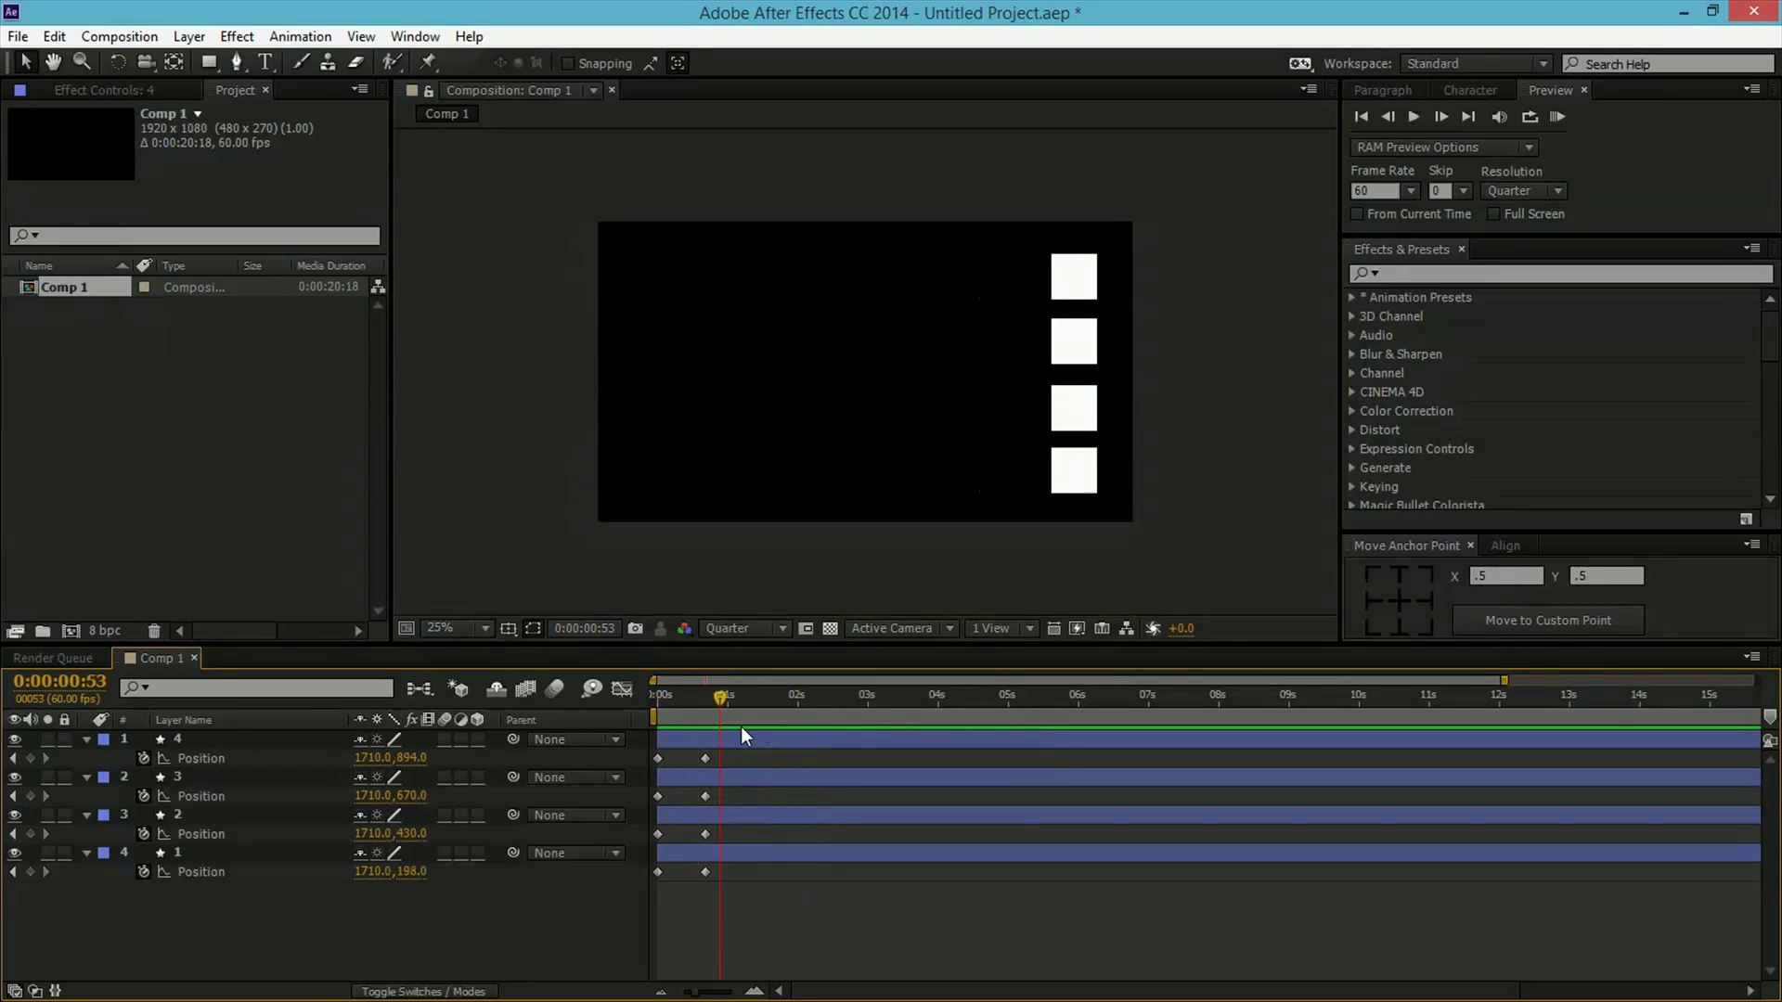
drag(722, 696, 631, 700)
key(space)
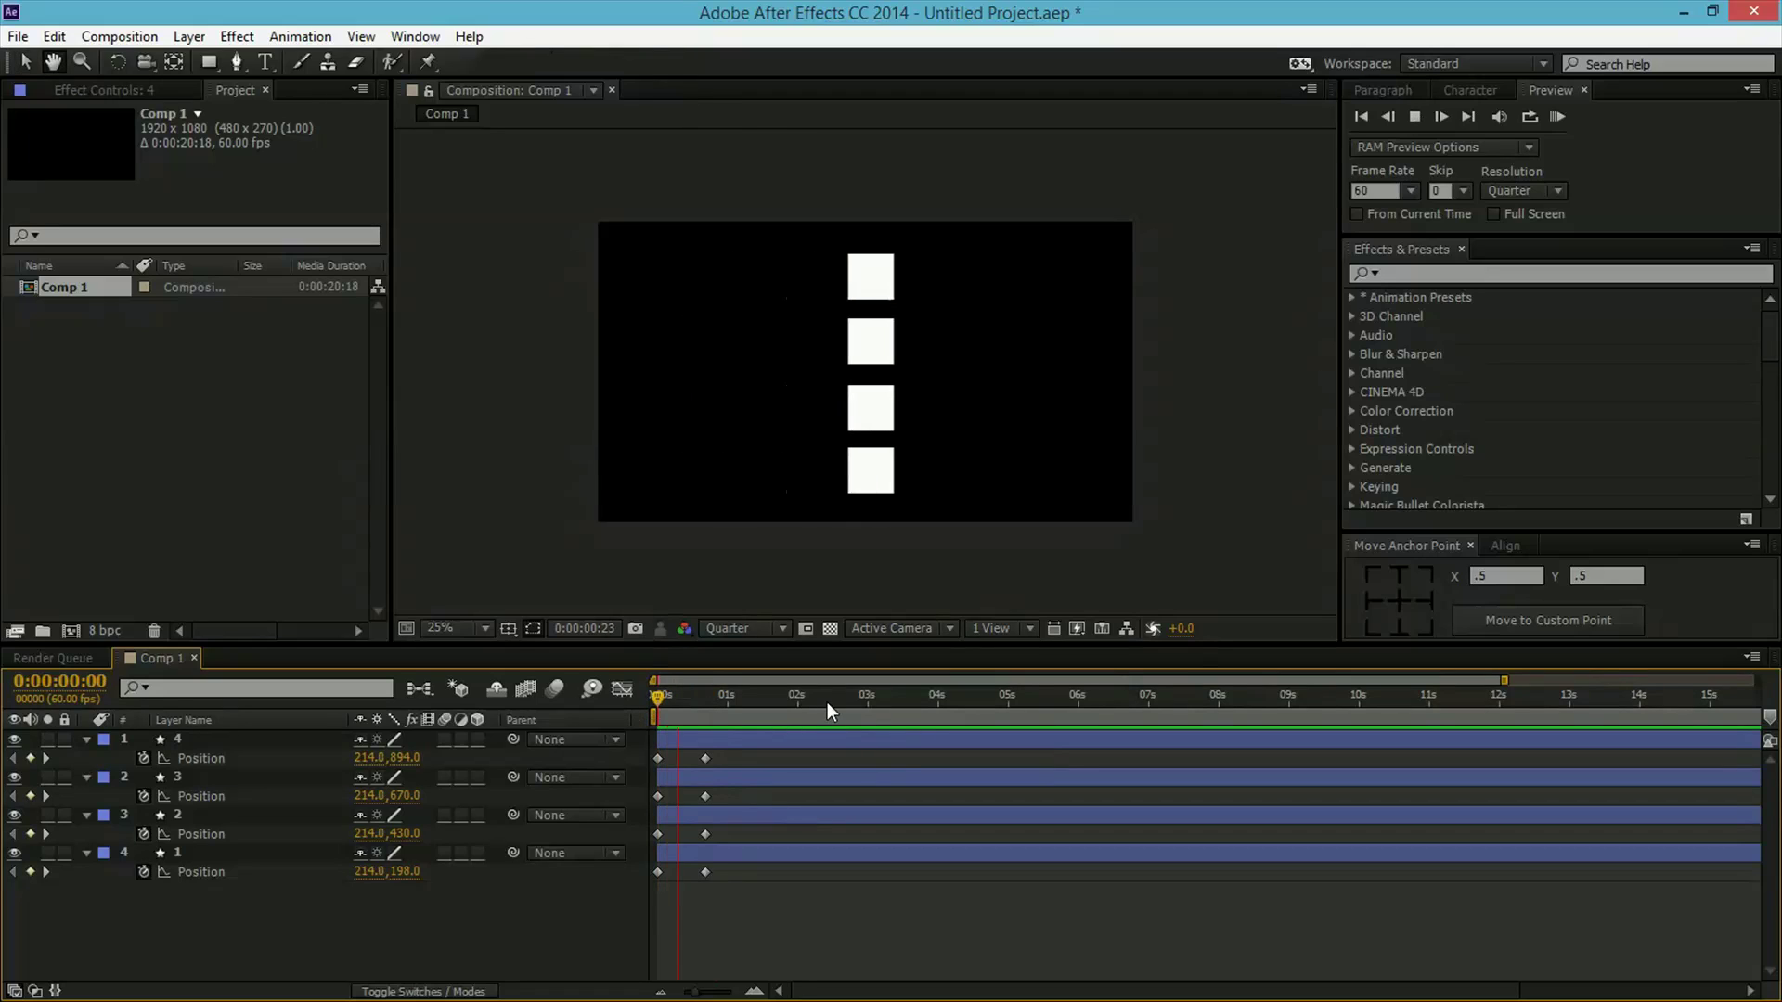
key(space)
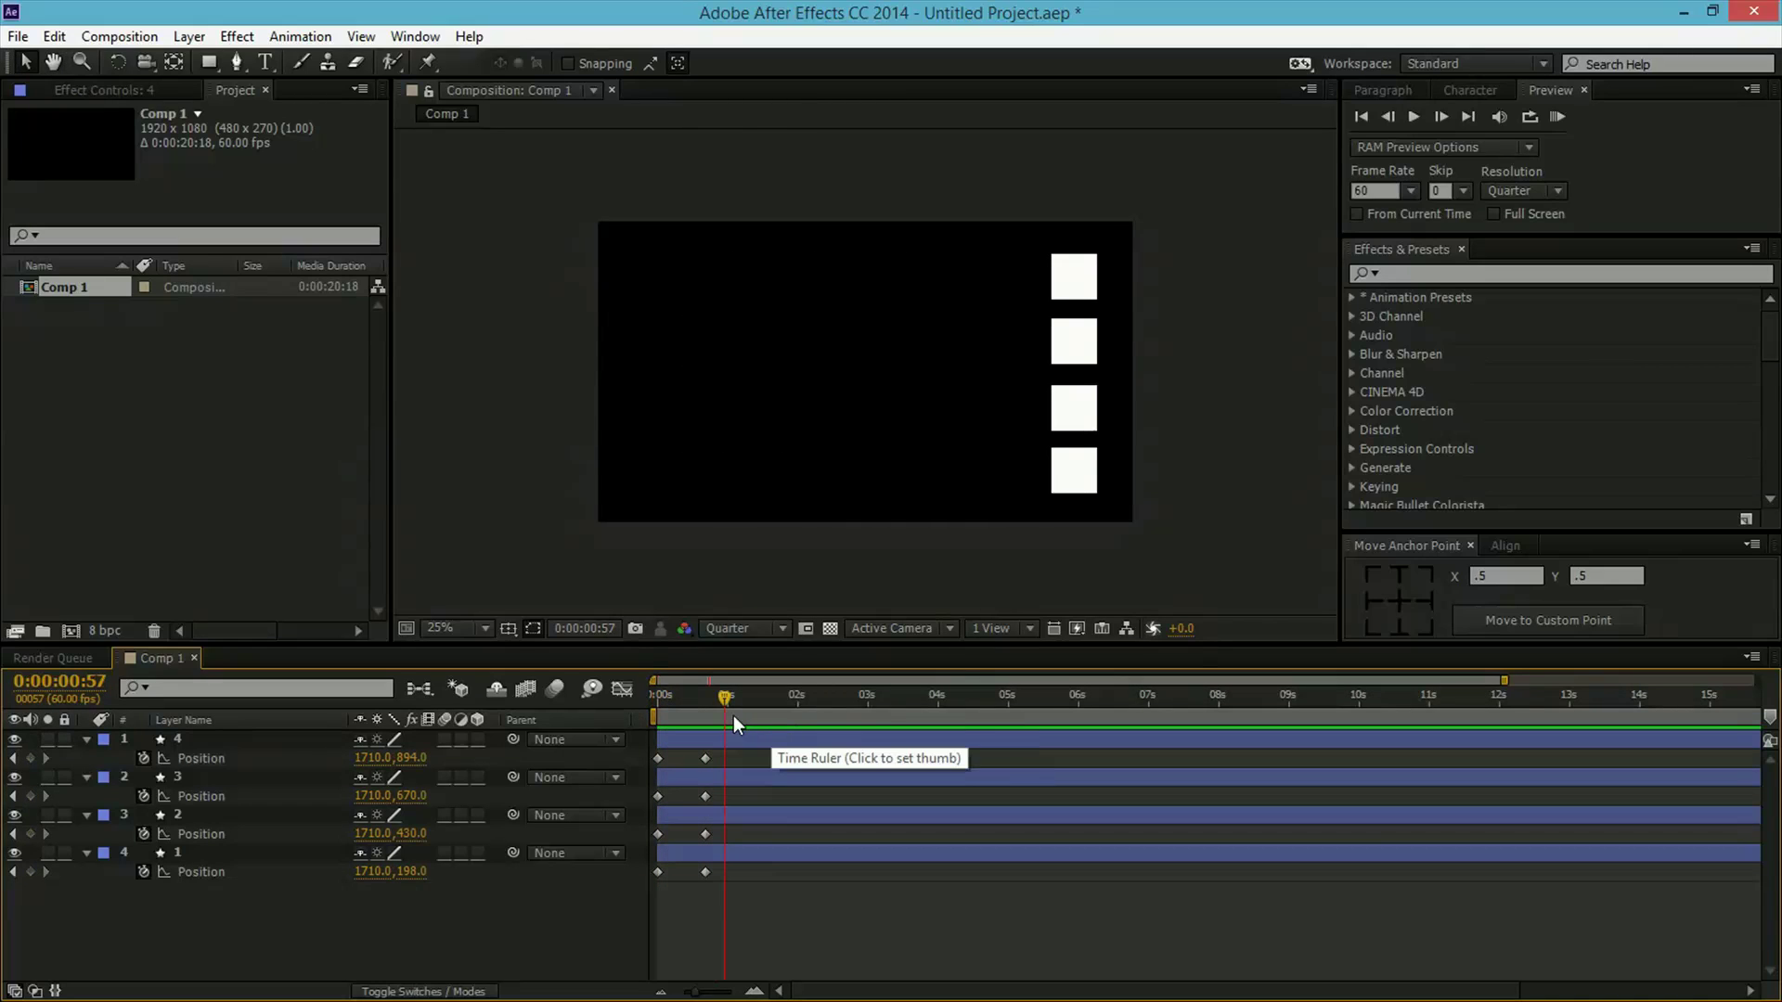
click(669, 697)
drag(665, 696, 639, 696)
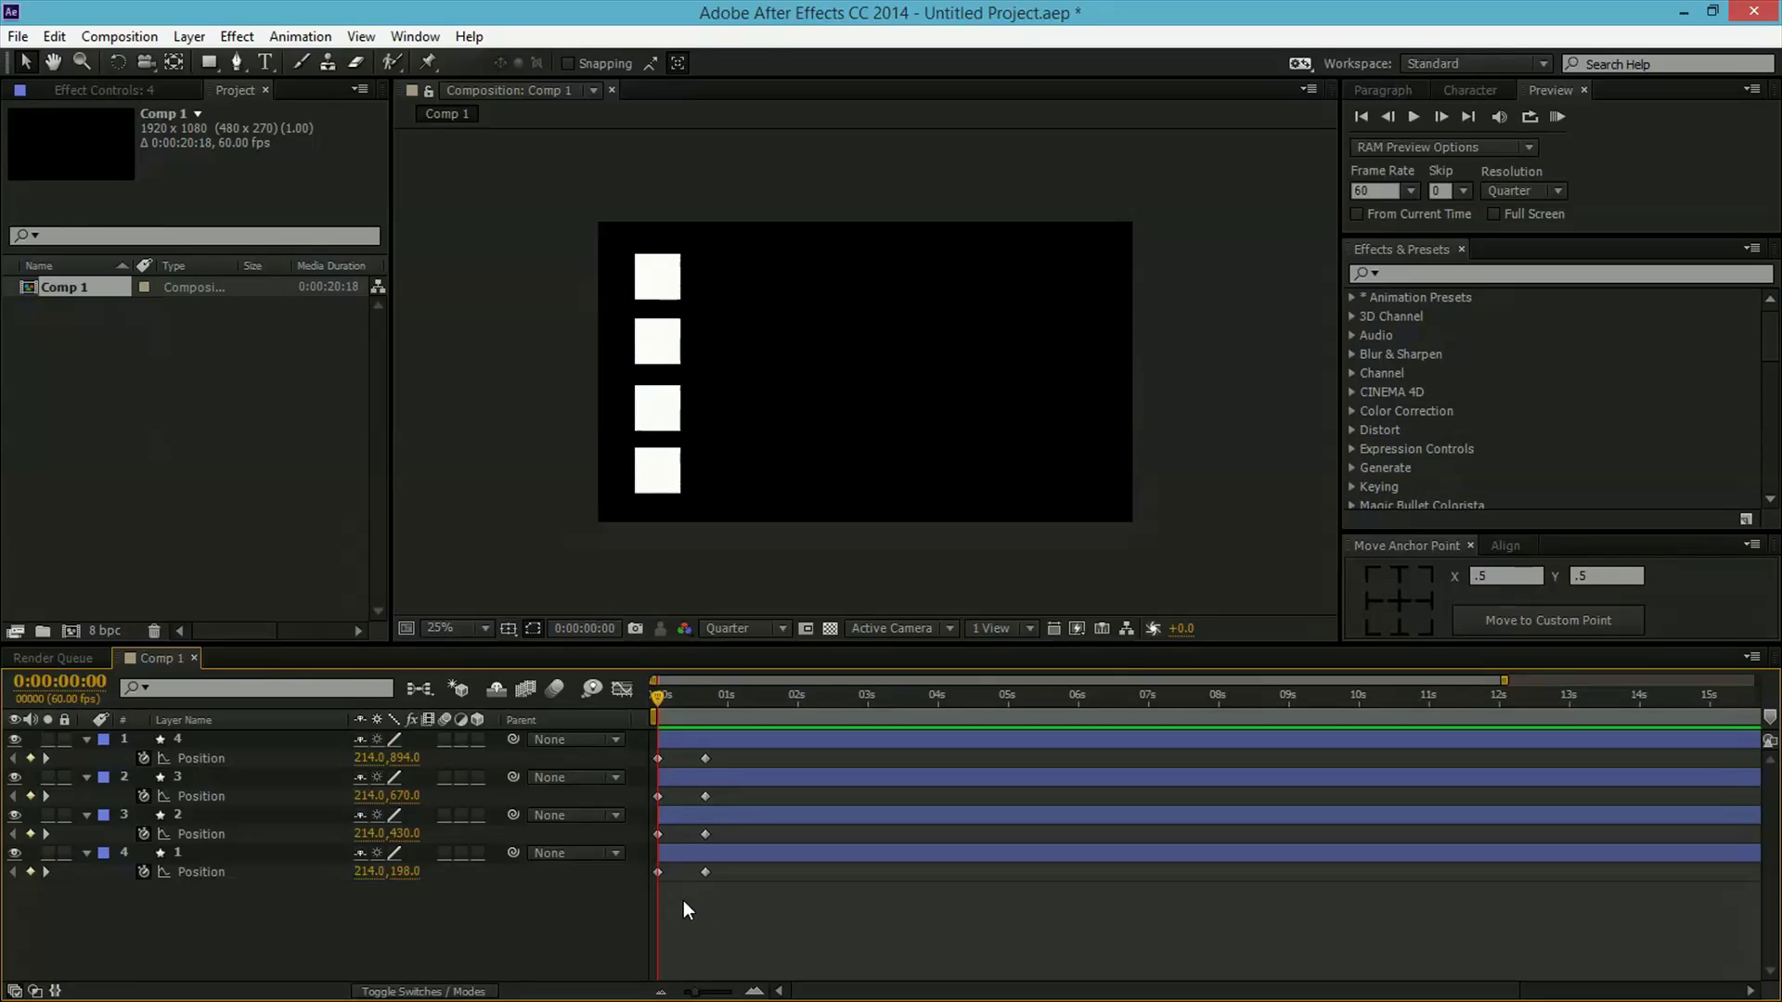
Apply Easy Ease to layer 2's two Position keyframes and scrub to check the motion.
click(232, 854)
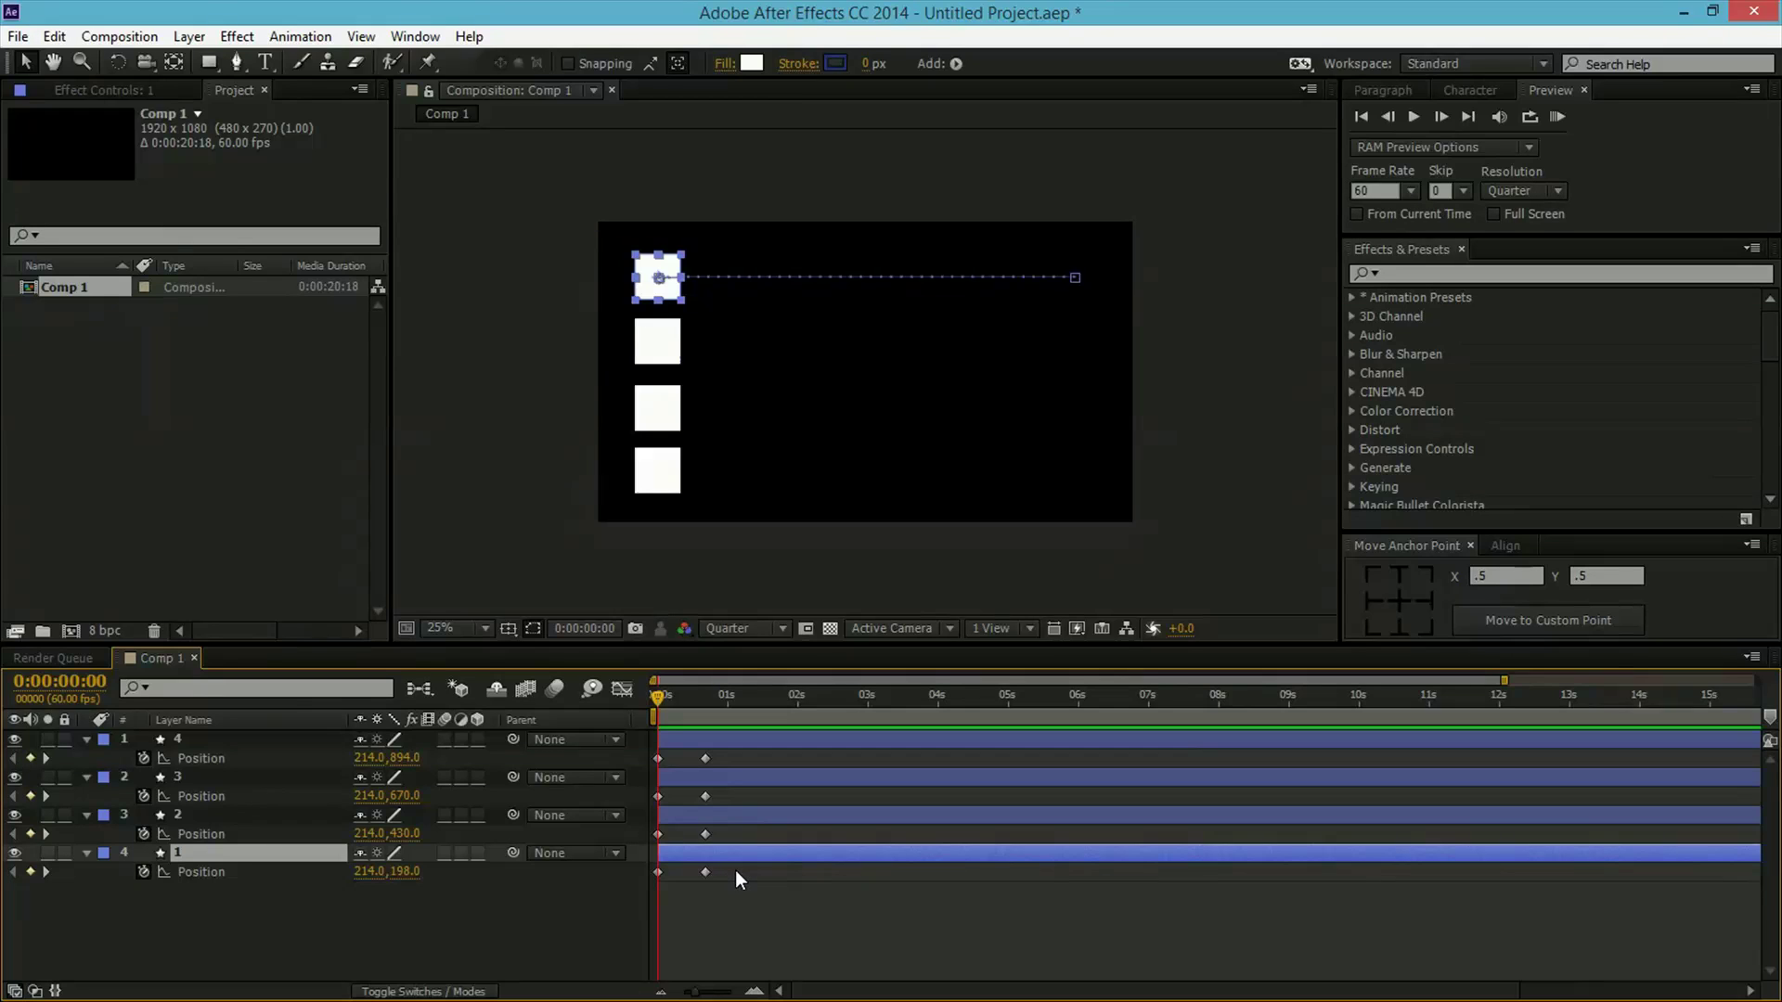
click(200, 818)
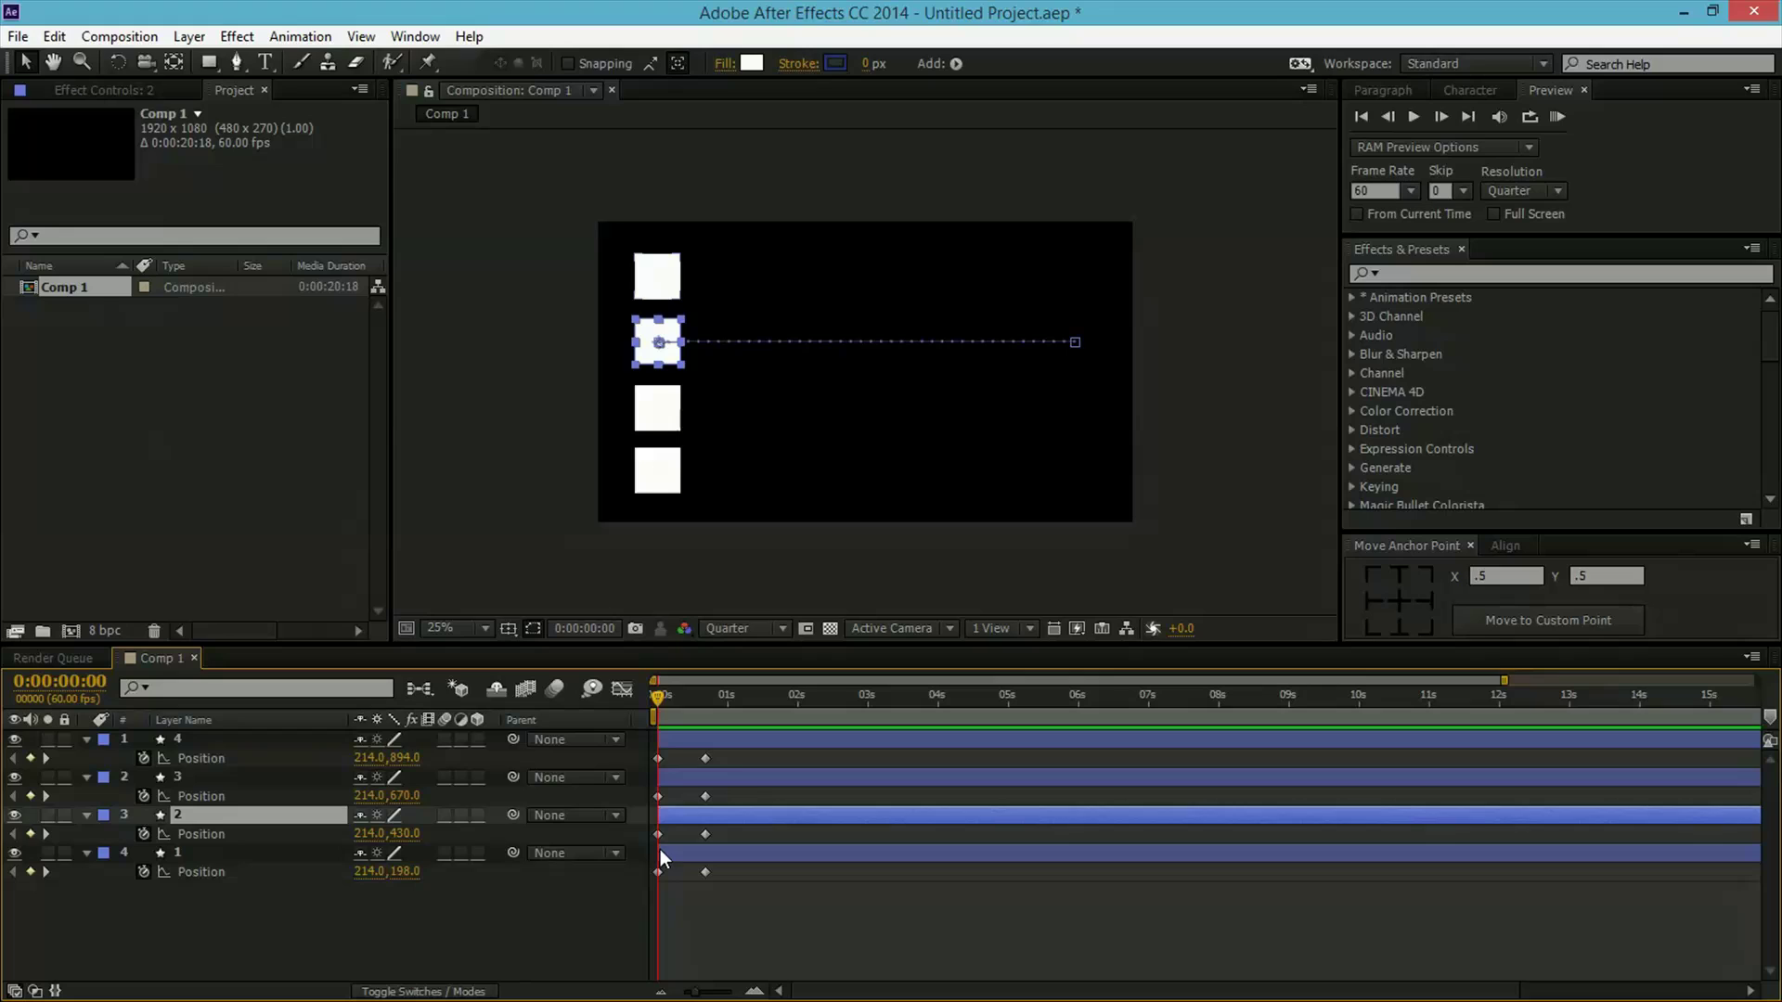
drag(765, 820, 650, 841)
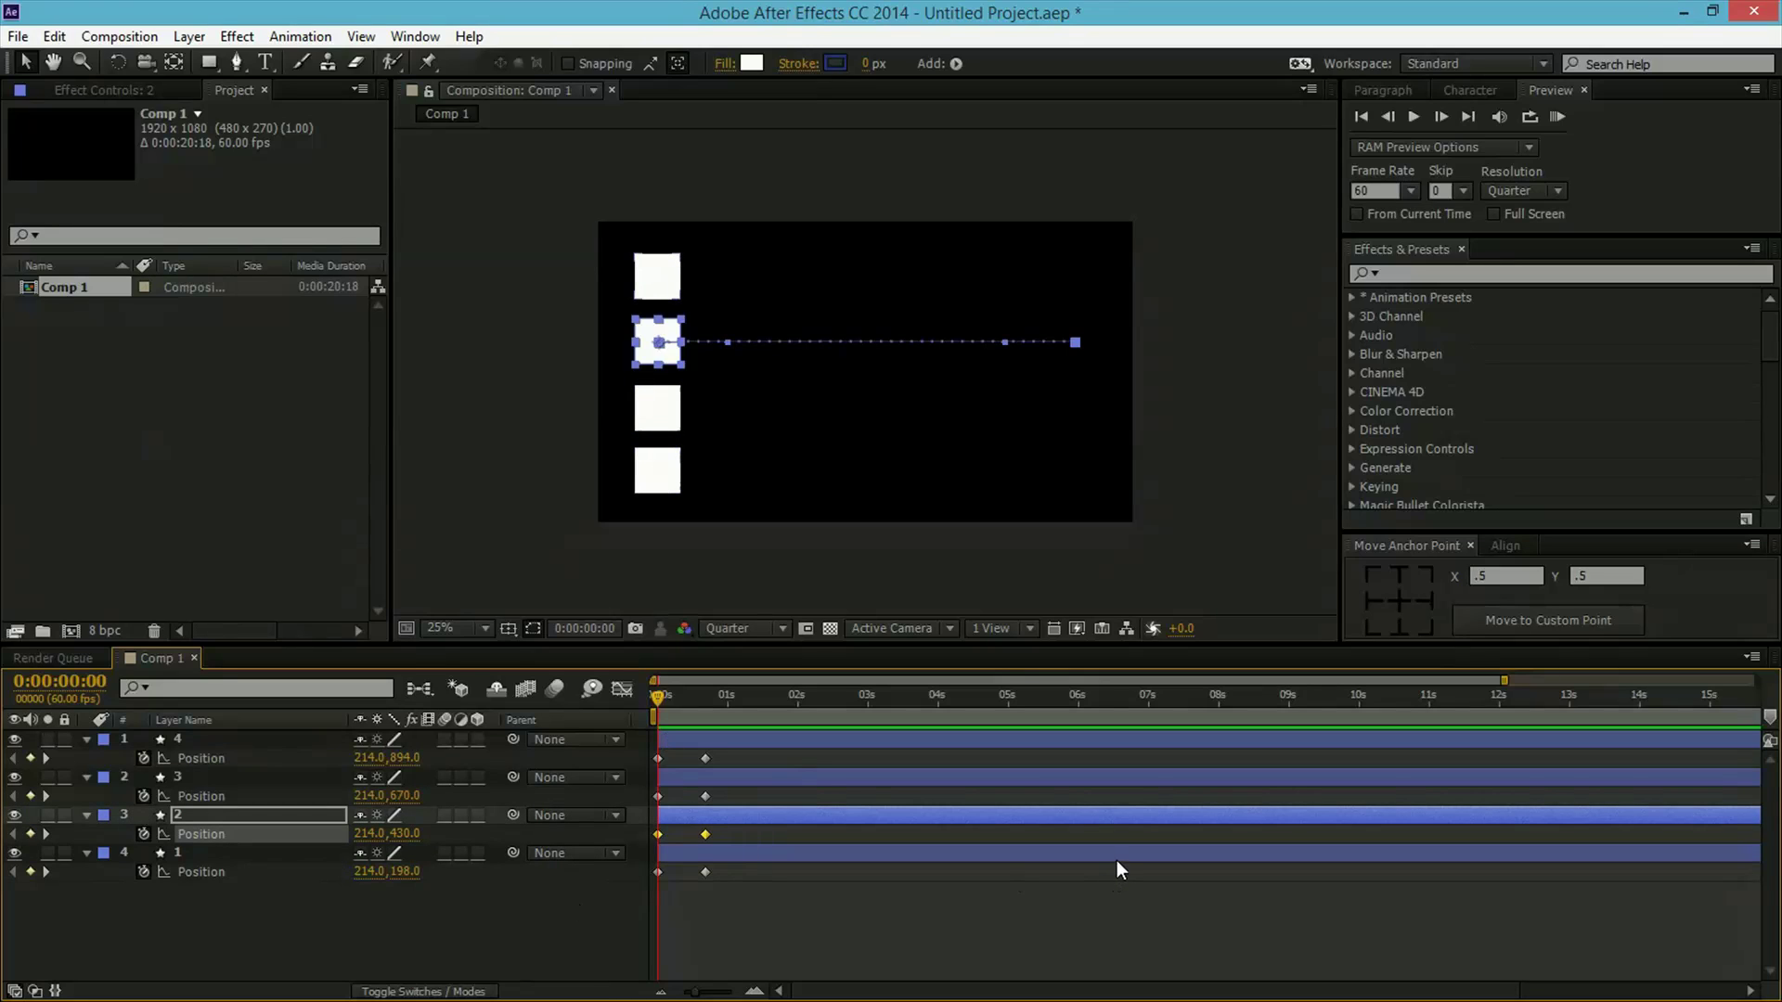
right_click(710, 833)
mouse_move(726, 820)
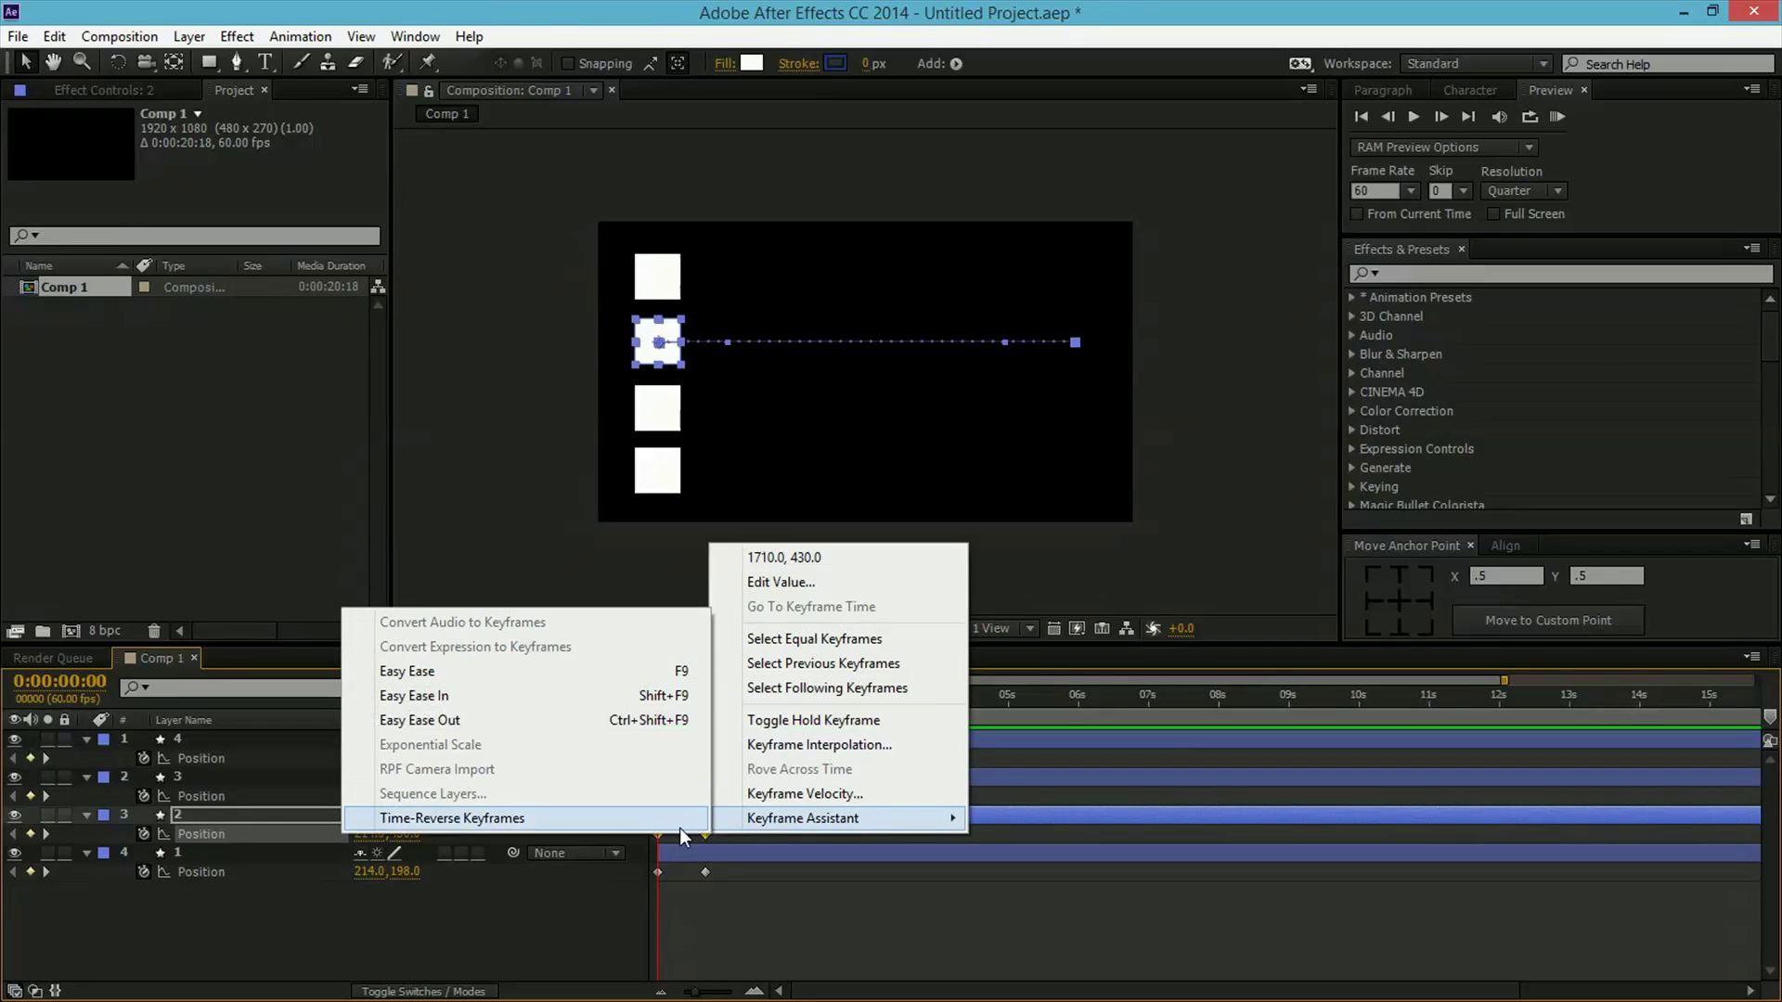
click(472, 673)
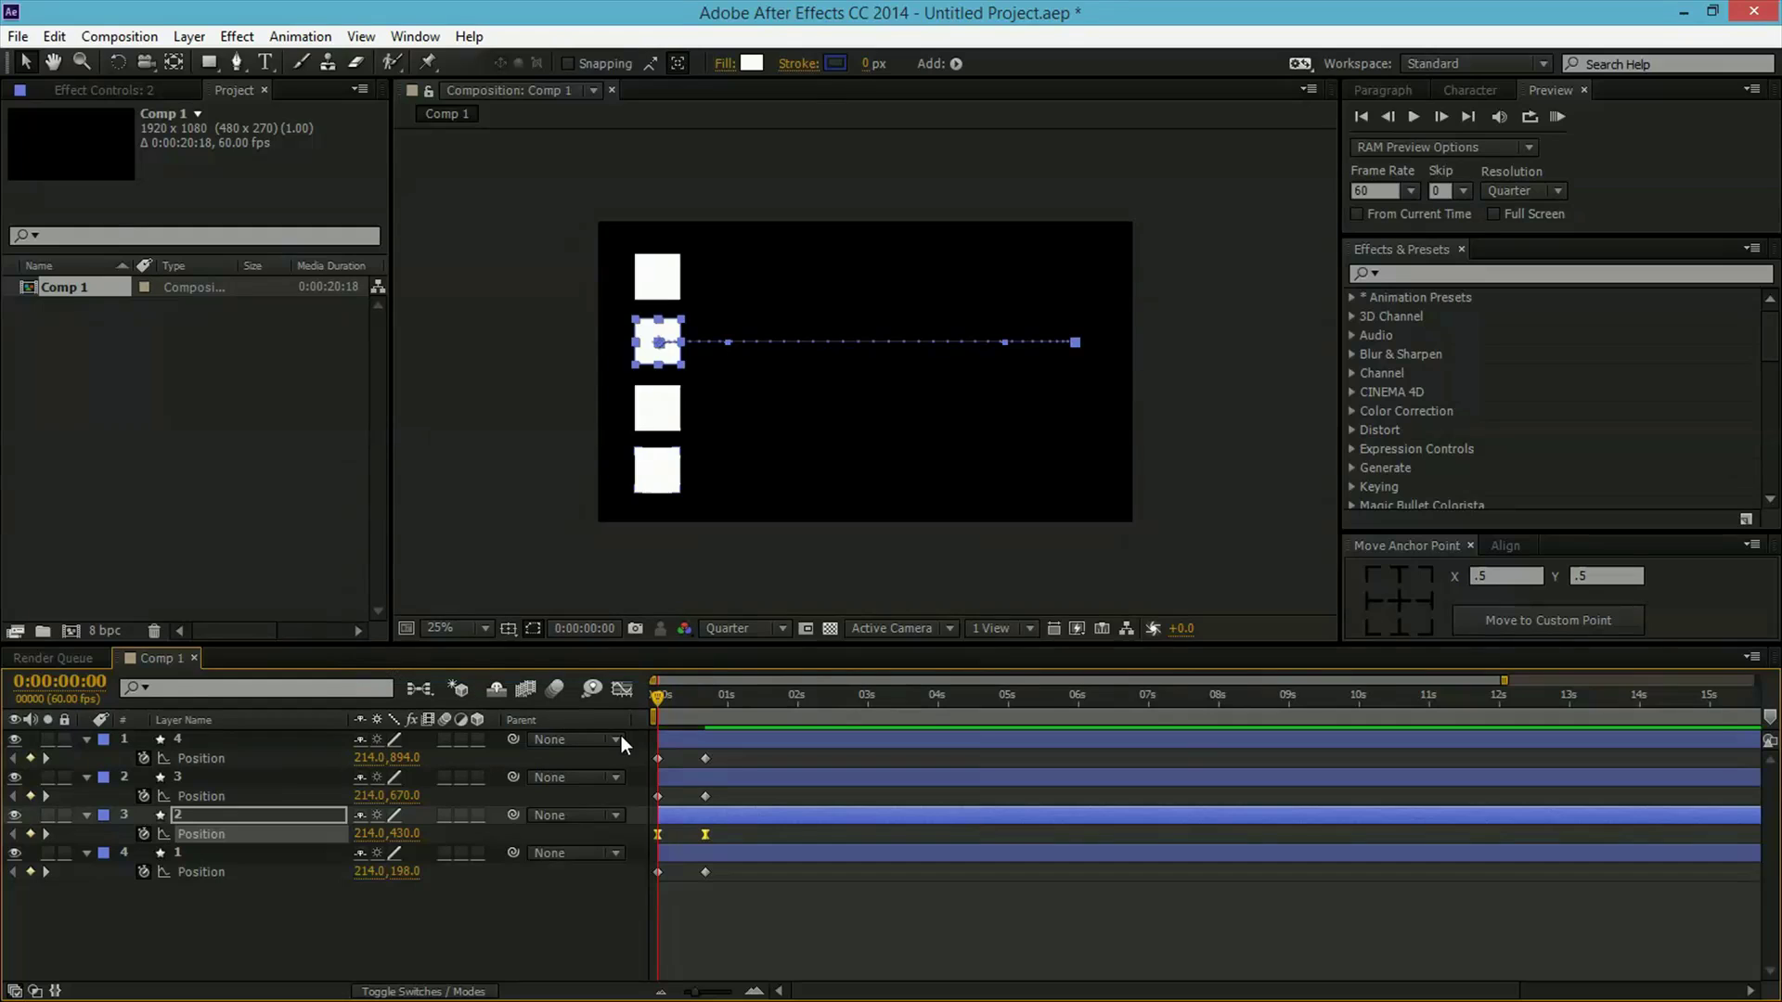
mouse_move(657, 704)
mouse_down()
mouse_move(715, 709)
mouse_move(650, 707)
mouse_up()
Preview the animation with square 2 eased, then return to the first frame.
click(703, 911)
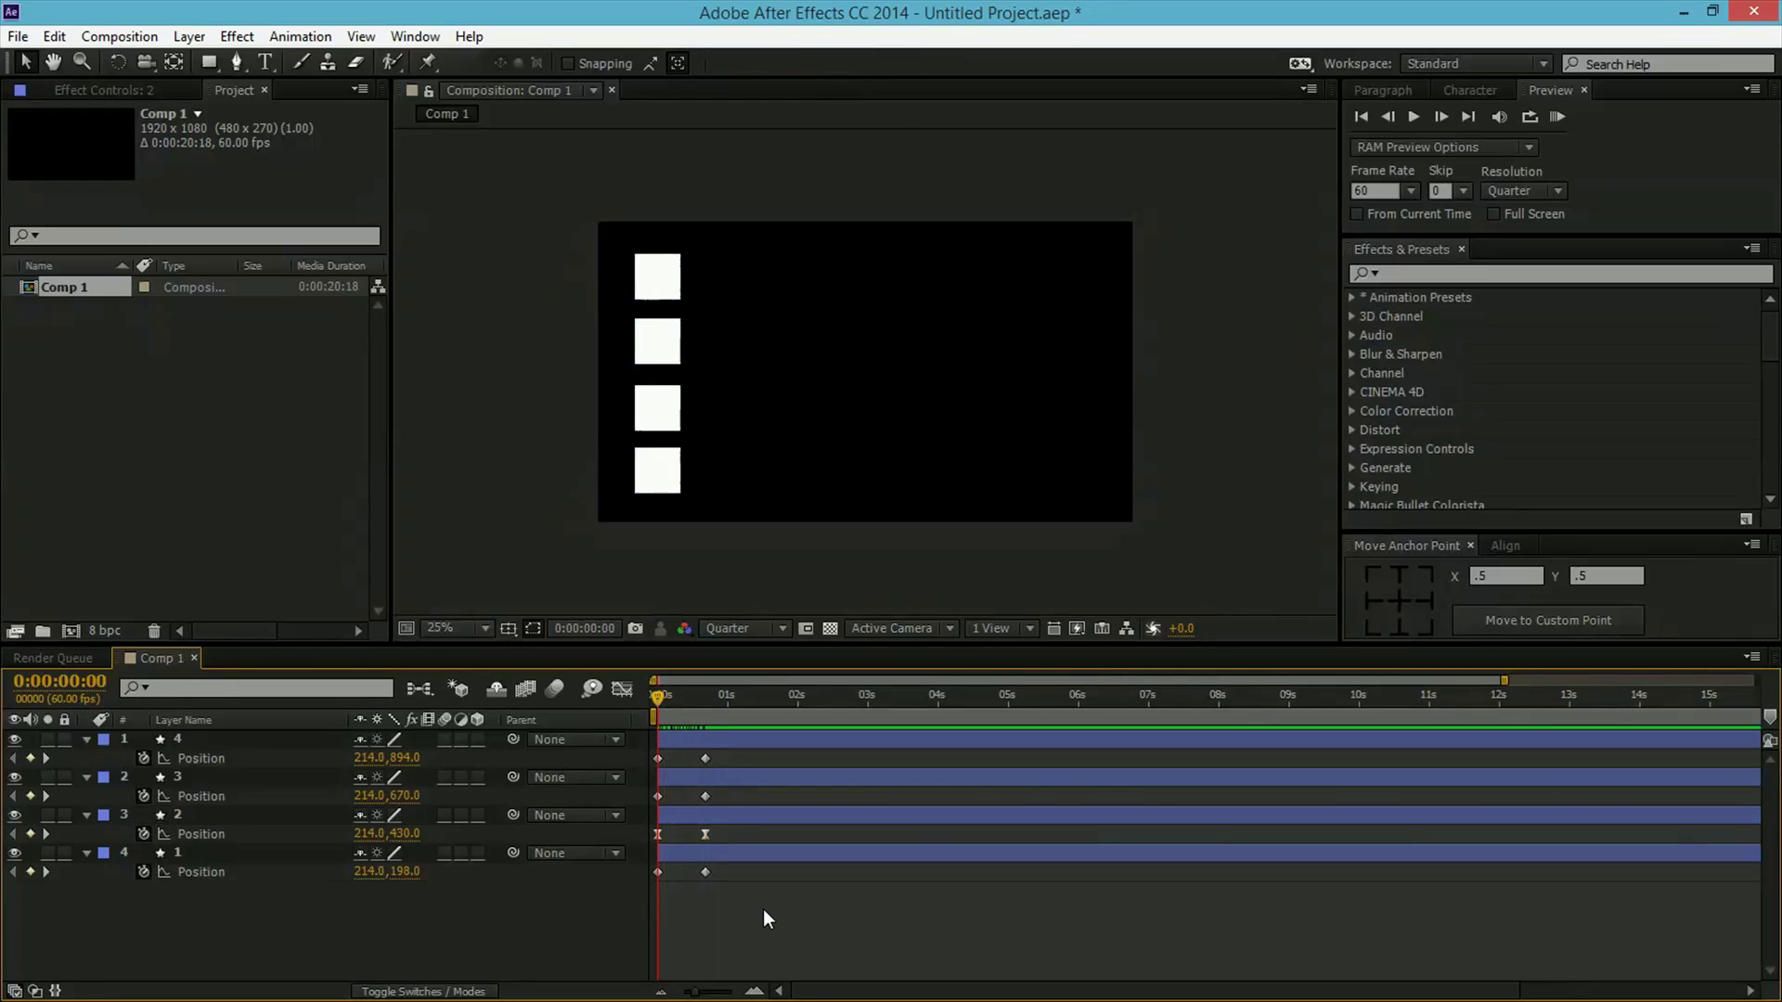
key(space)
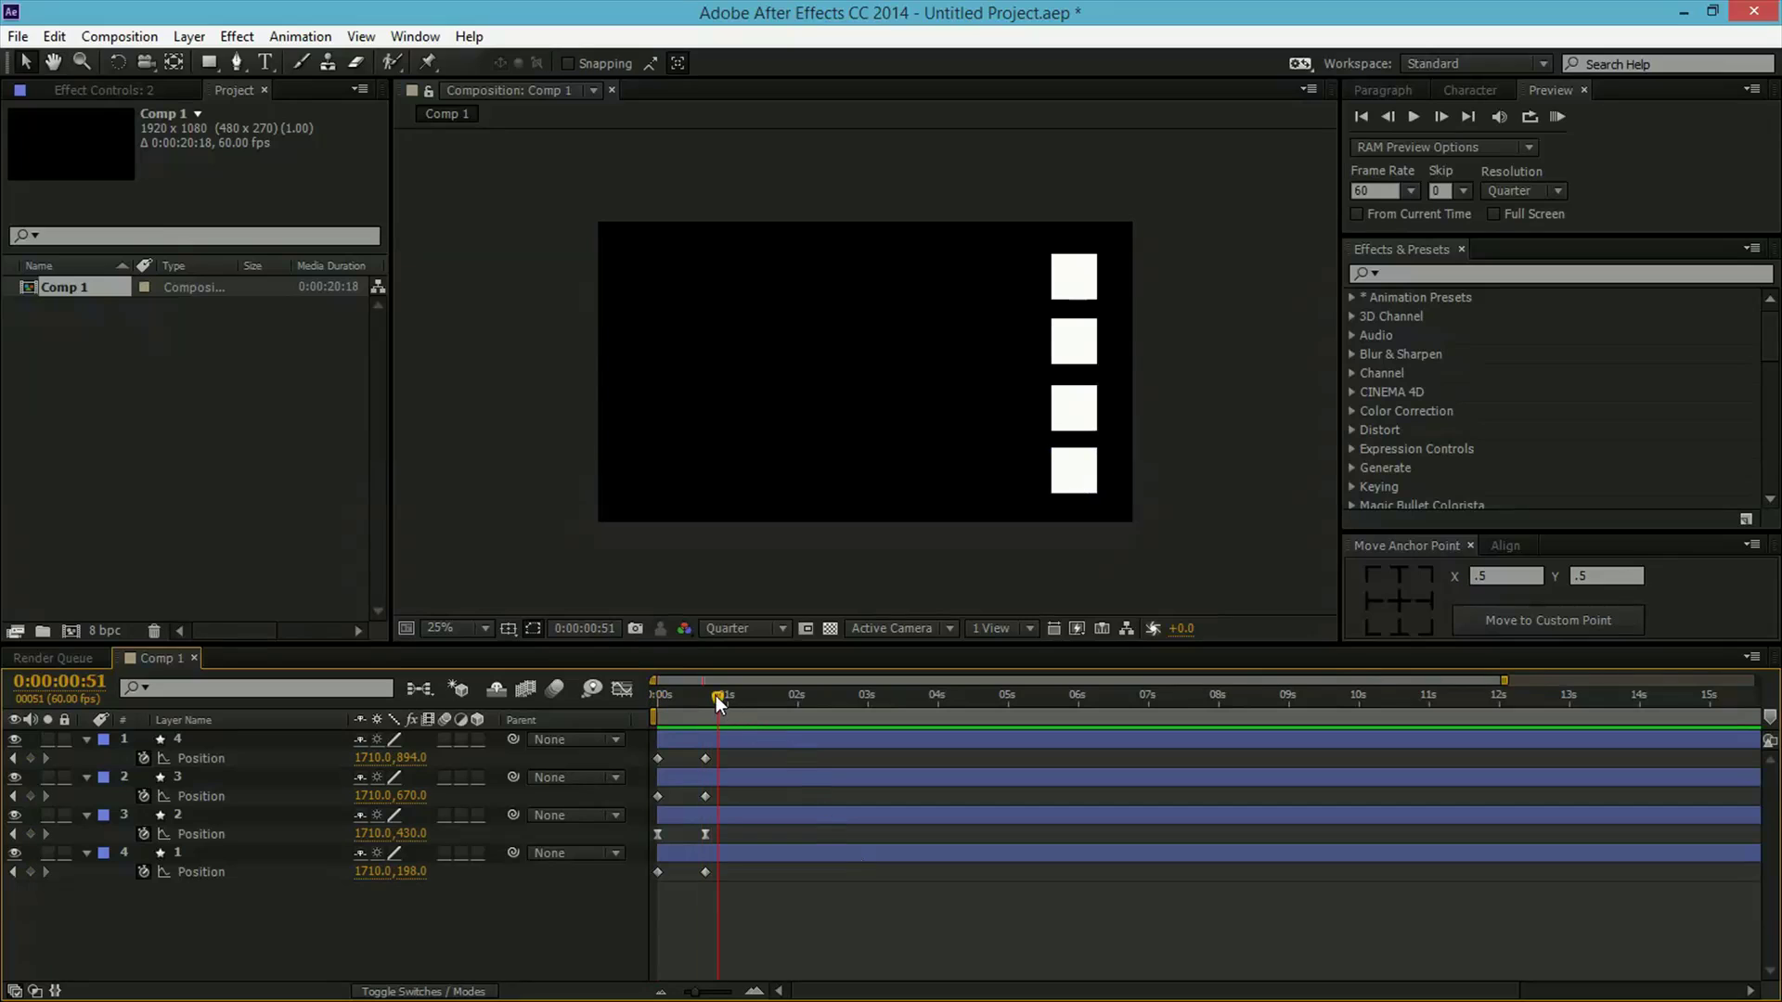
key(space)
key(space)
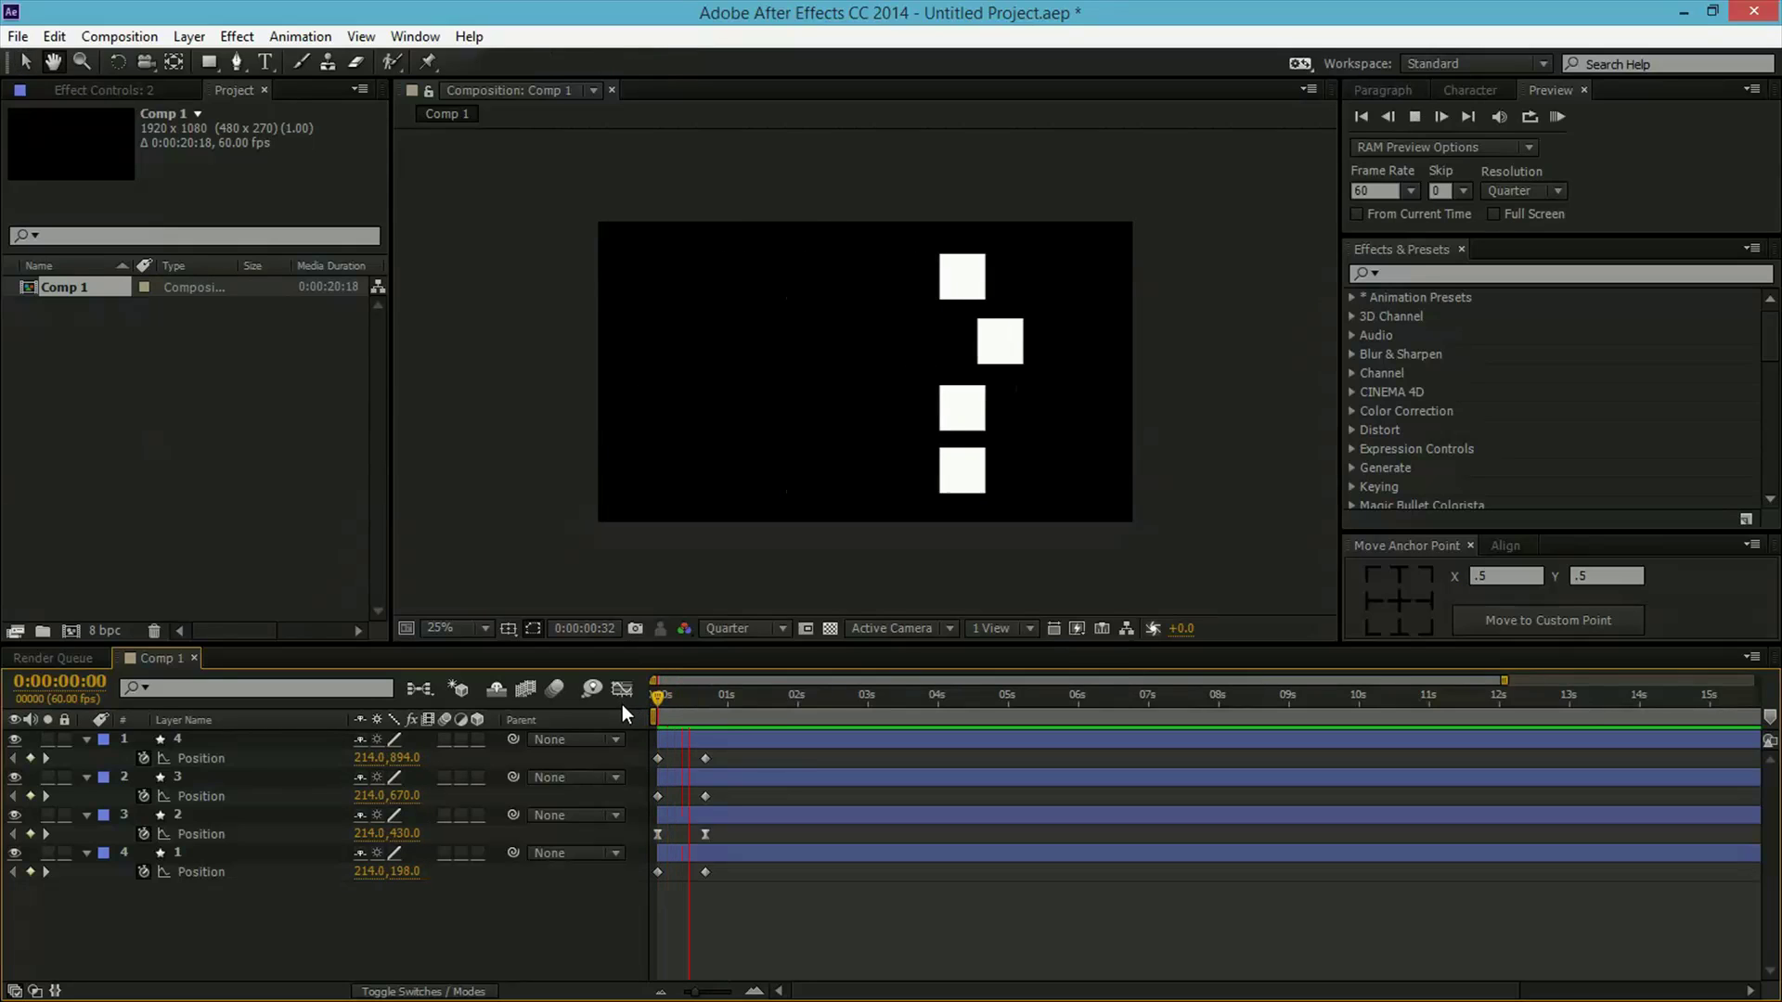
key(space)
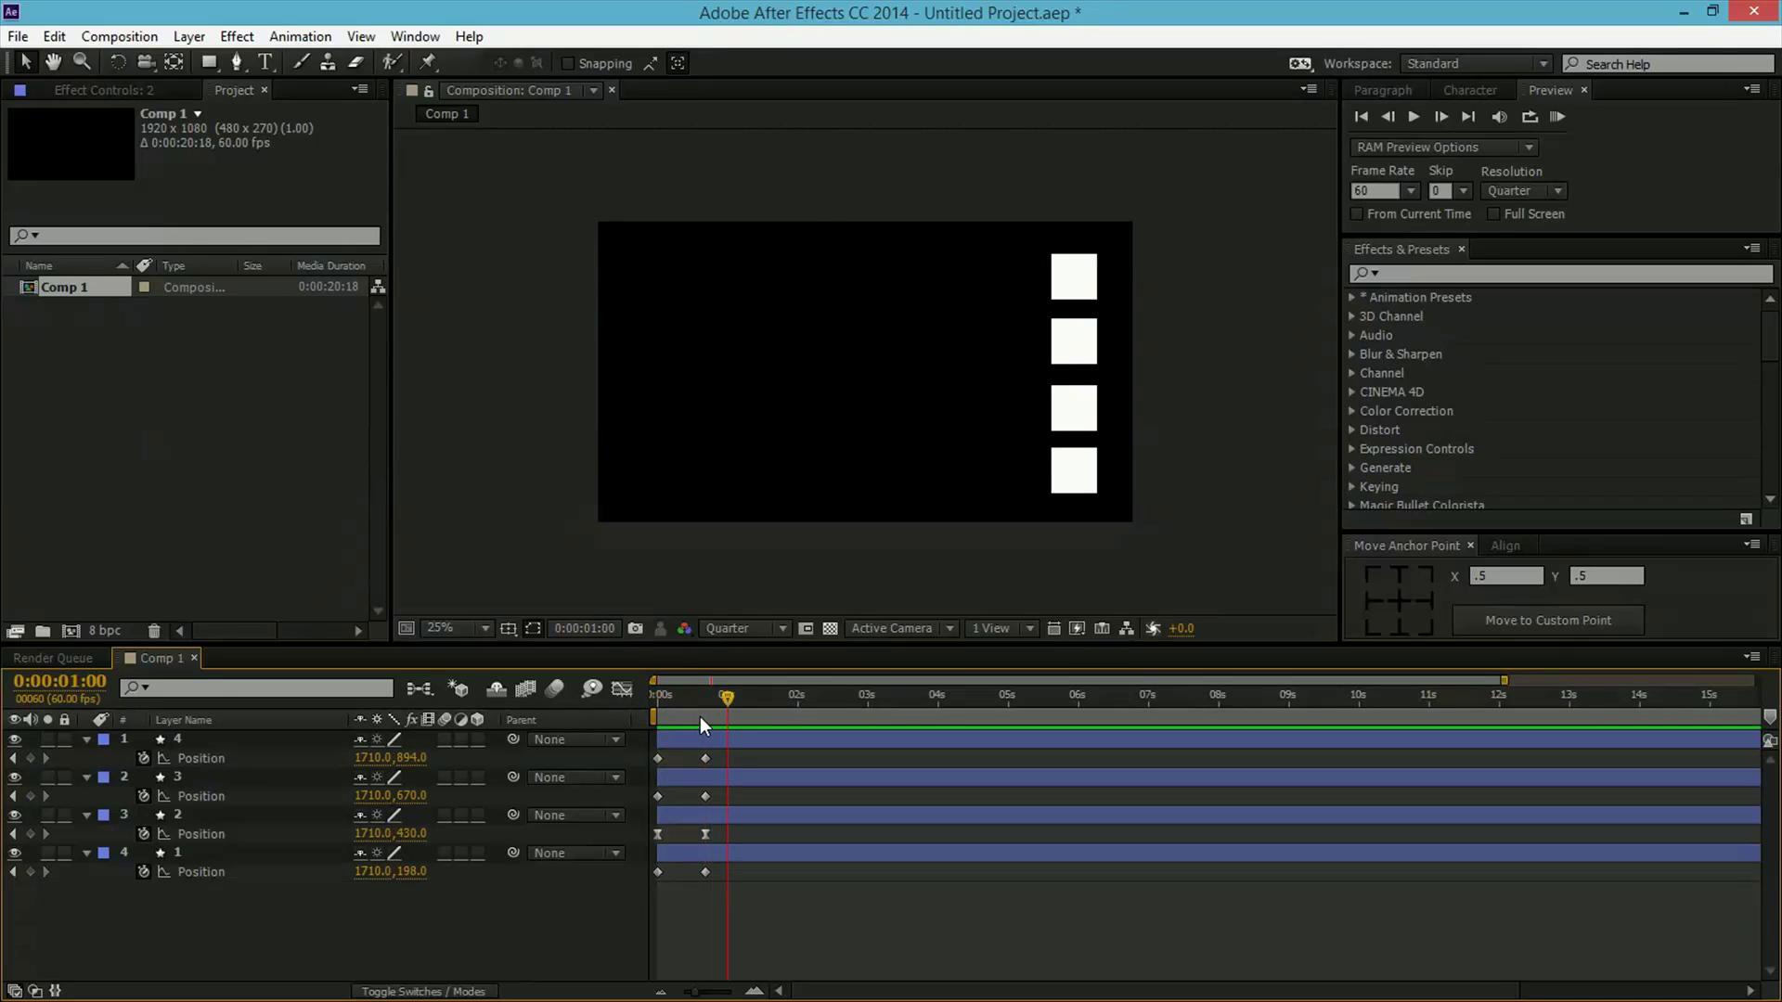
key(Home)
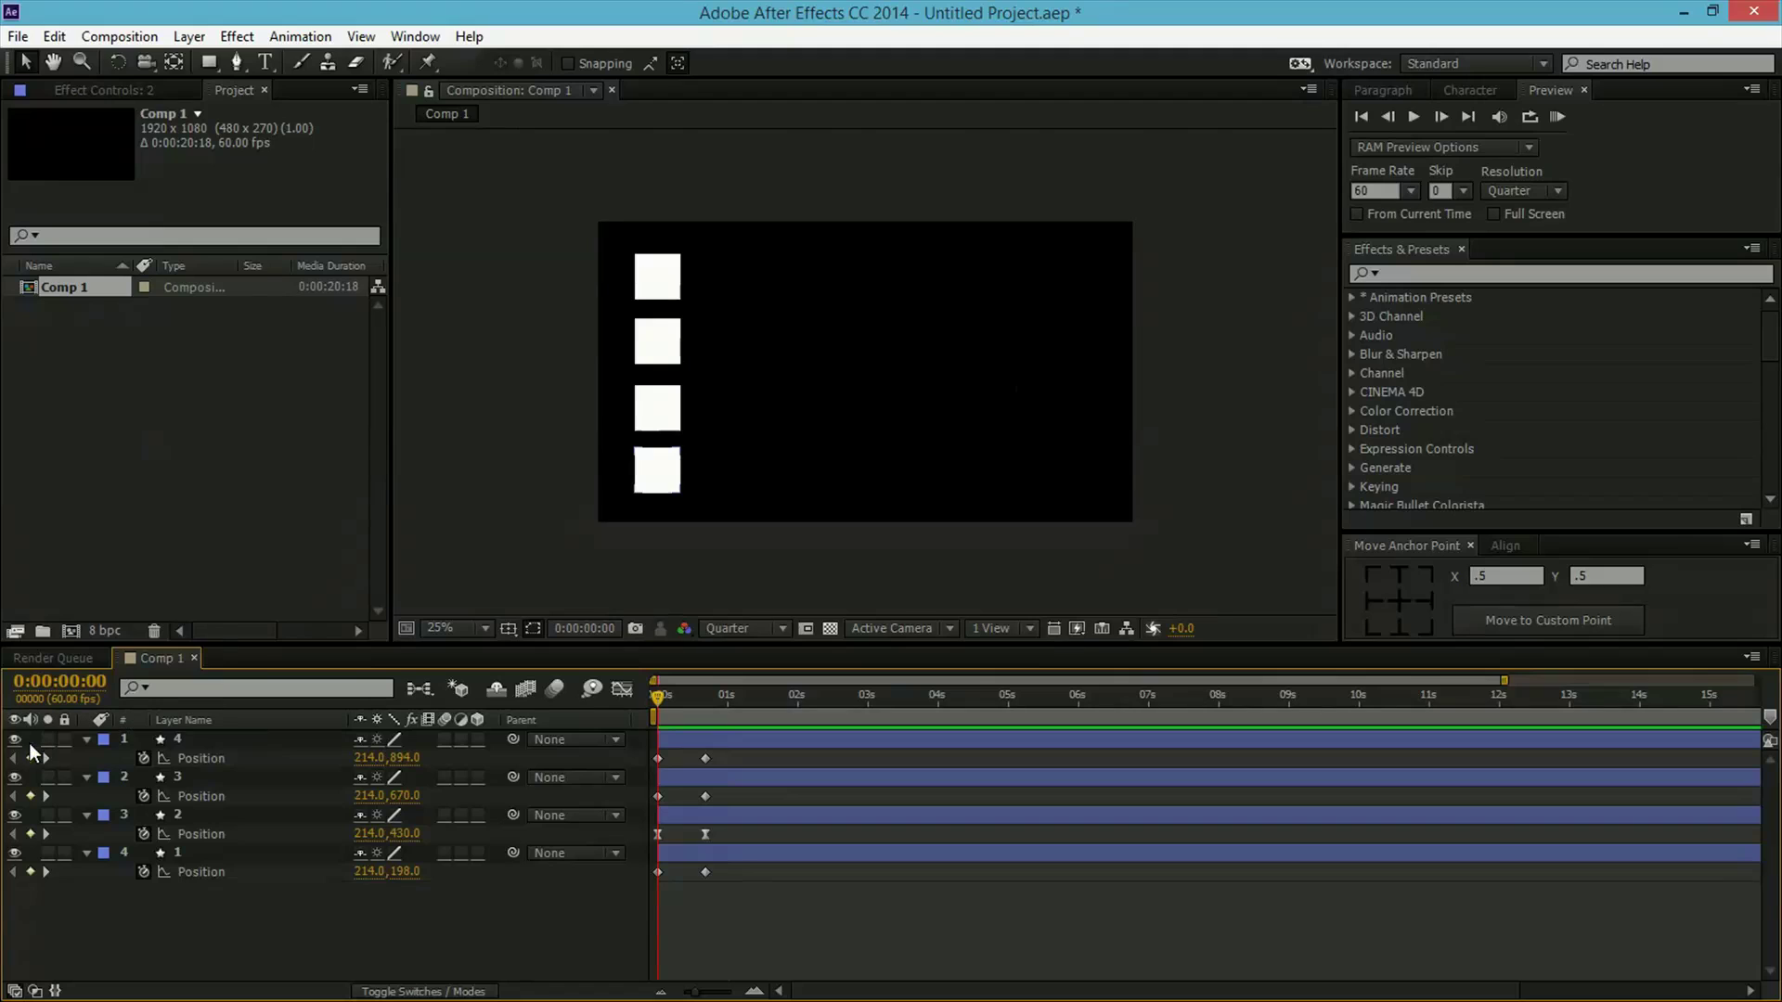
Toggle the eye switches until only layers 1 and 2 remain visible.
click(14, 740)
click(14, 778)
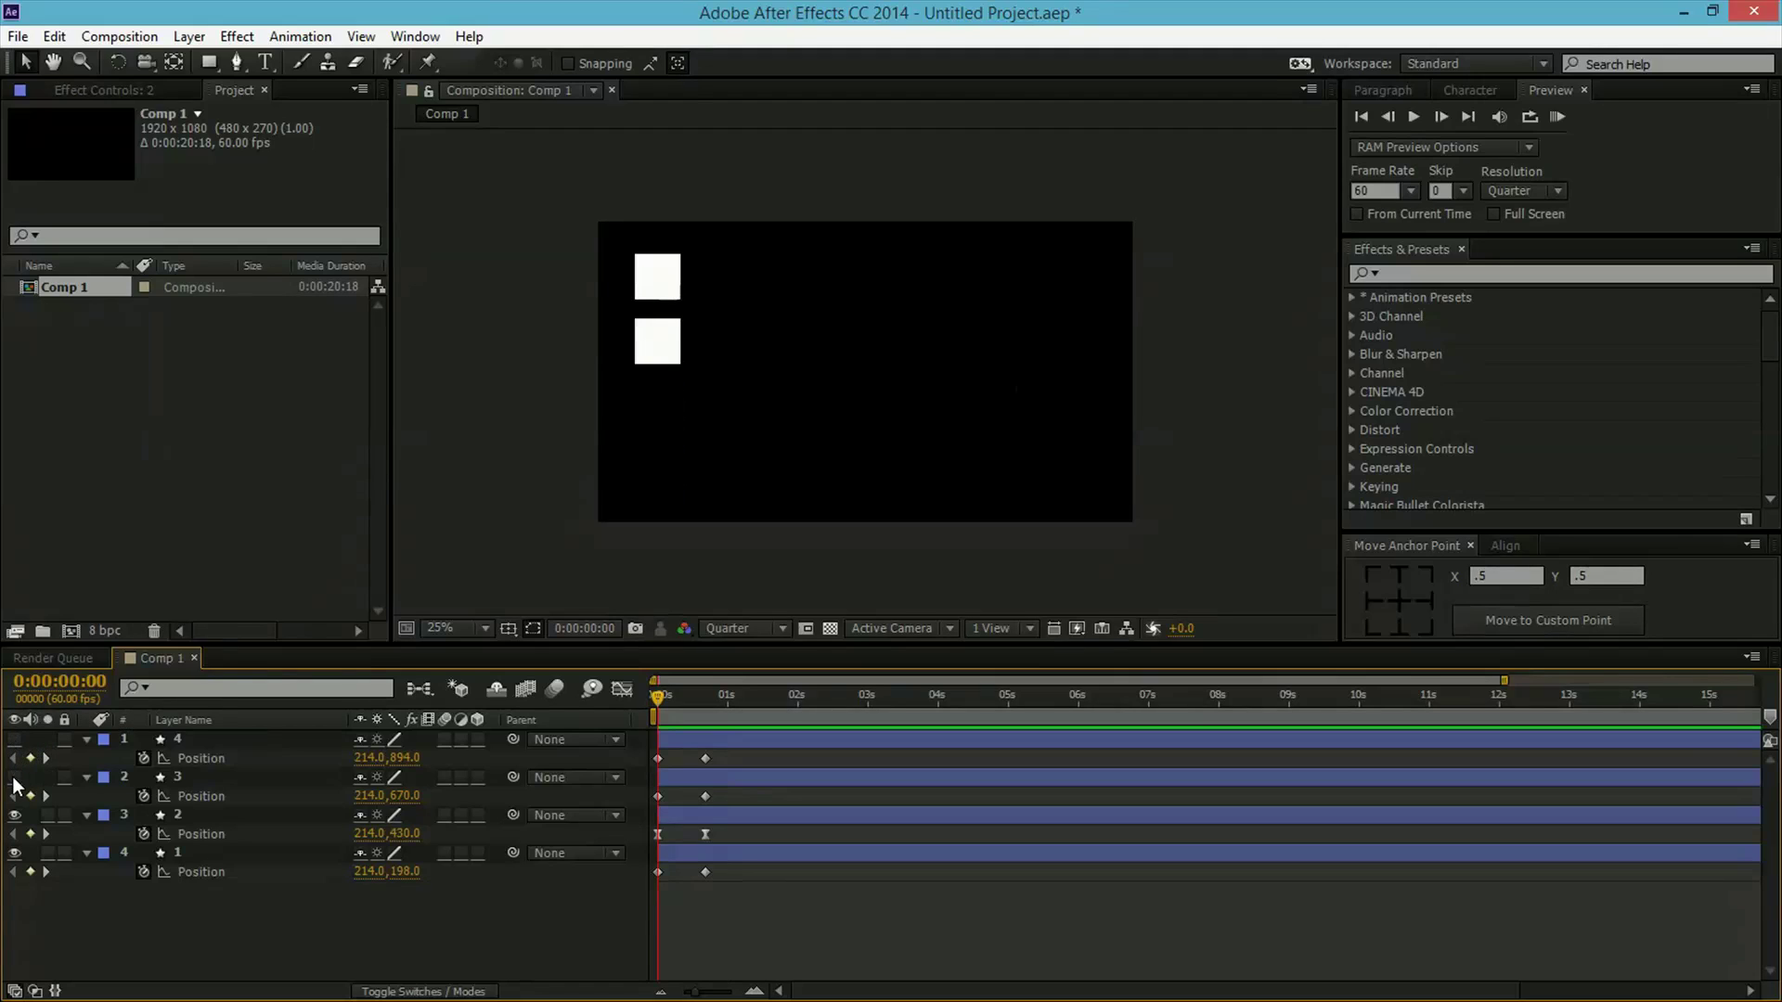
click(14, 853)
key(space)
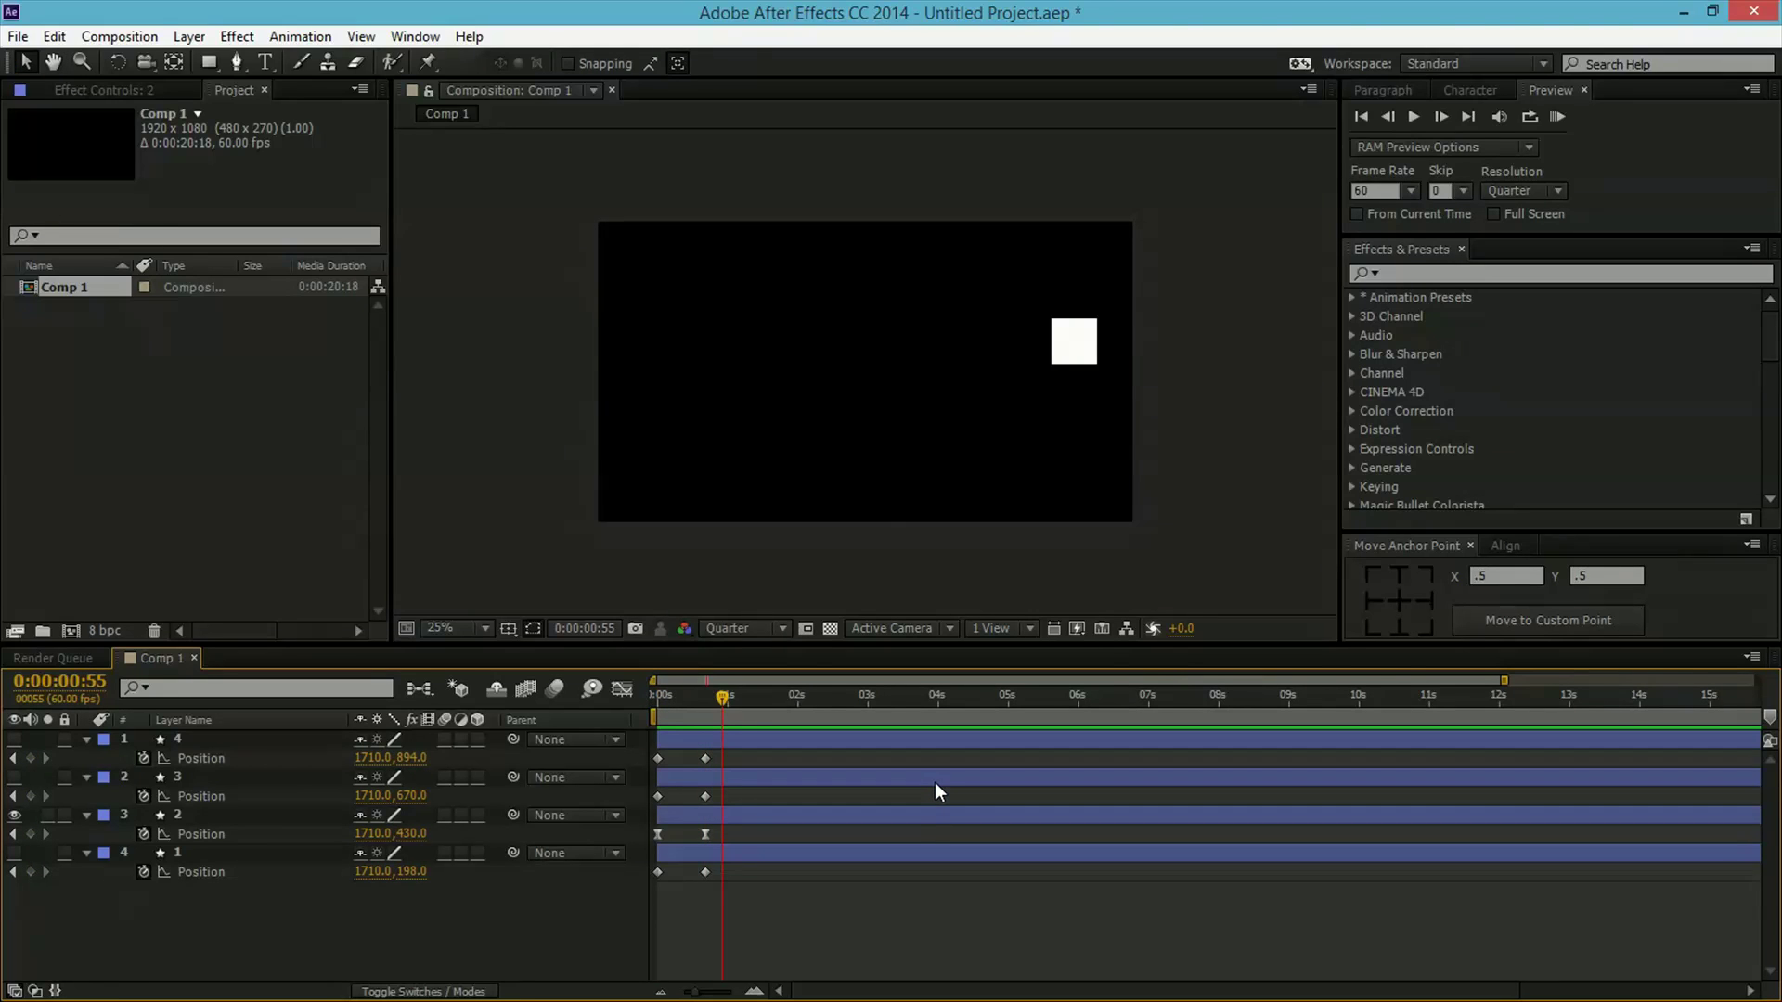
click(14, 778)
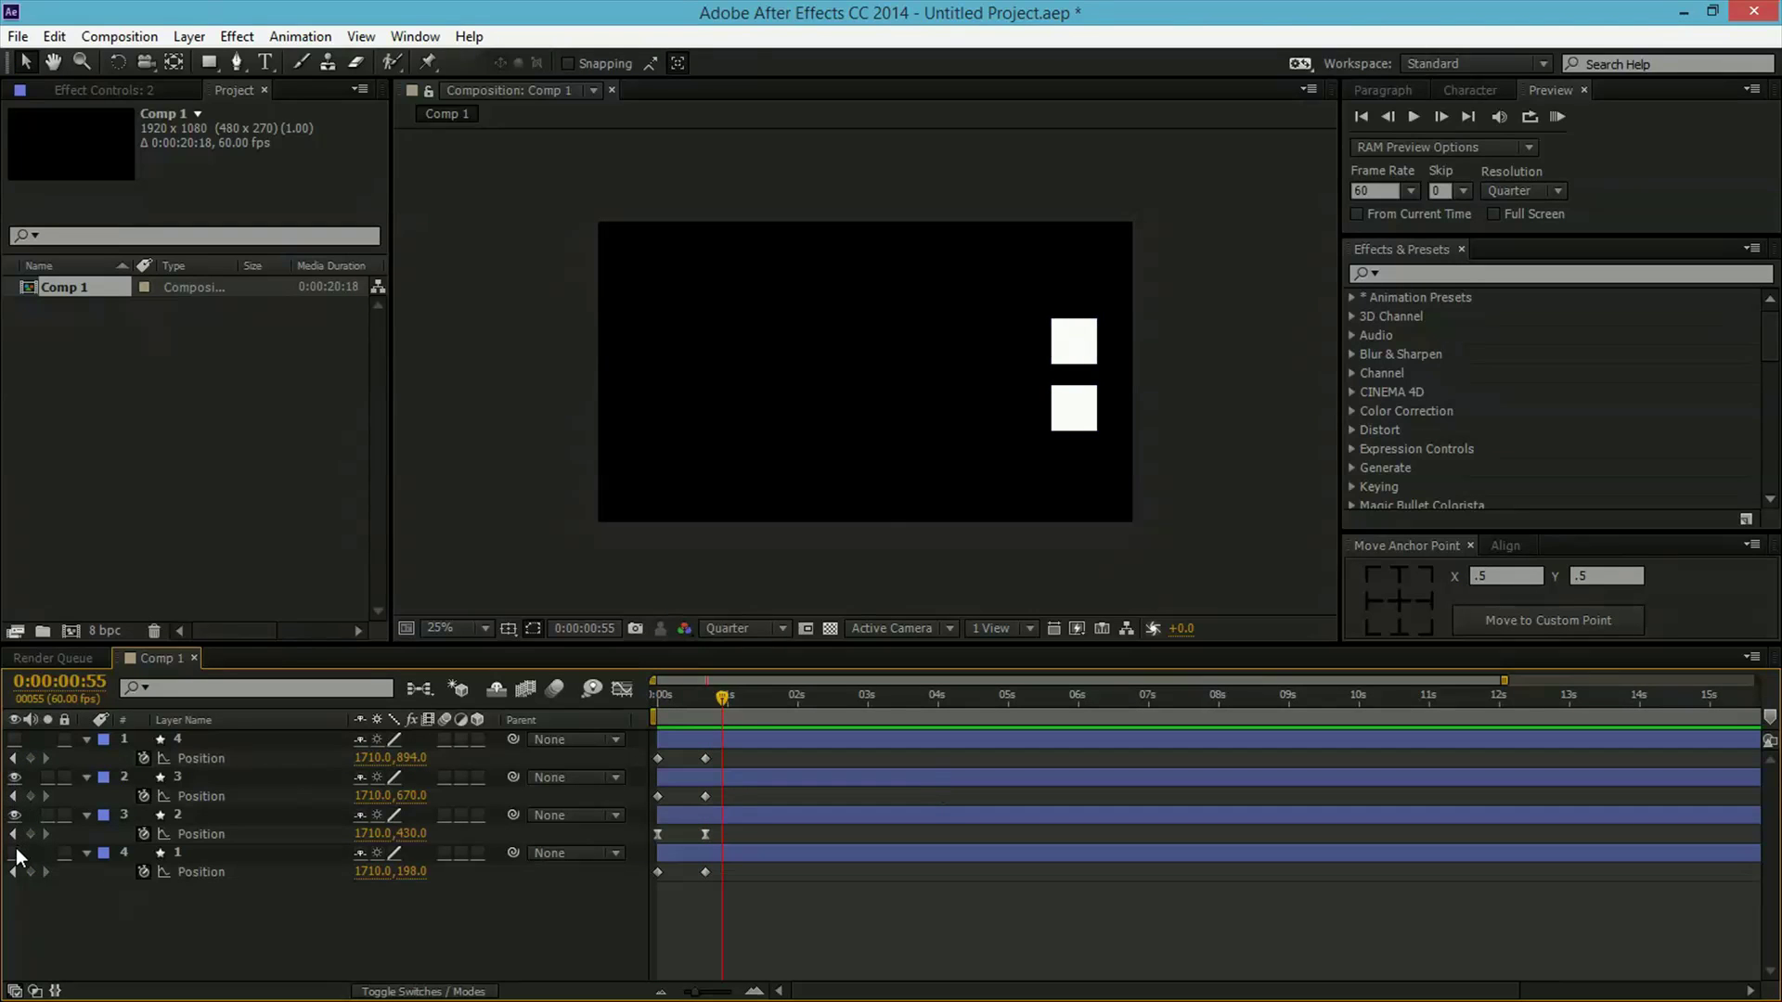
click(14, 853)
click(14, 740)
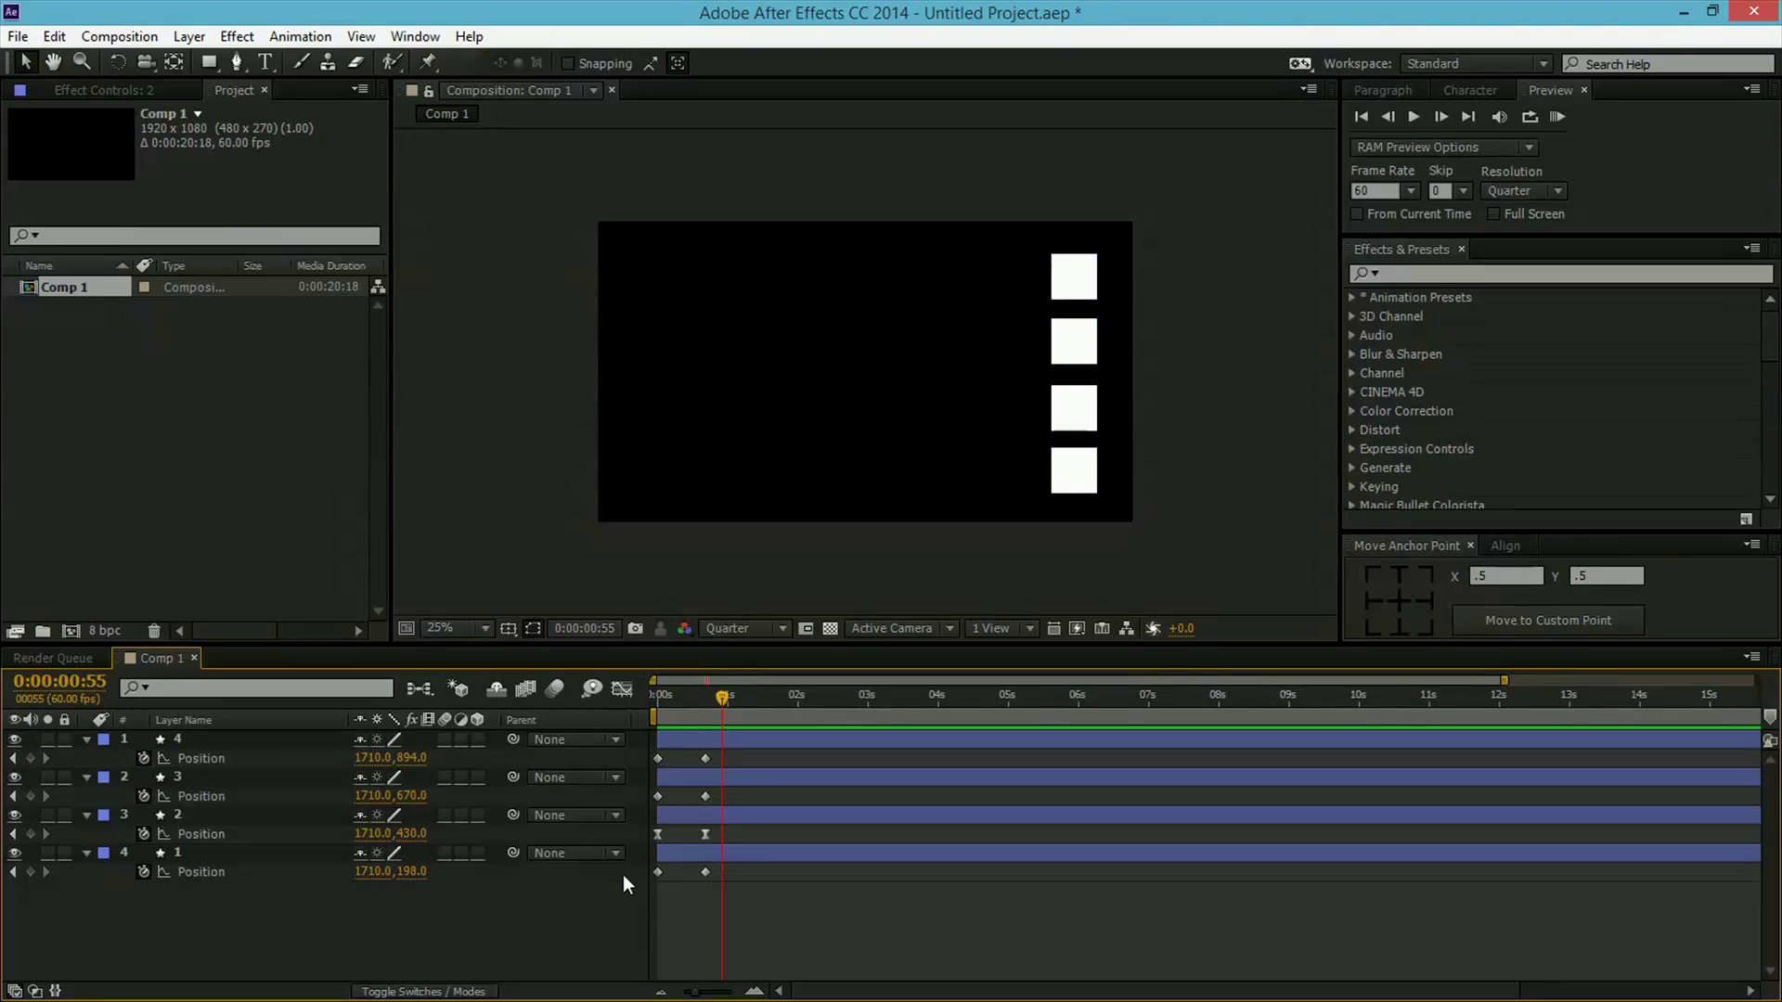
click(14, 740)
click(14, 778)
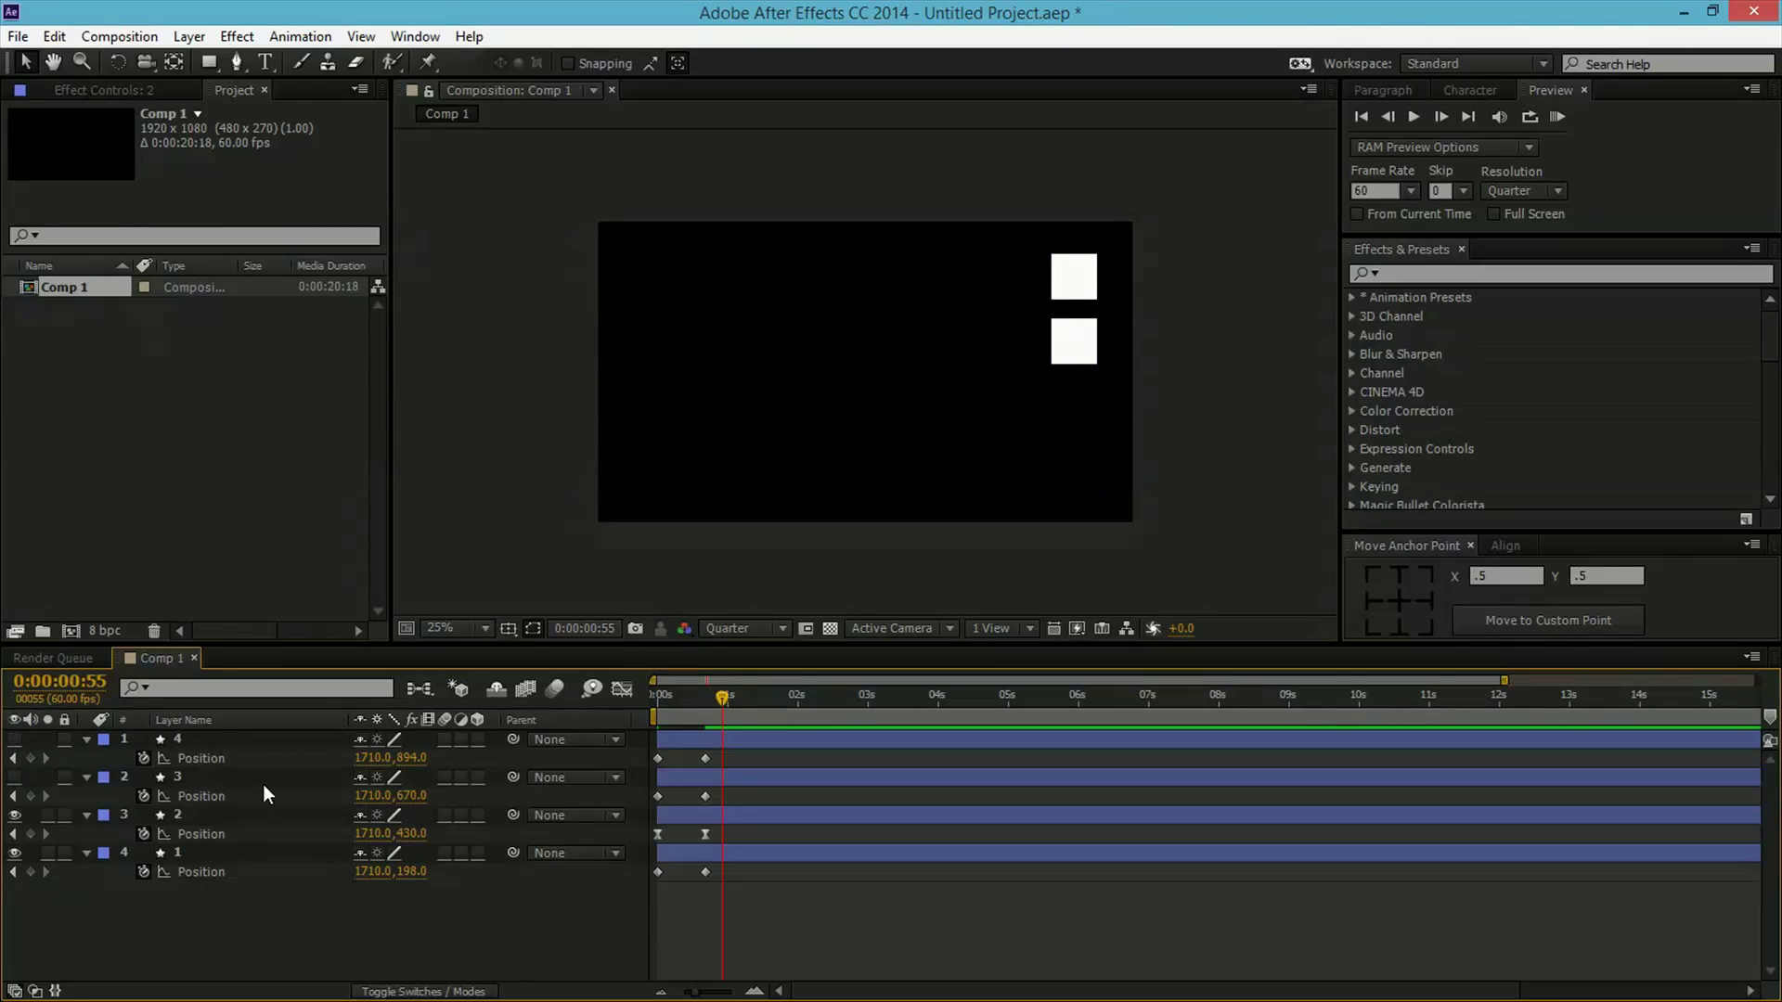
Select the top square's Position keyframes and show its speed graph fitted to view.
drag(734, 866, 544, 882)
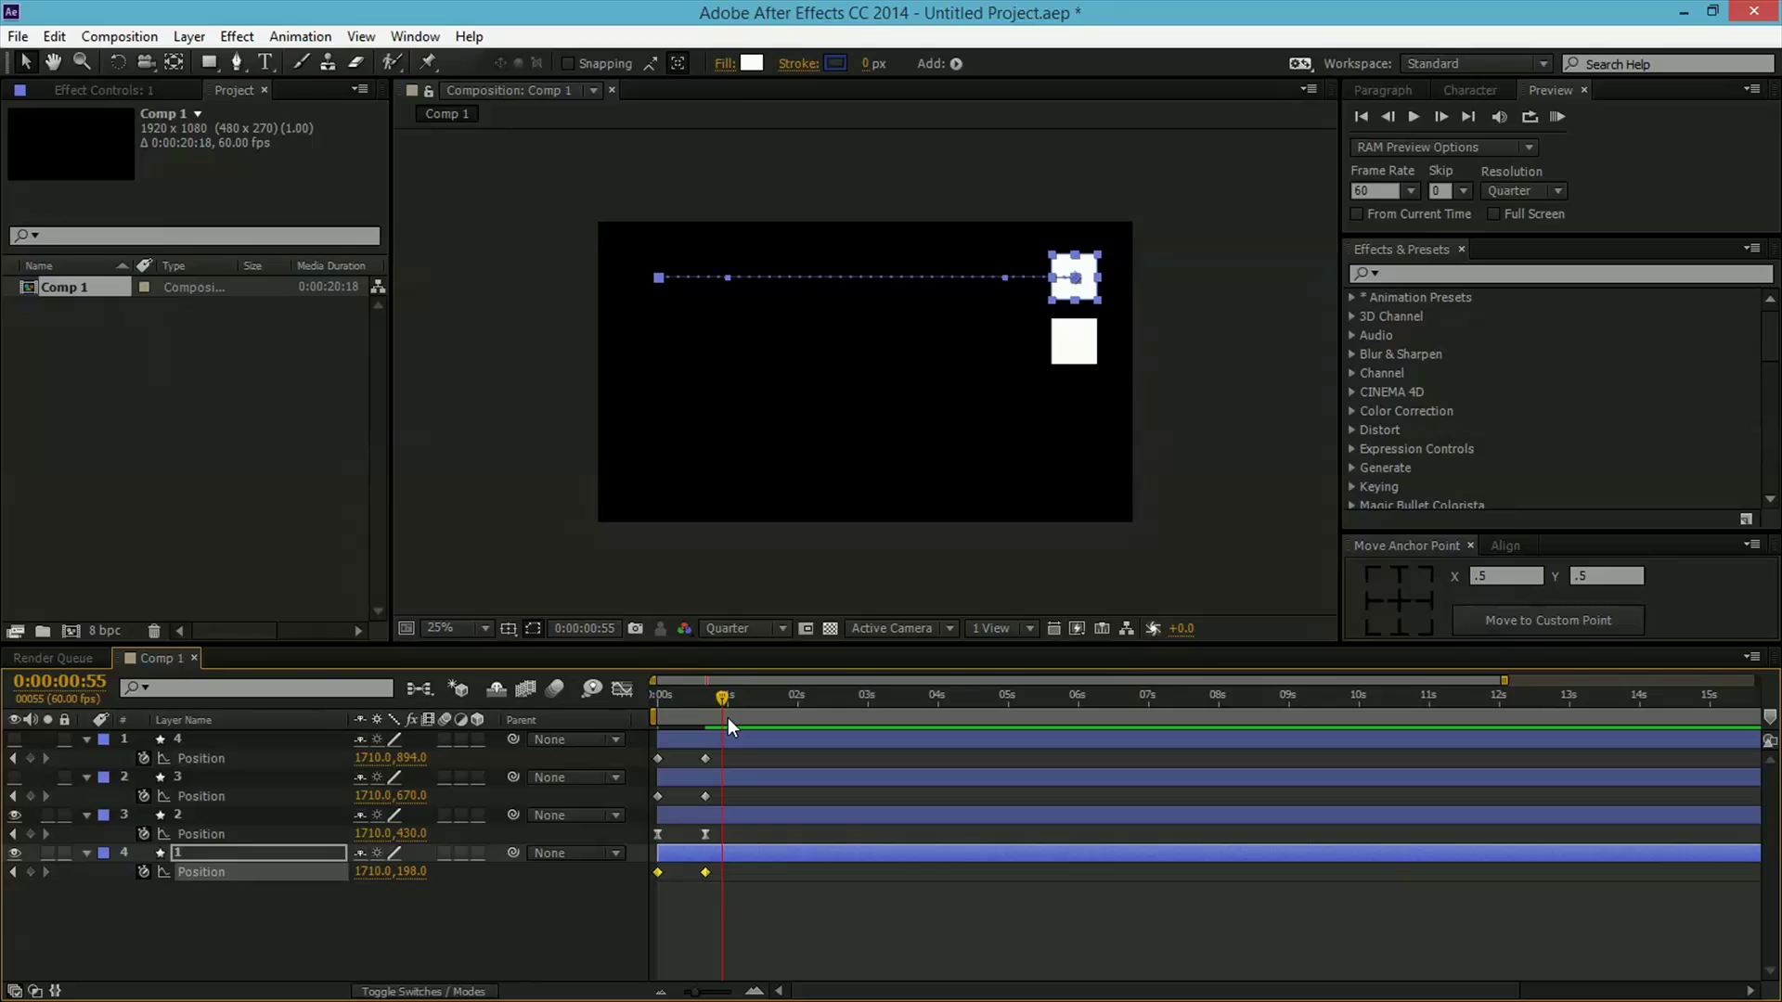
drag(719, 700, 688, 711)
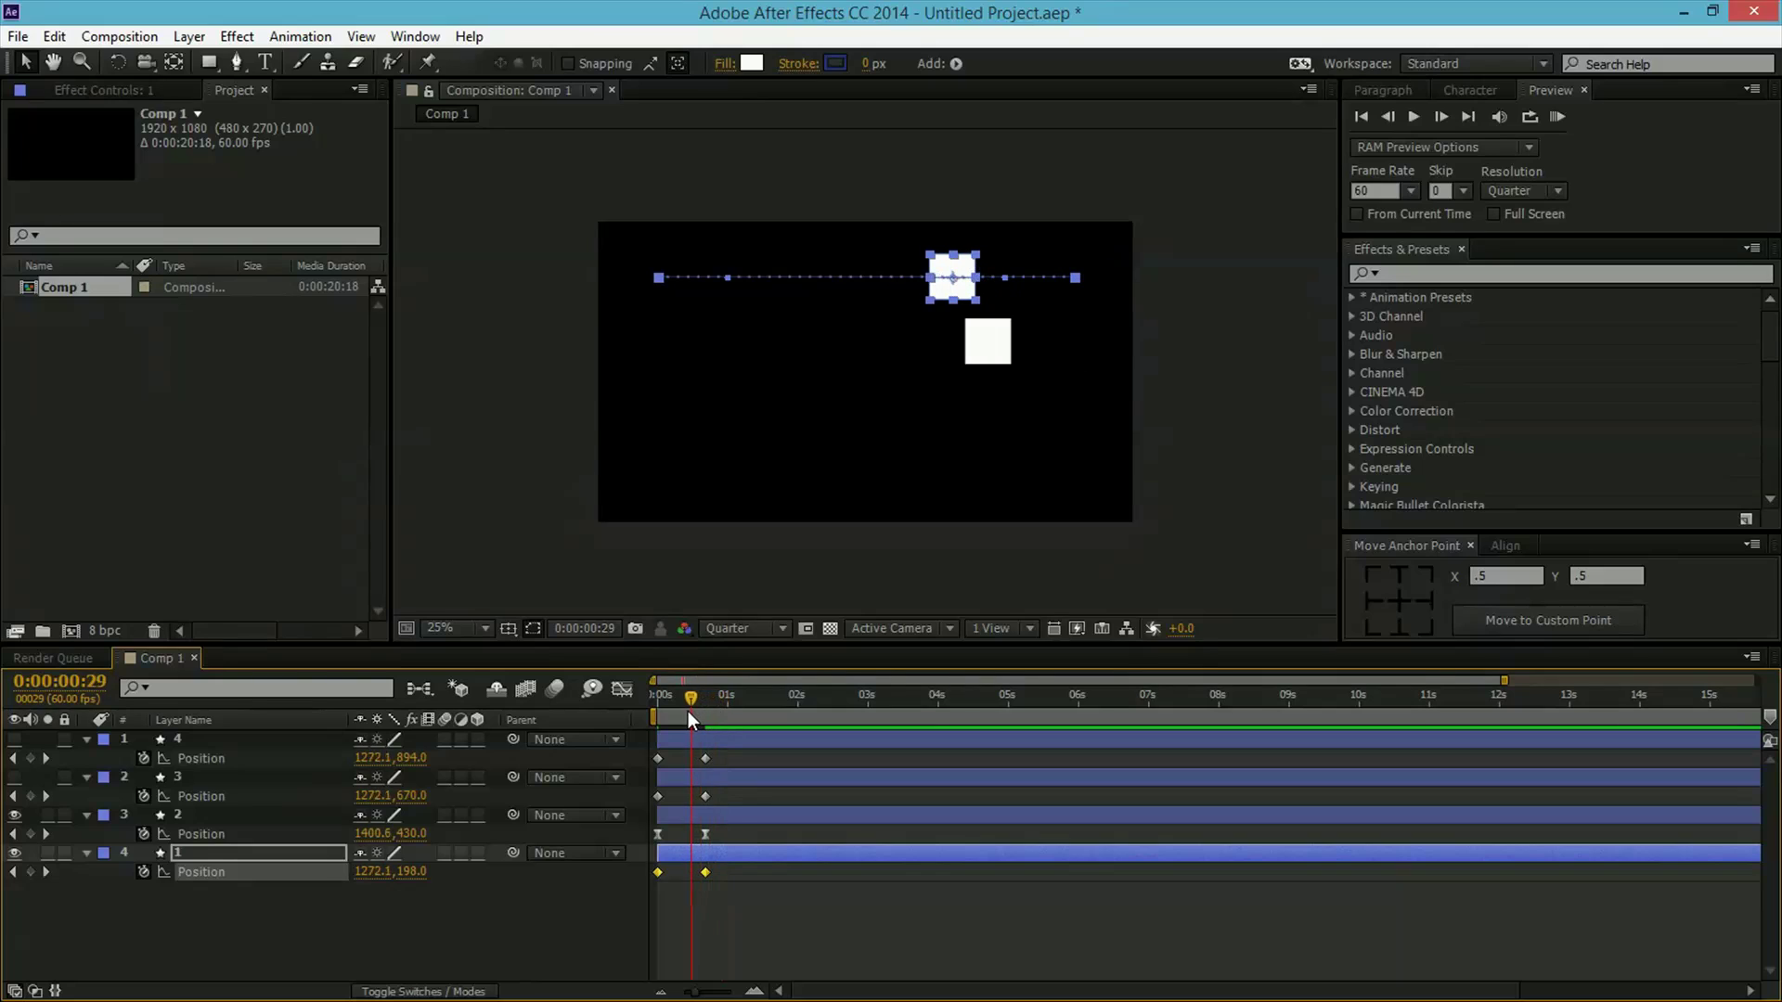
click(618, 687)
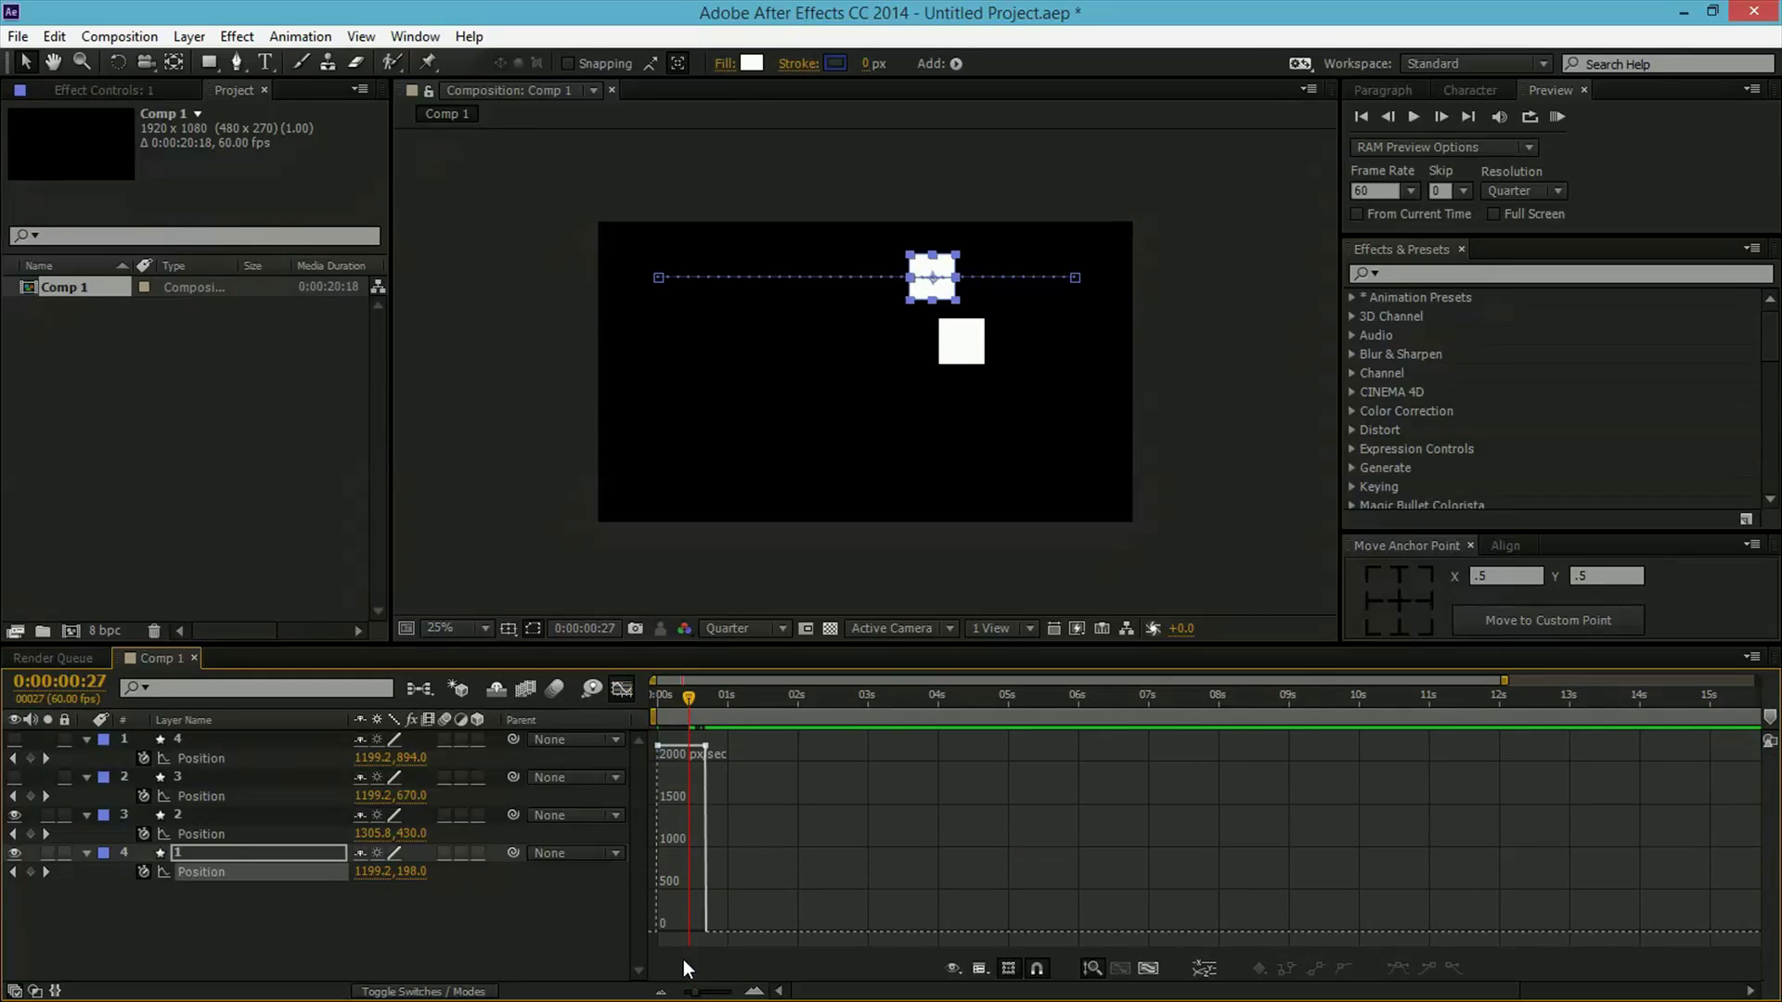
click(979, 968)
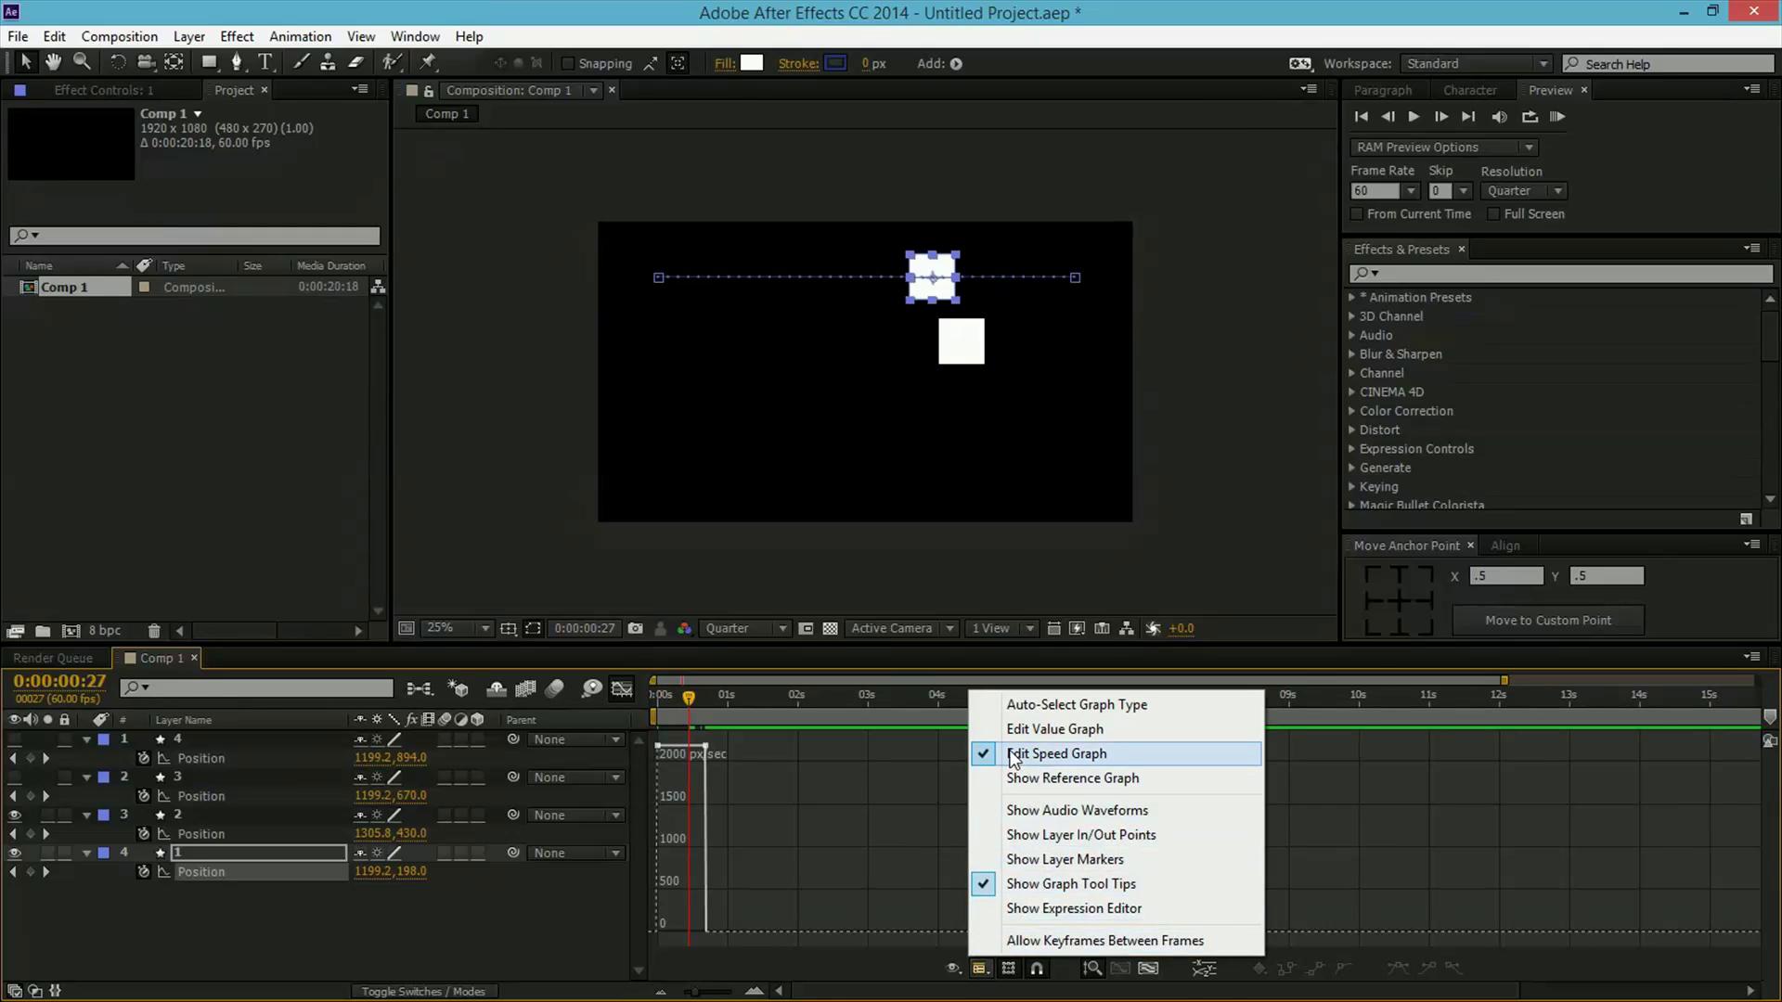
click(1148, 968)
click(1148, 968)
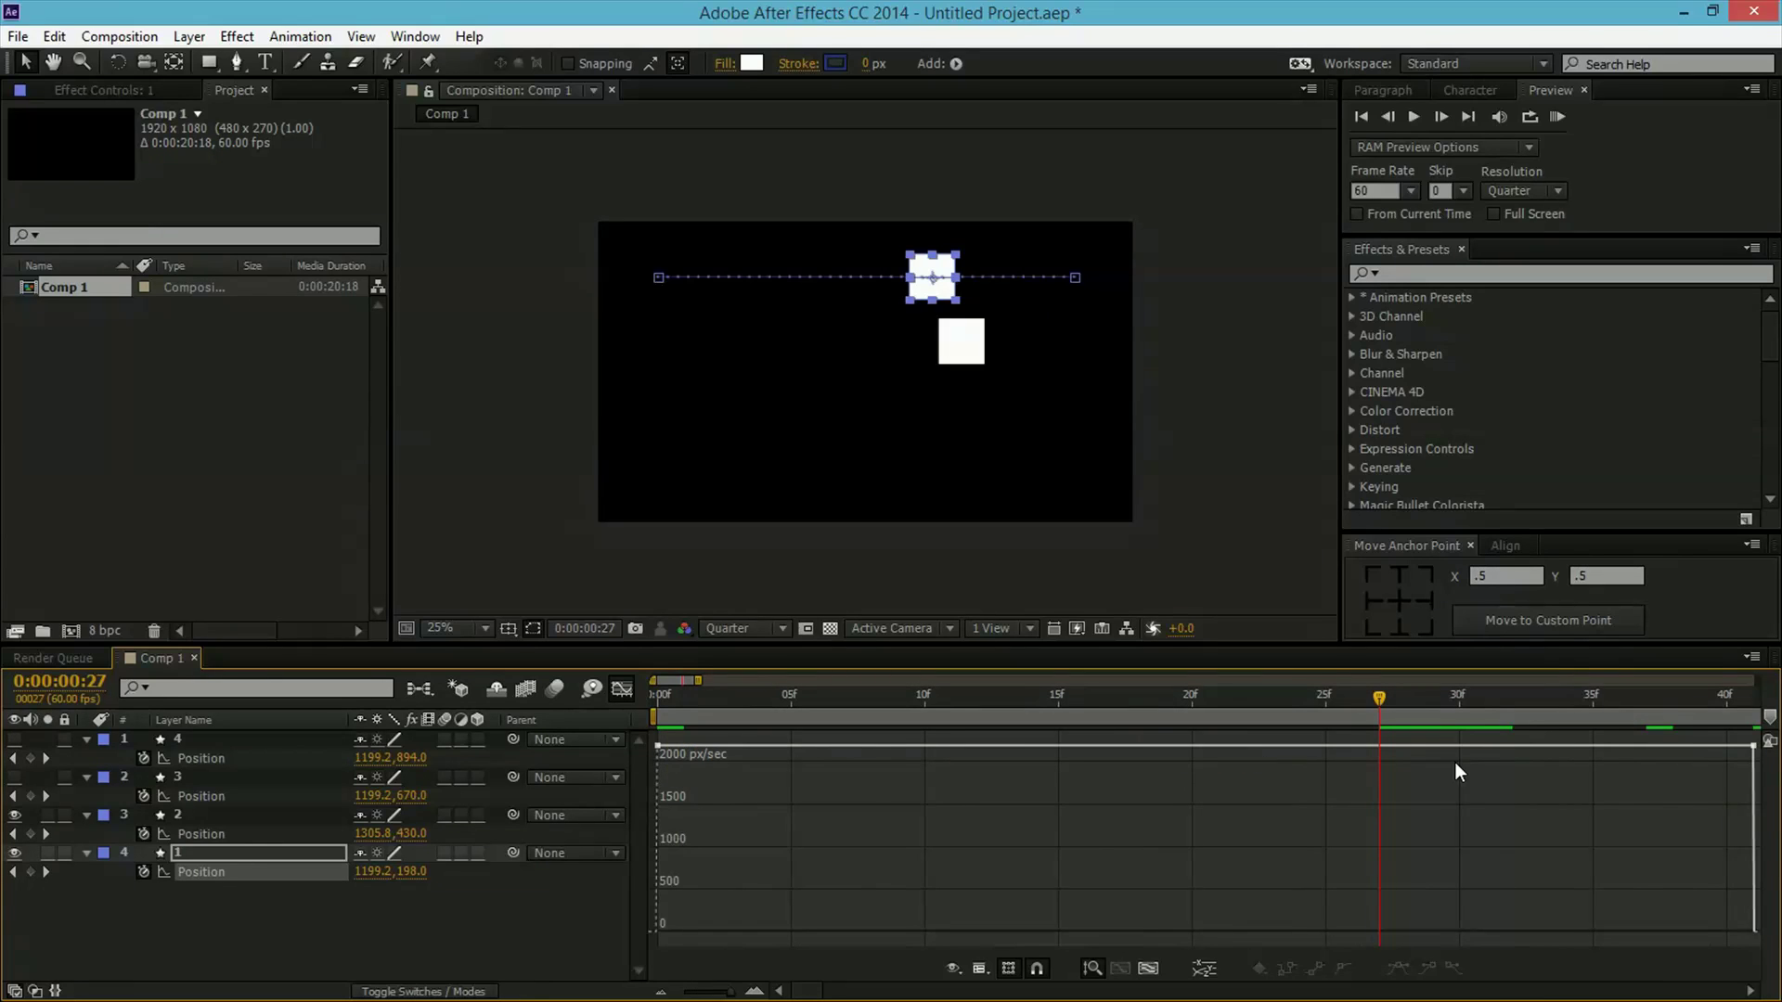
Zoom the time ruler out and scrub to confirm the flat 2189.27 px/sec speed.
mouse_move(1753, 747)
click(724, 992)
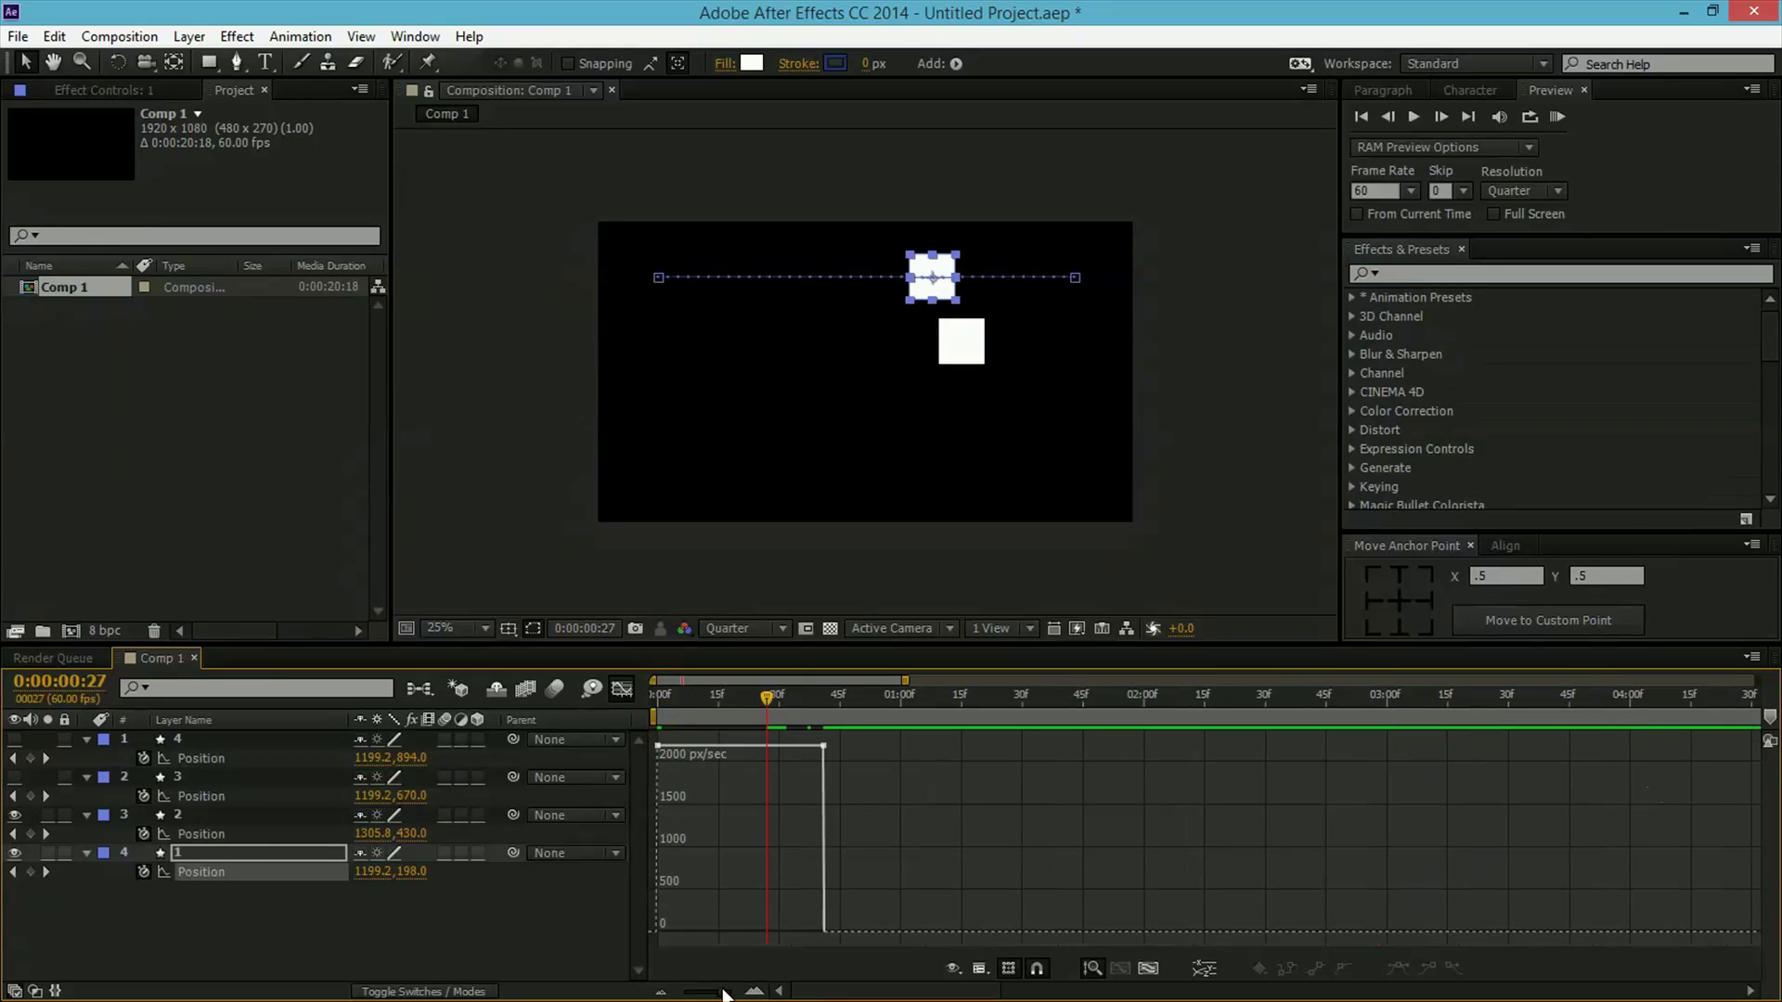
click(823, 747)
click(727, 816)
drag(763, 707, 644, 743)
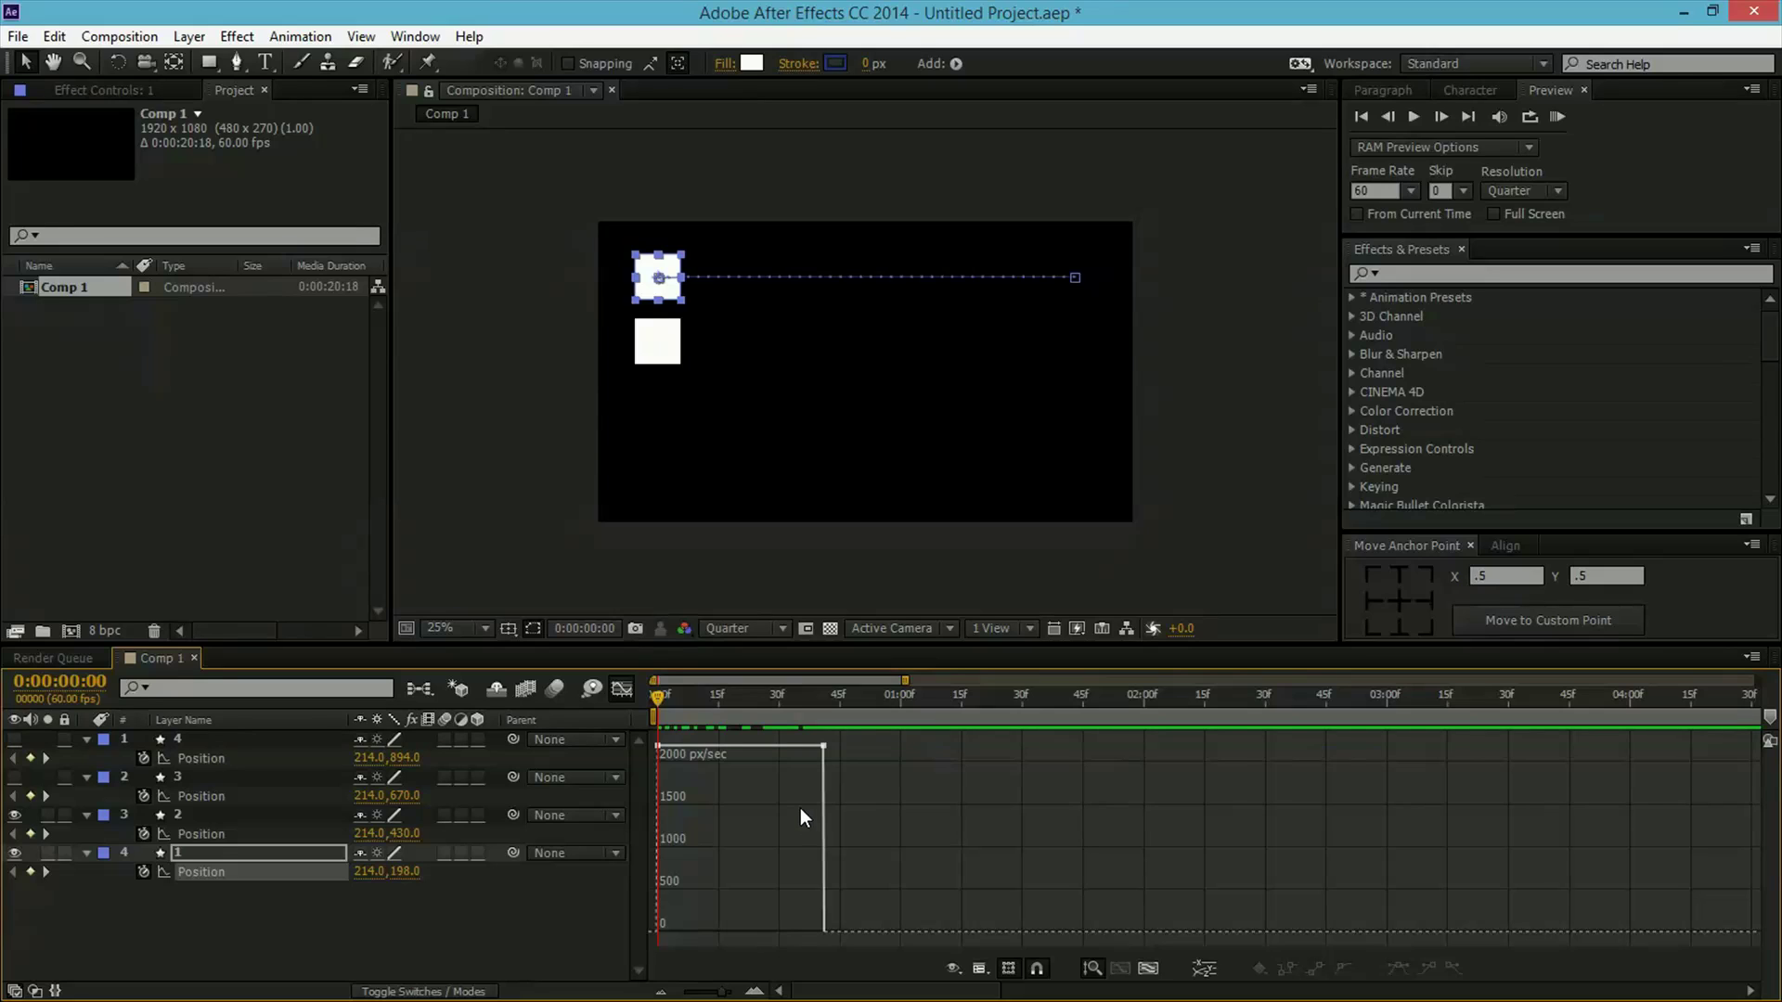
click(633, 692)
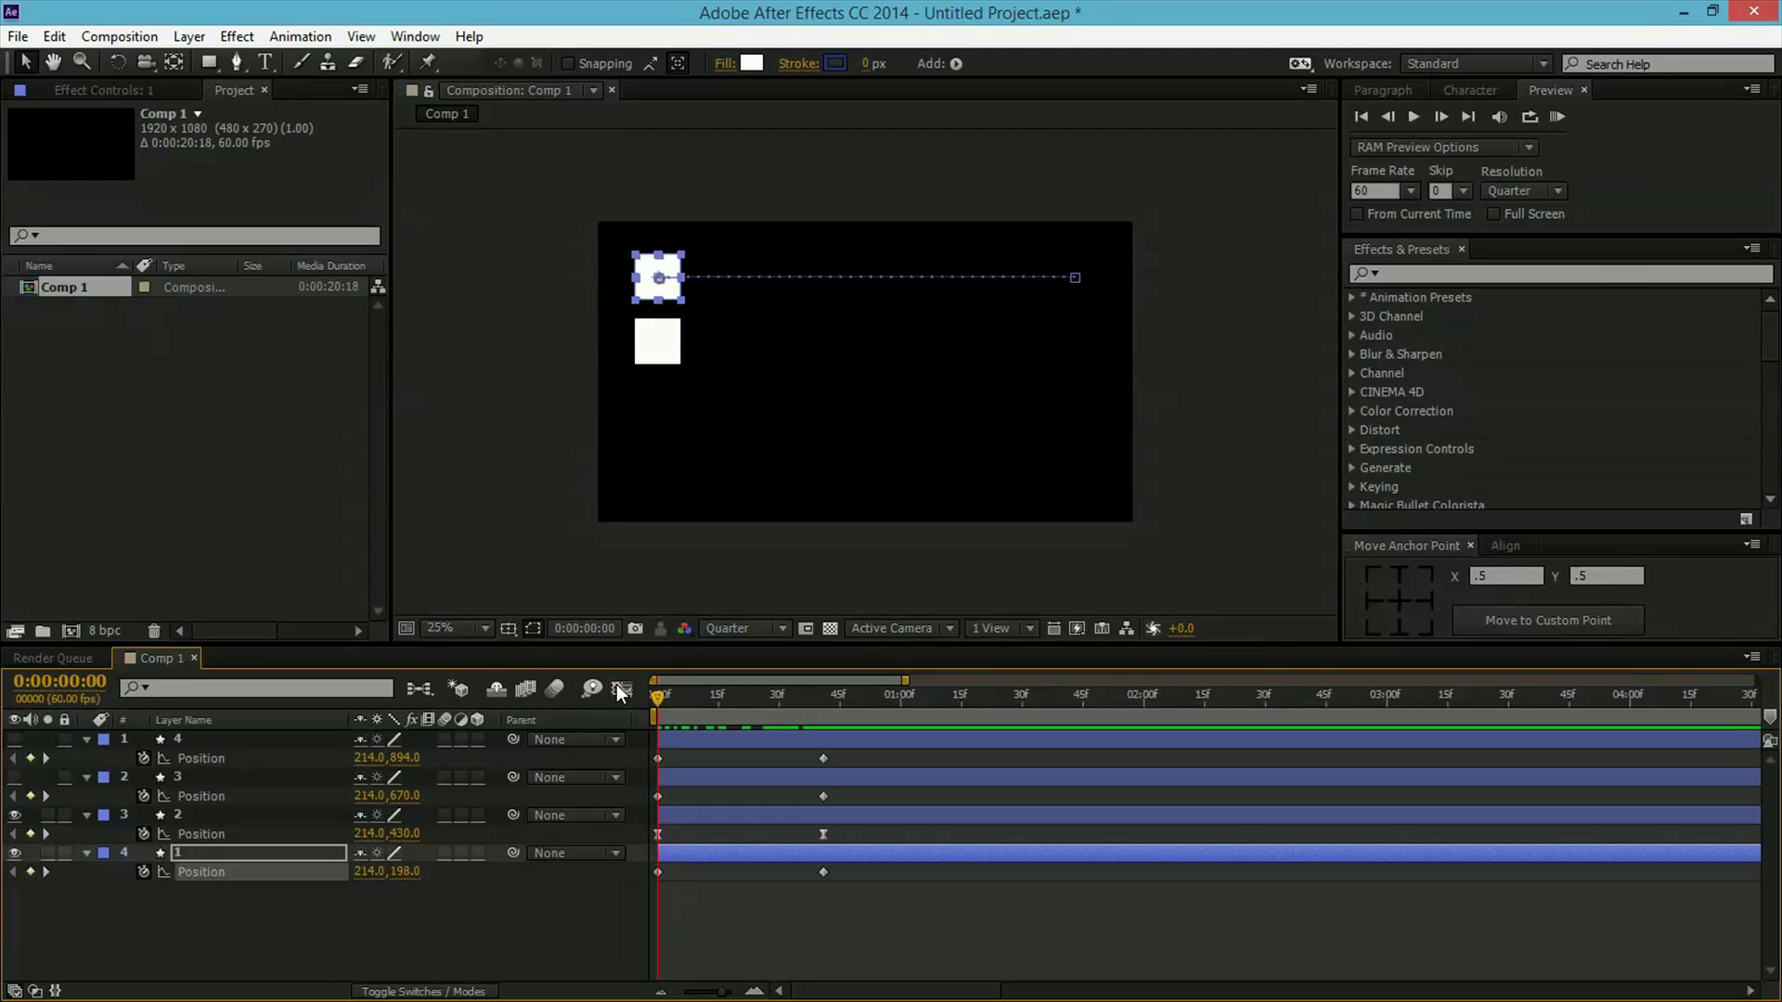
drag(854, 835, 655, 833)
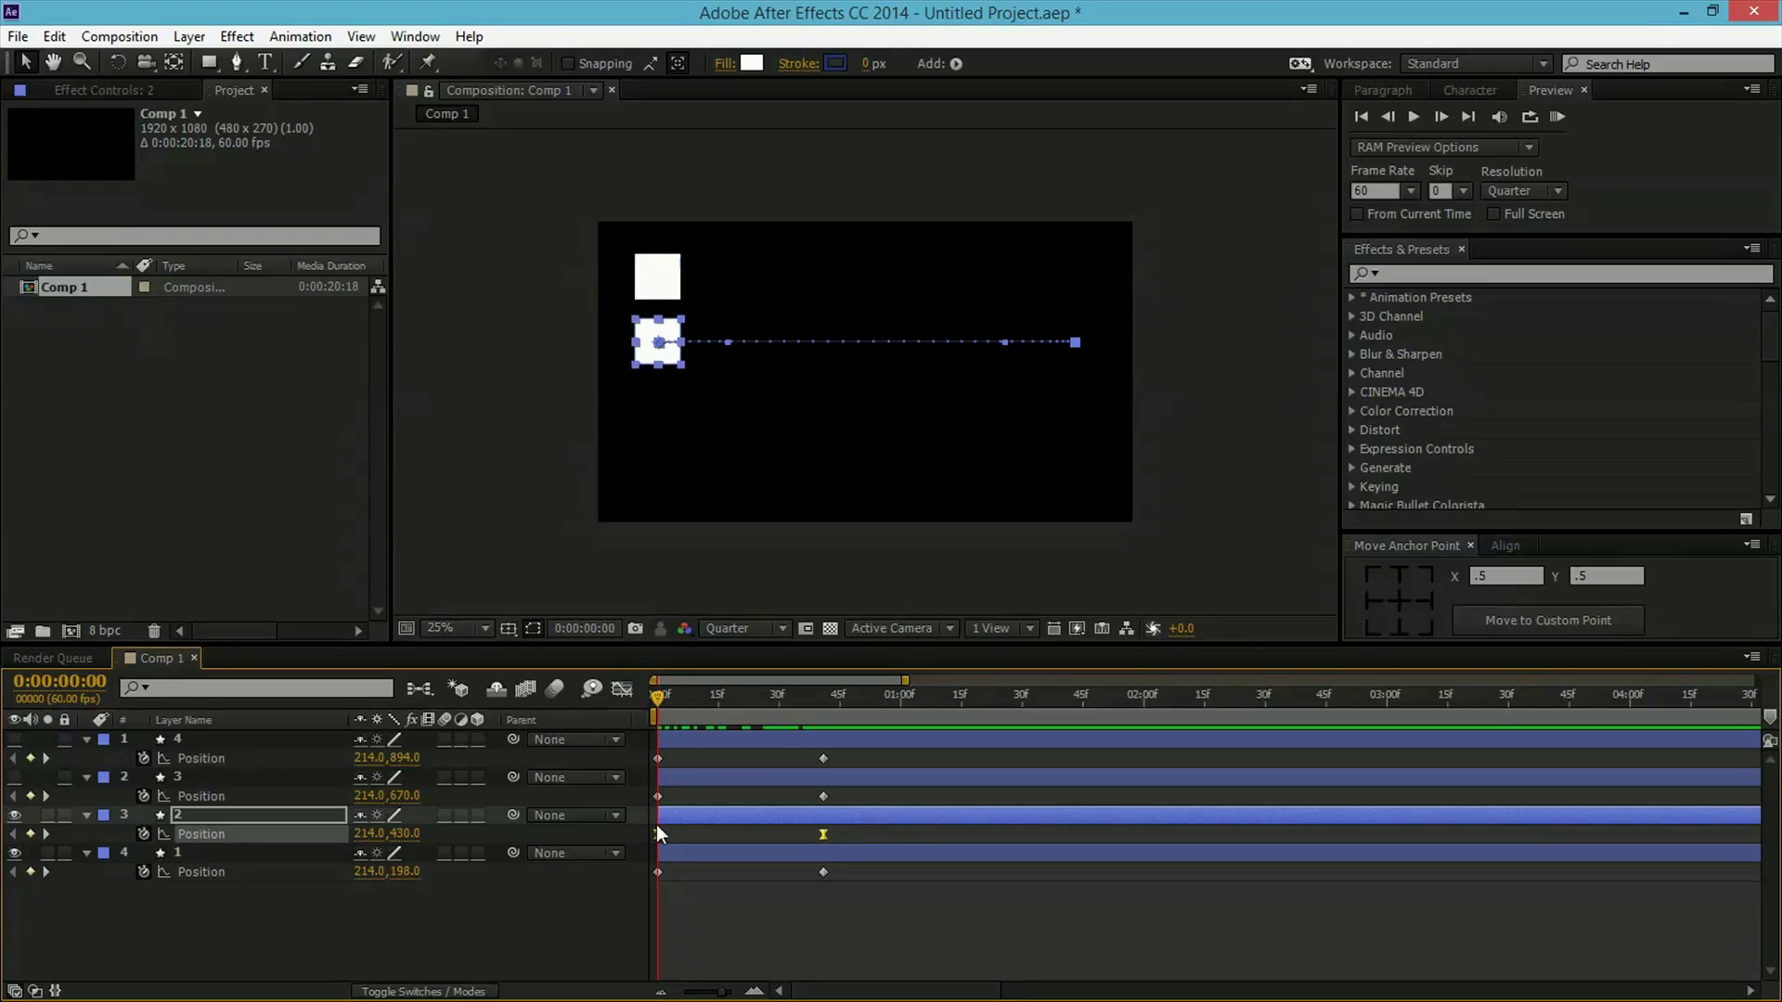
click(621, 688)
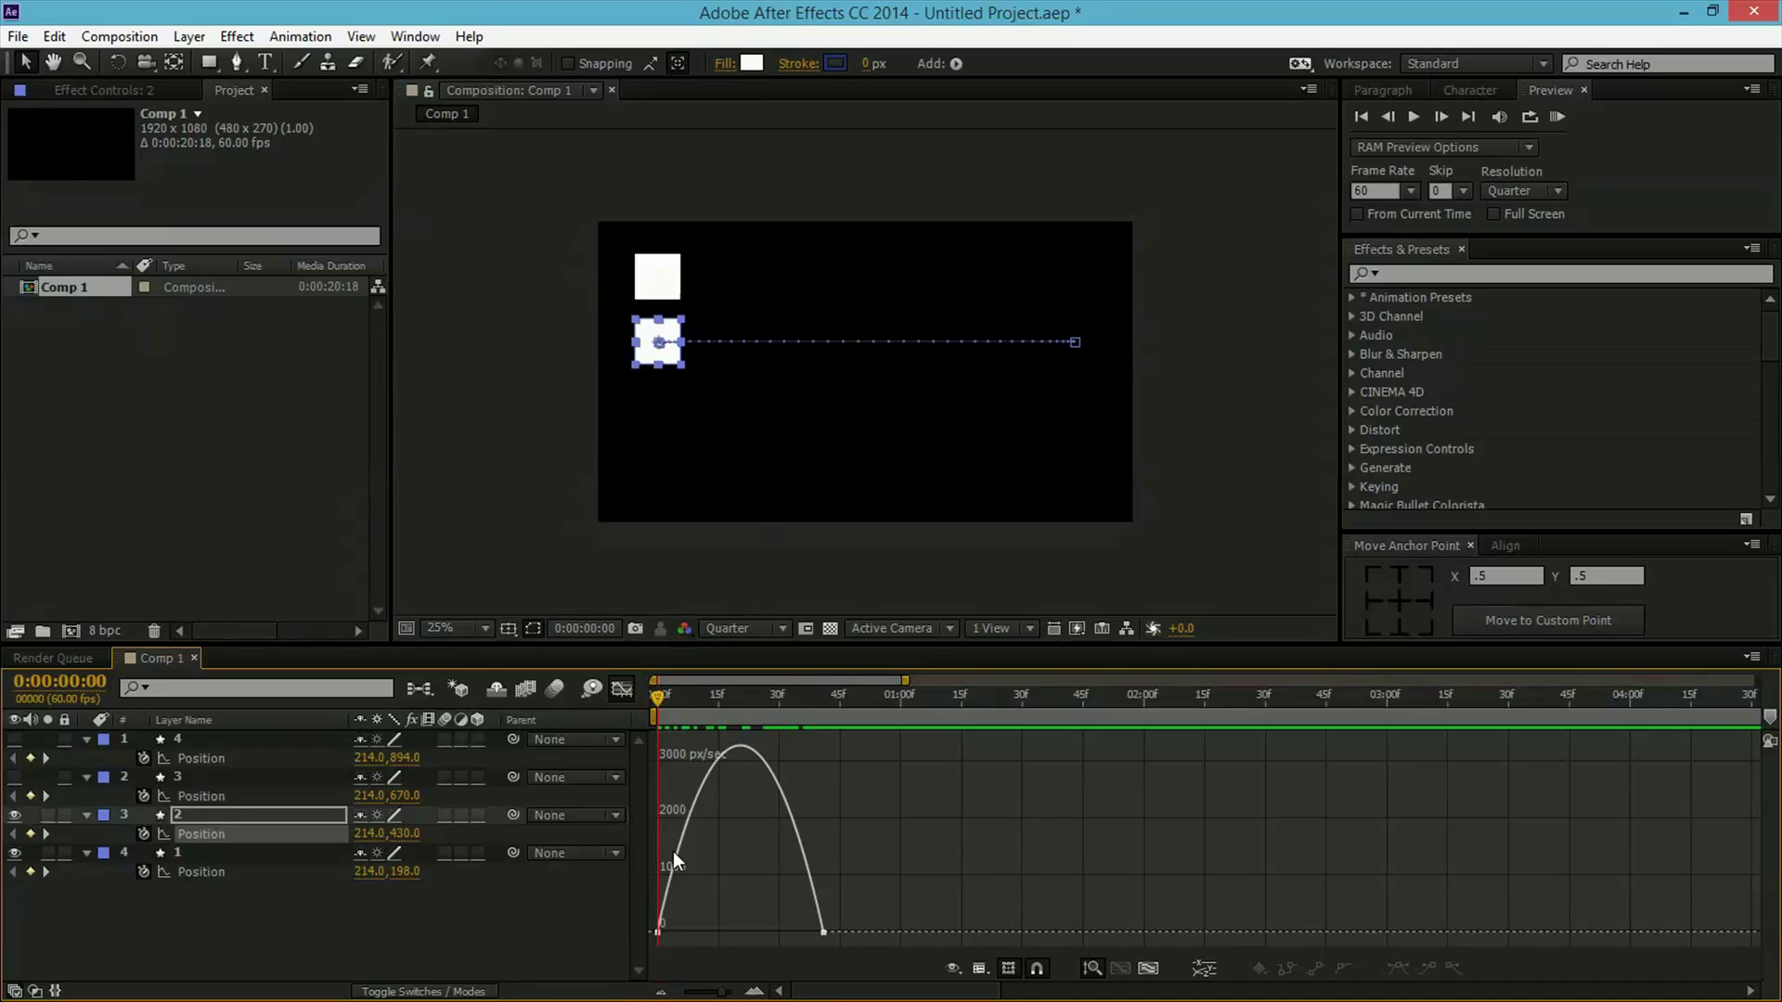
drag(659, 698, 772, 722)
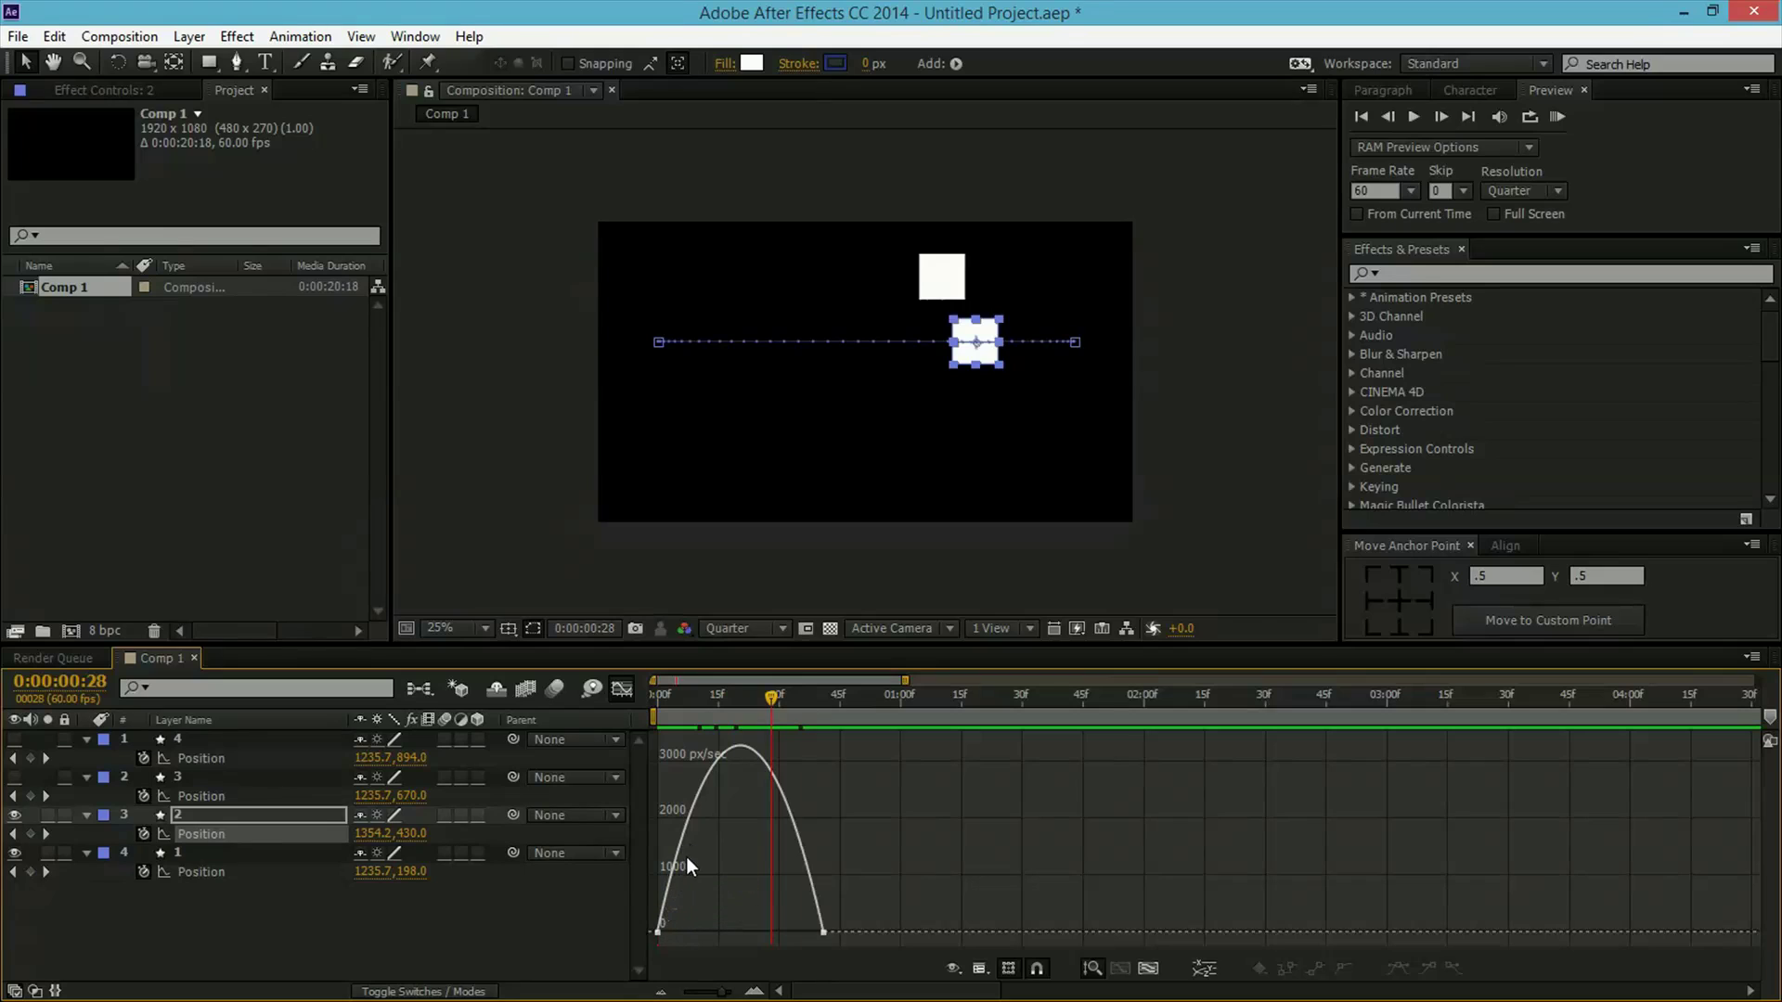
drag(709, 704, 632, 701)
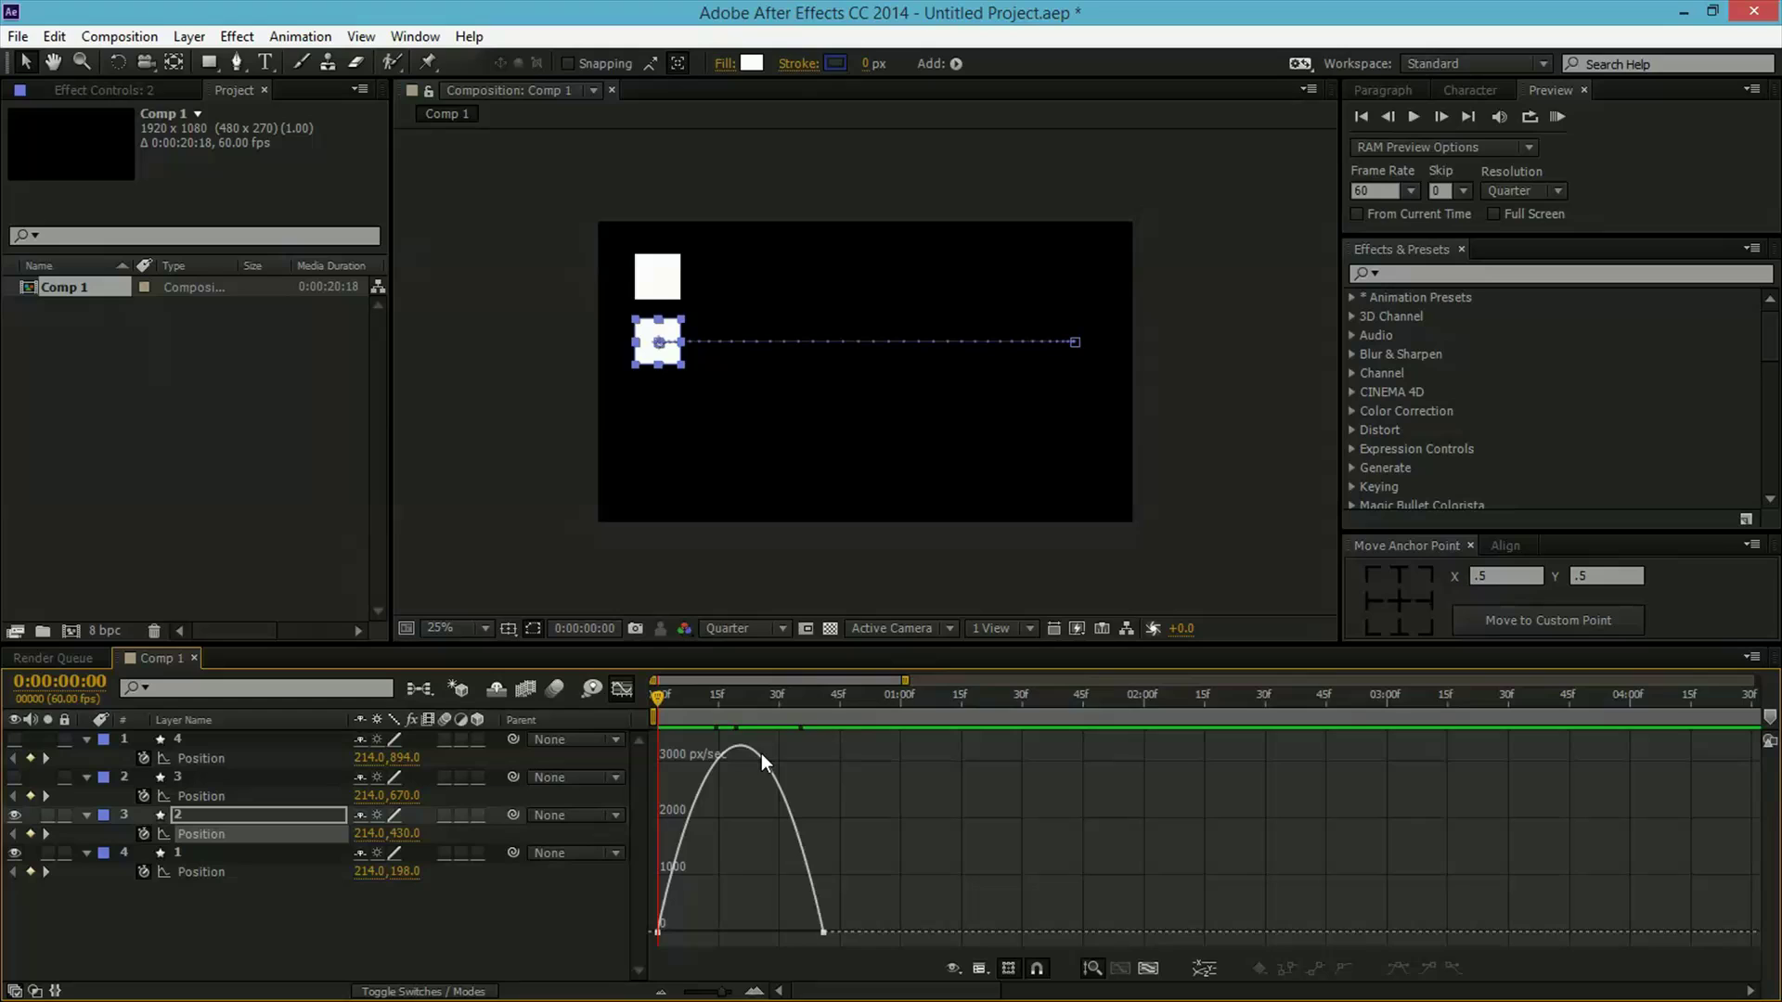
mouse_move(825, 934)
click(629, 696)
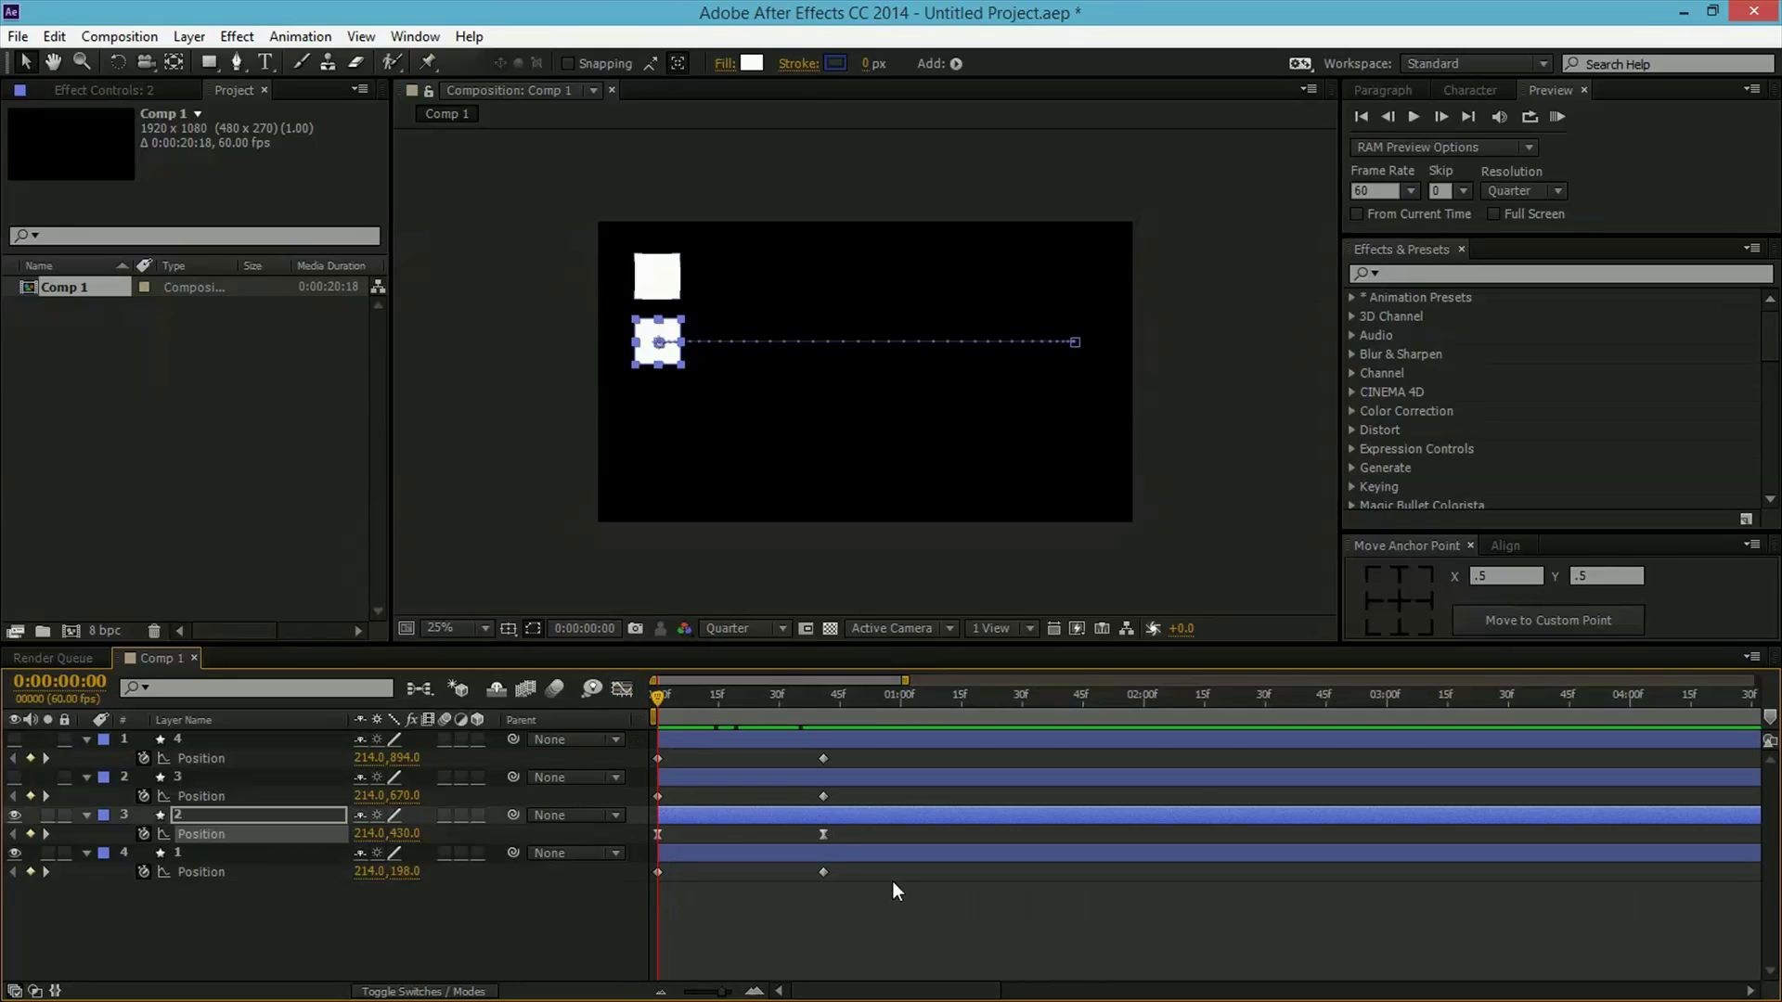
drag(893, 882, 622, 885)
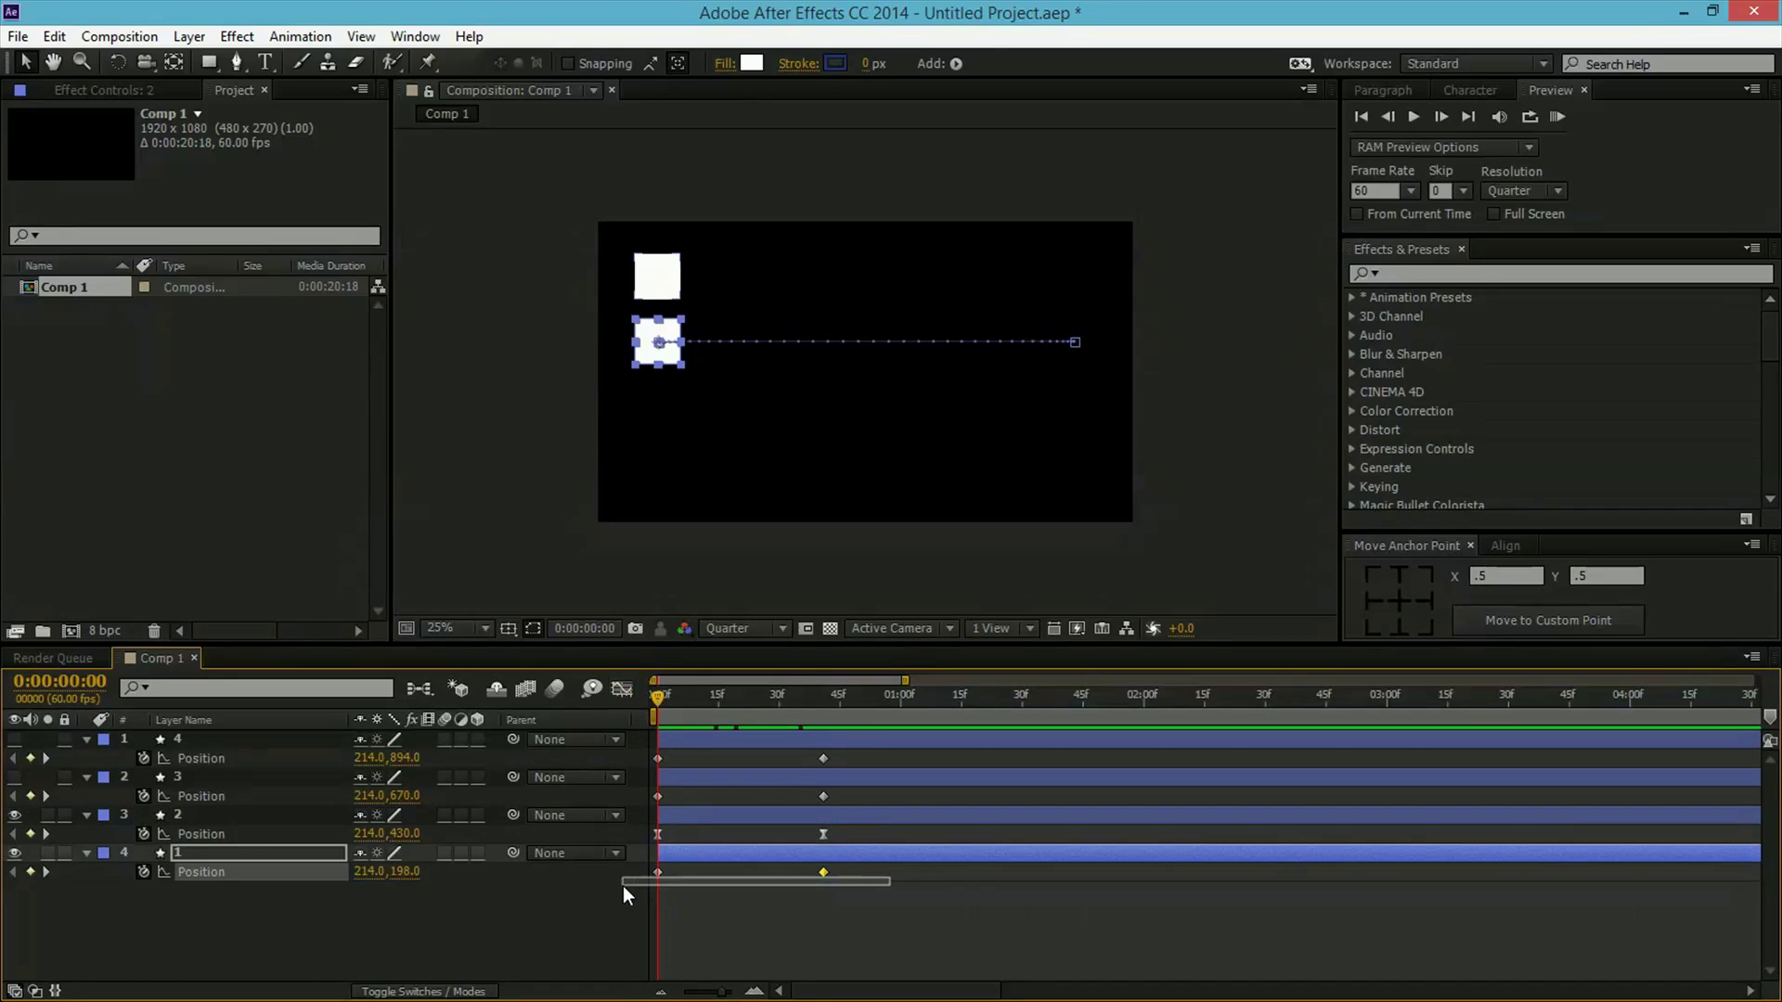
click(626, 700)
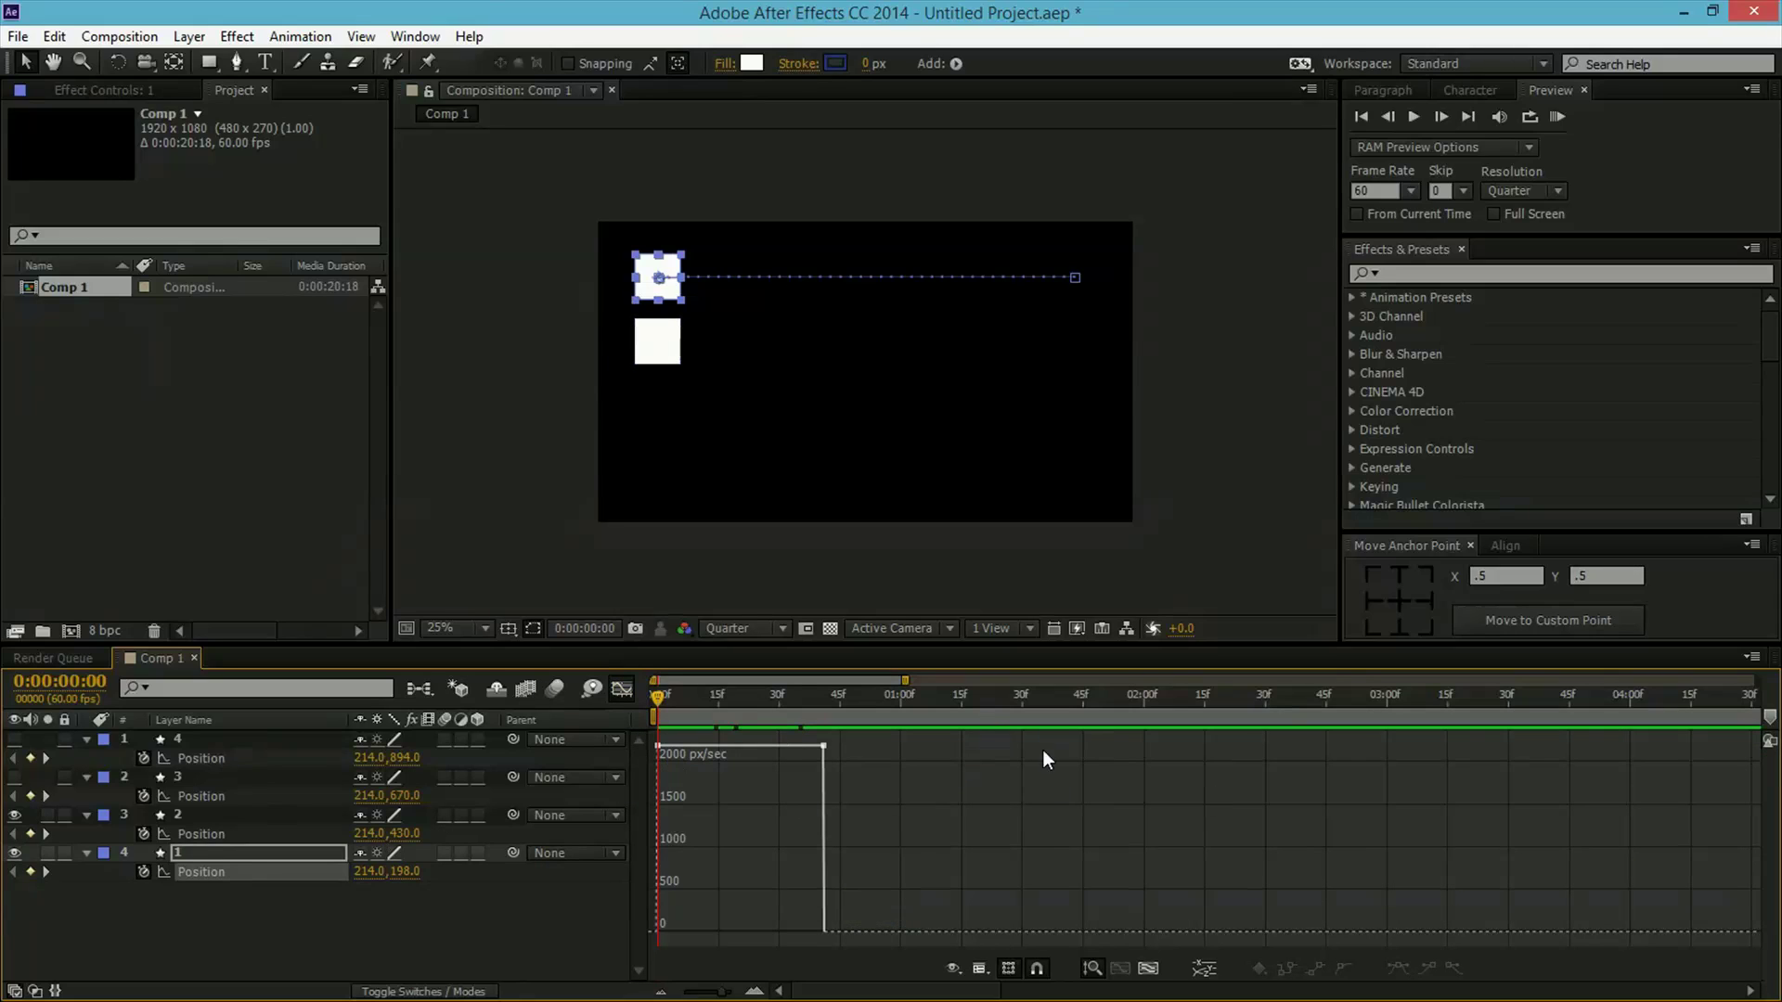
click(623, 688)
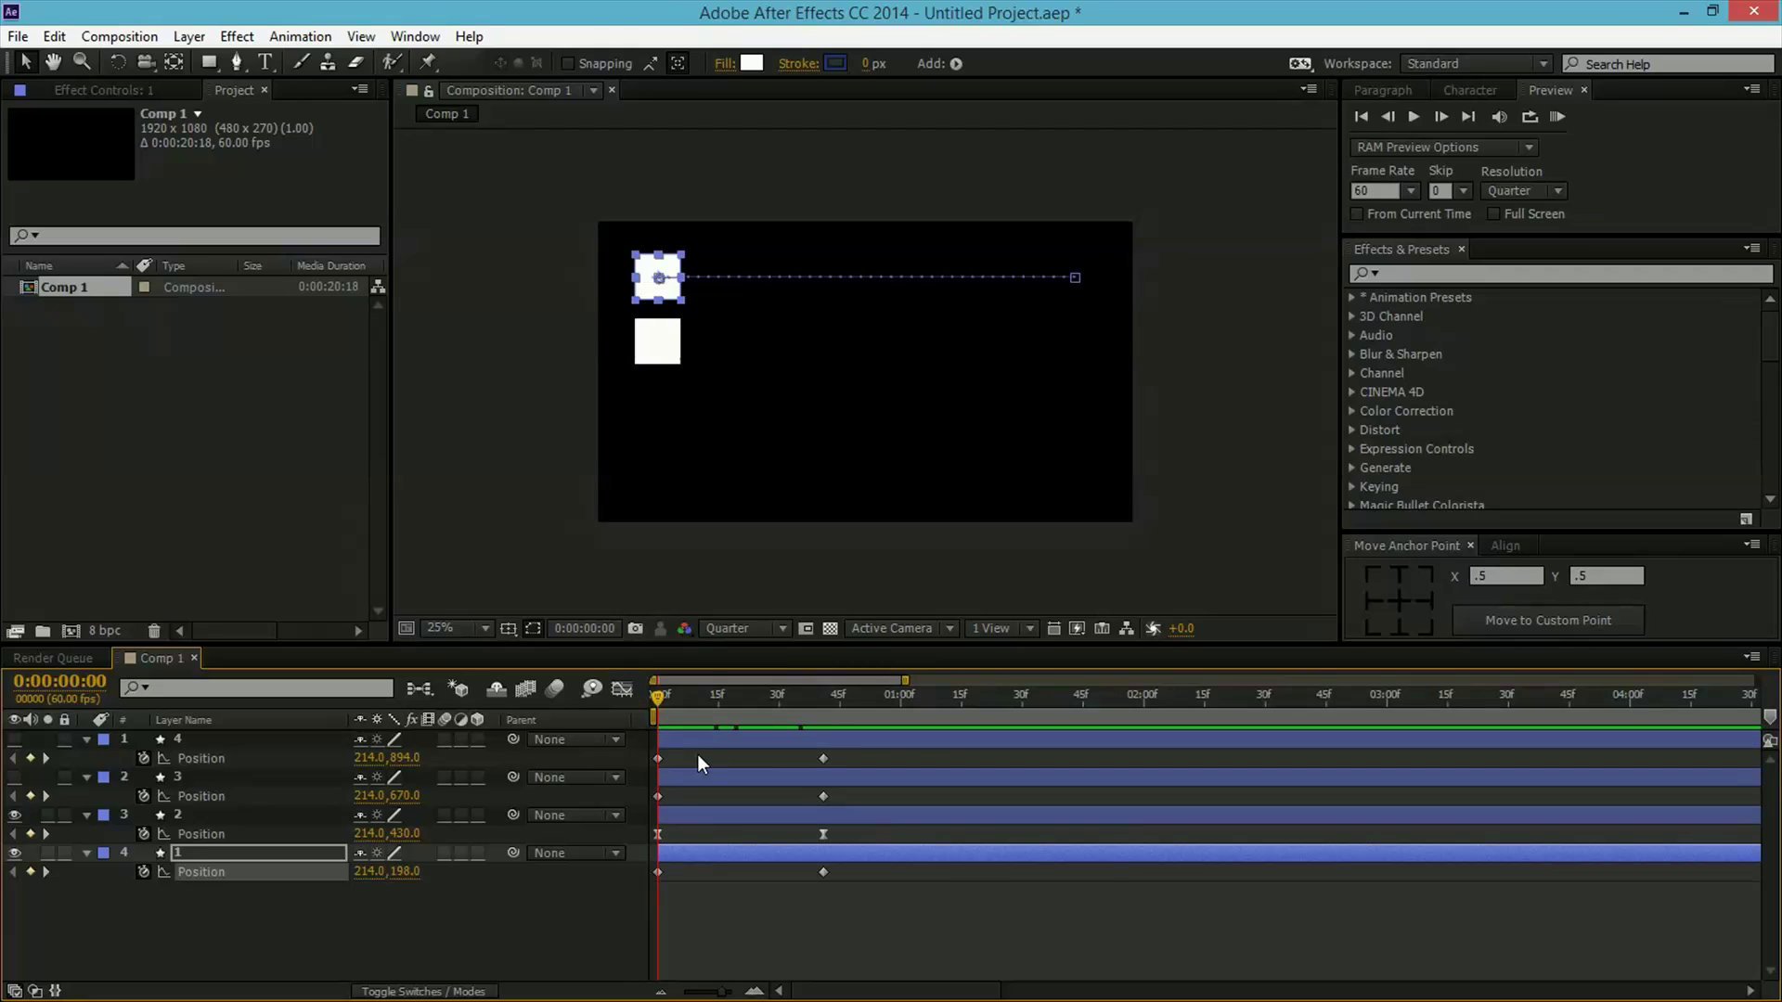
drag(660, 704, 824, 709)
drag(854, 807, 618, 799)
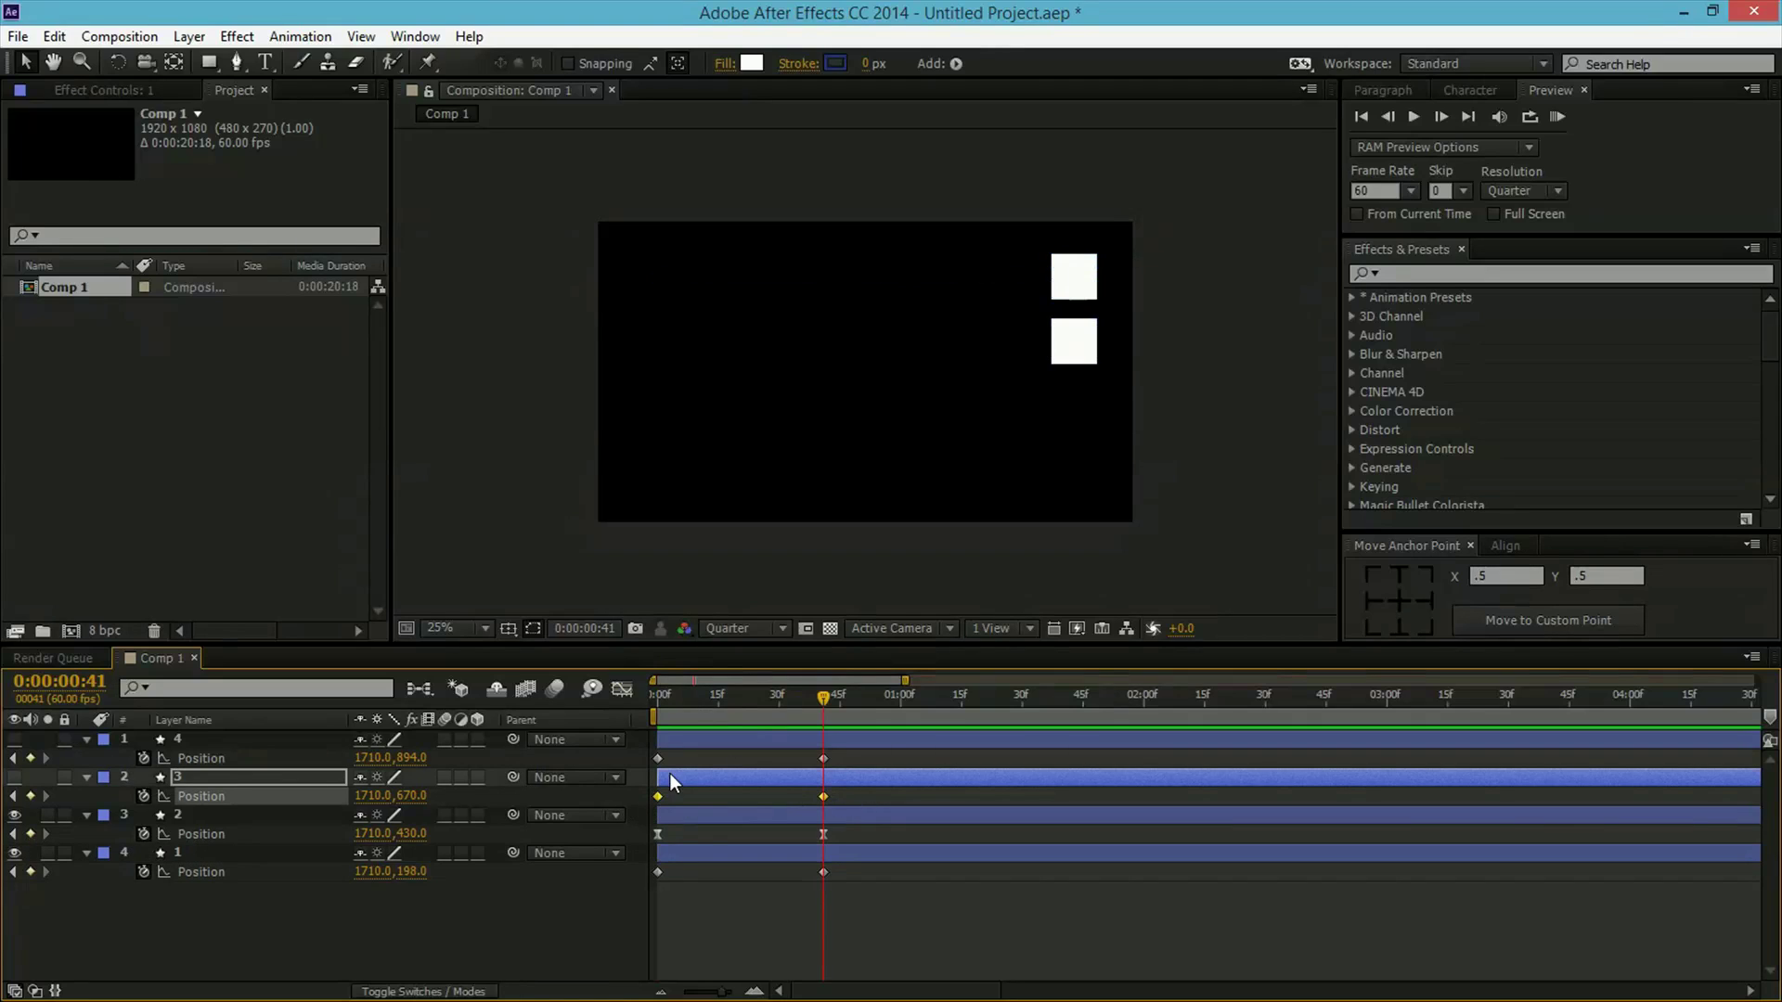
Easy Ease layer 3's keyframes with F9, show square 3, hide square 2, and preview its speed graph.
key(F9)
click(14, 777)
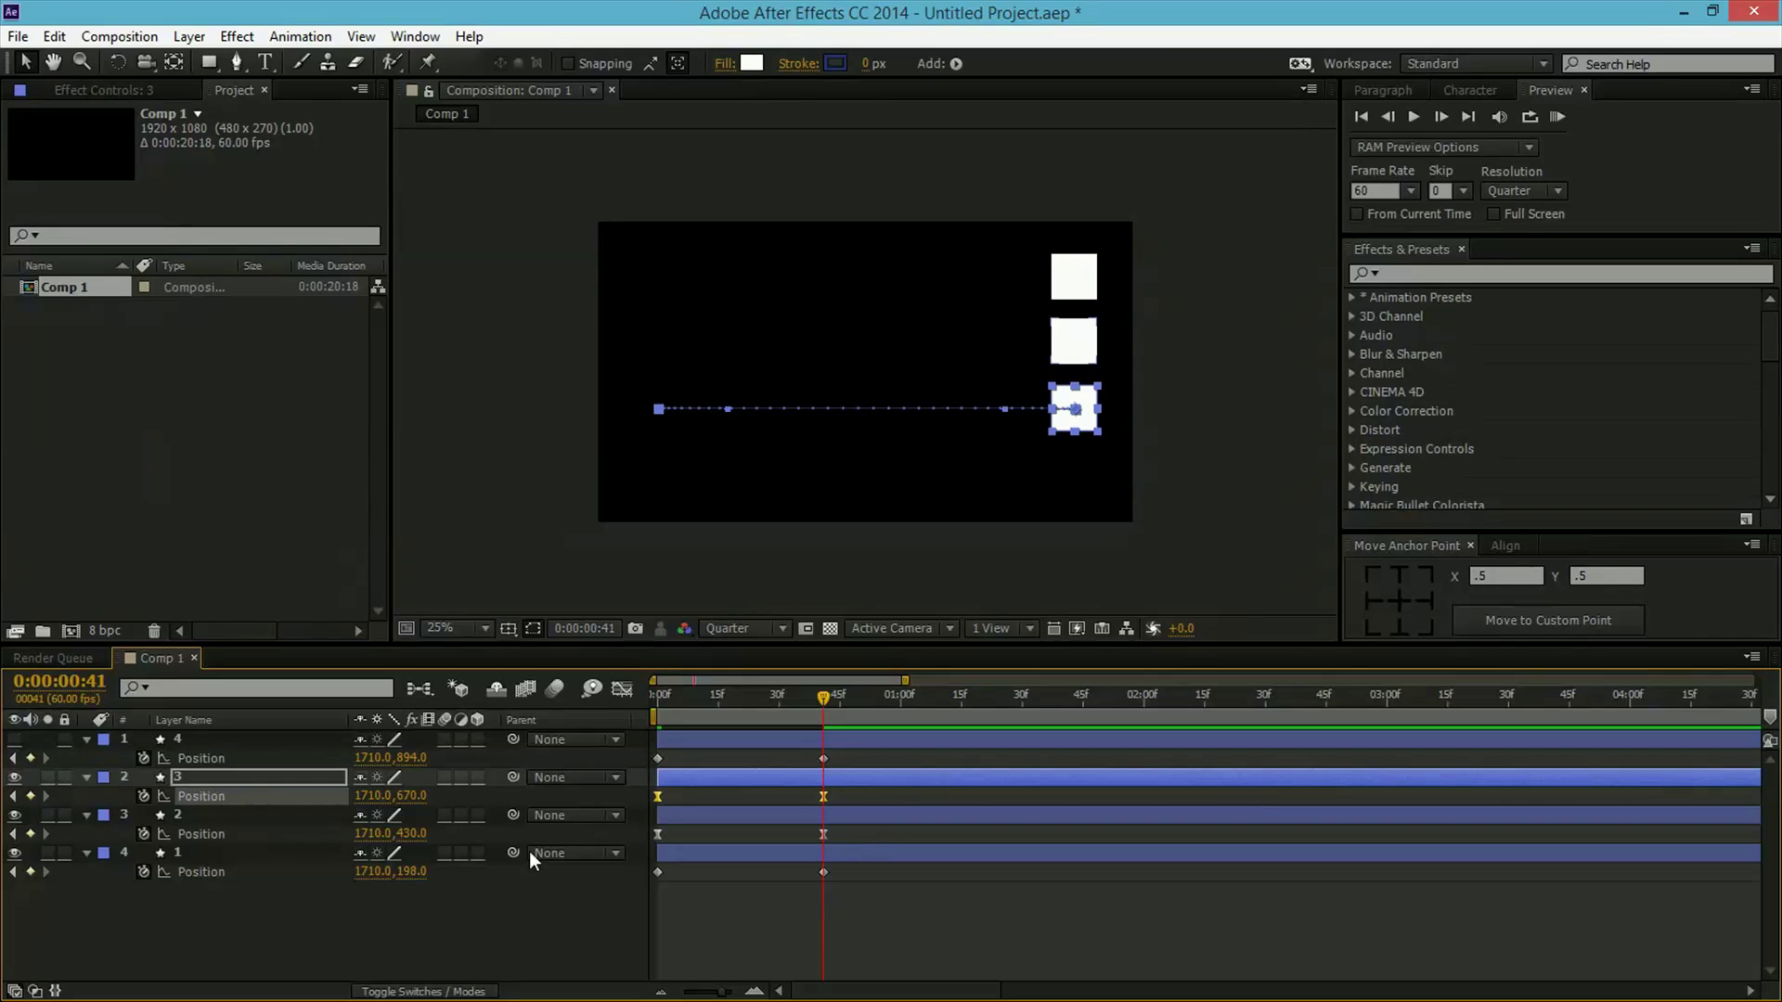
click(14, 814)
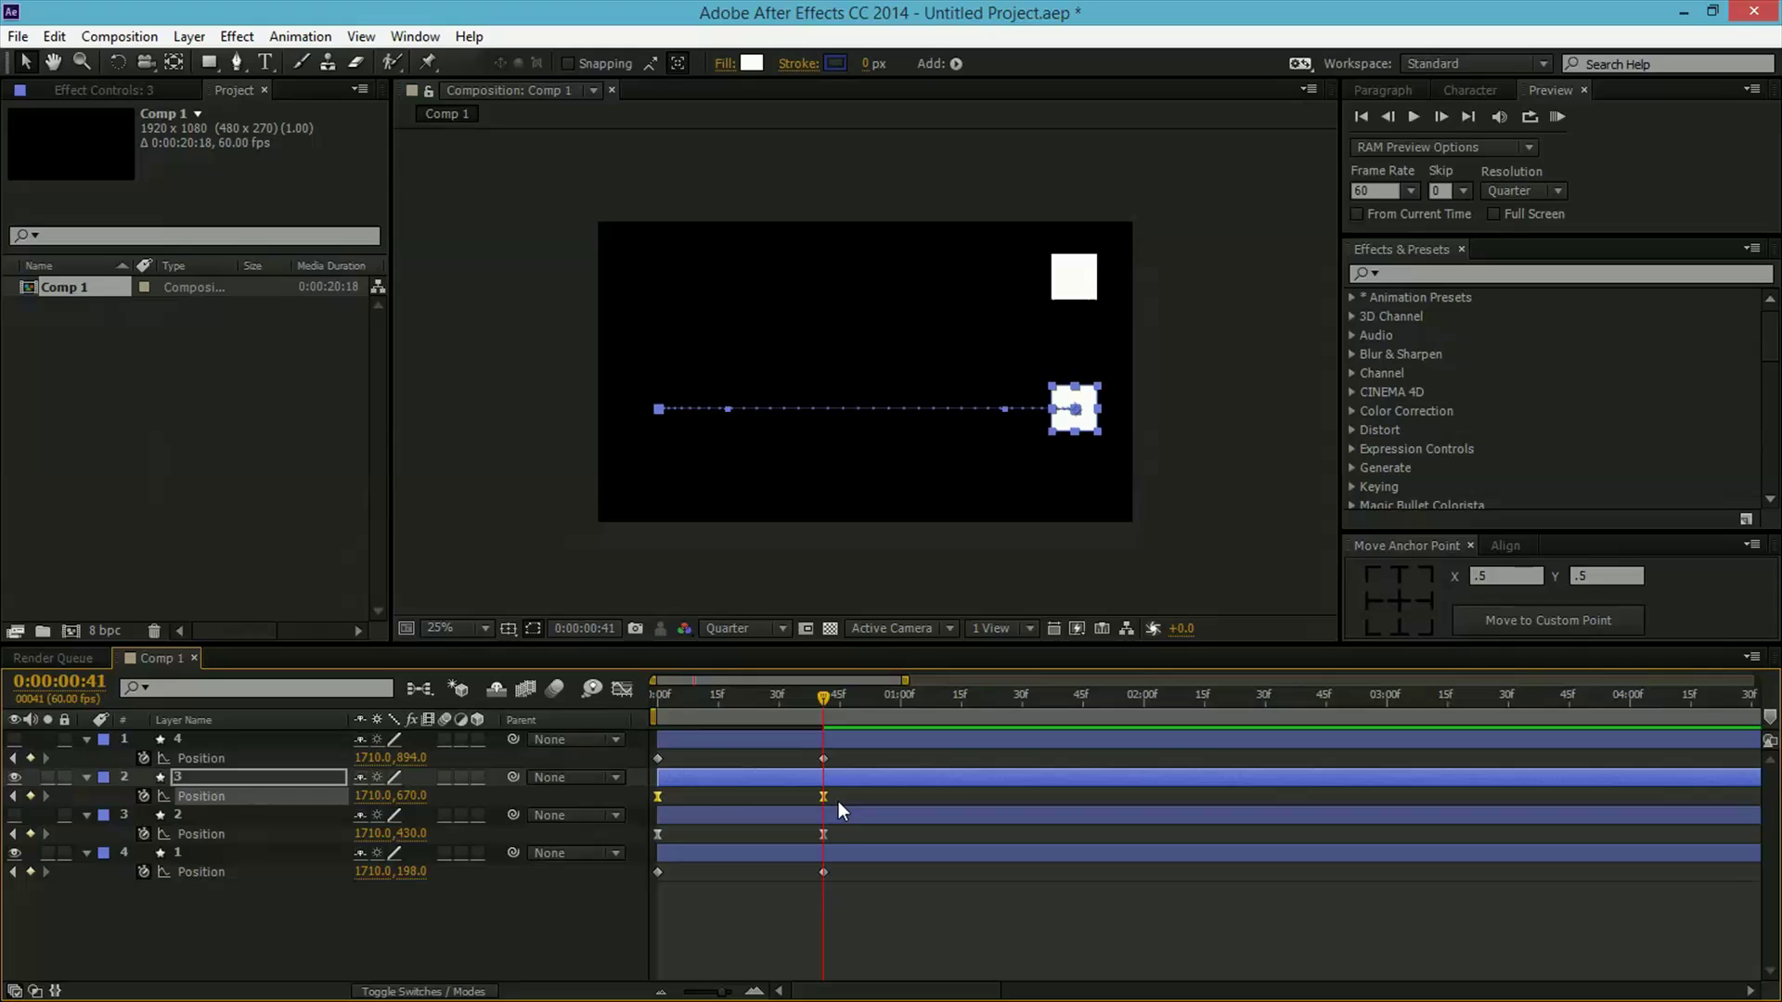
click(621, 690)
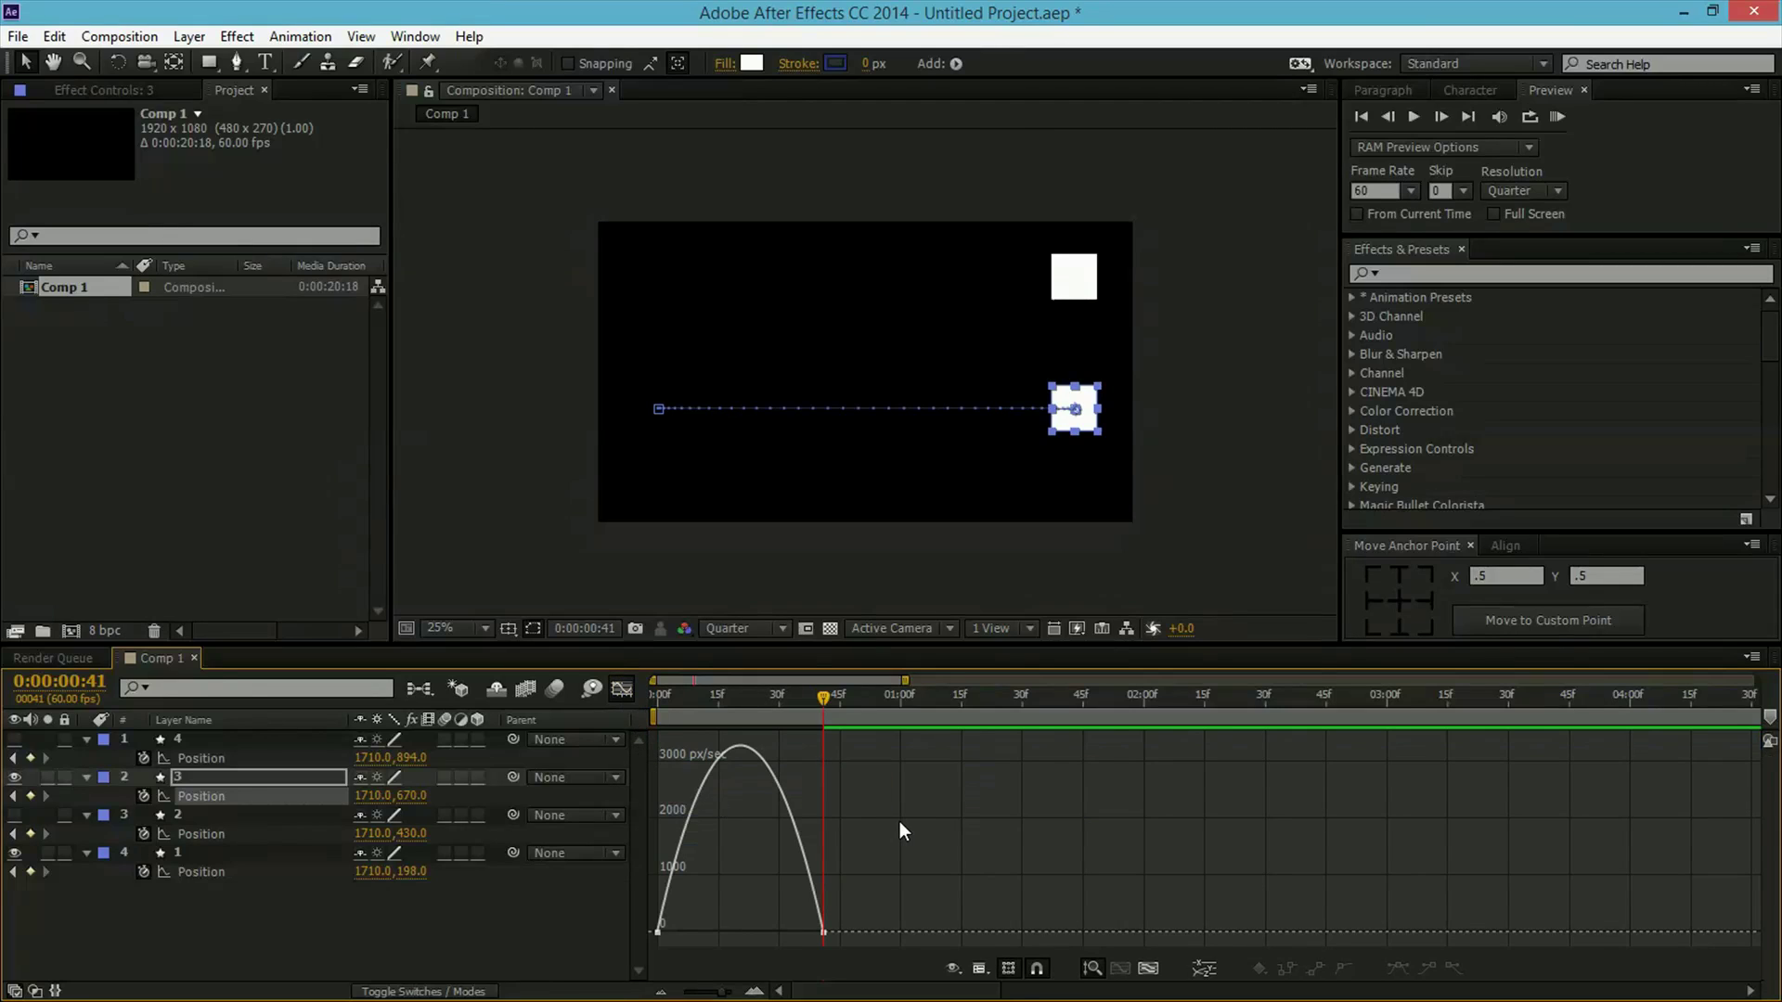
key(space)
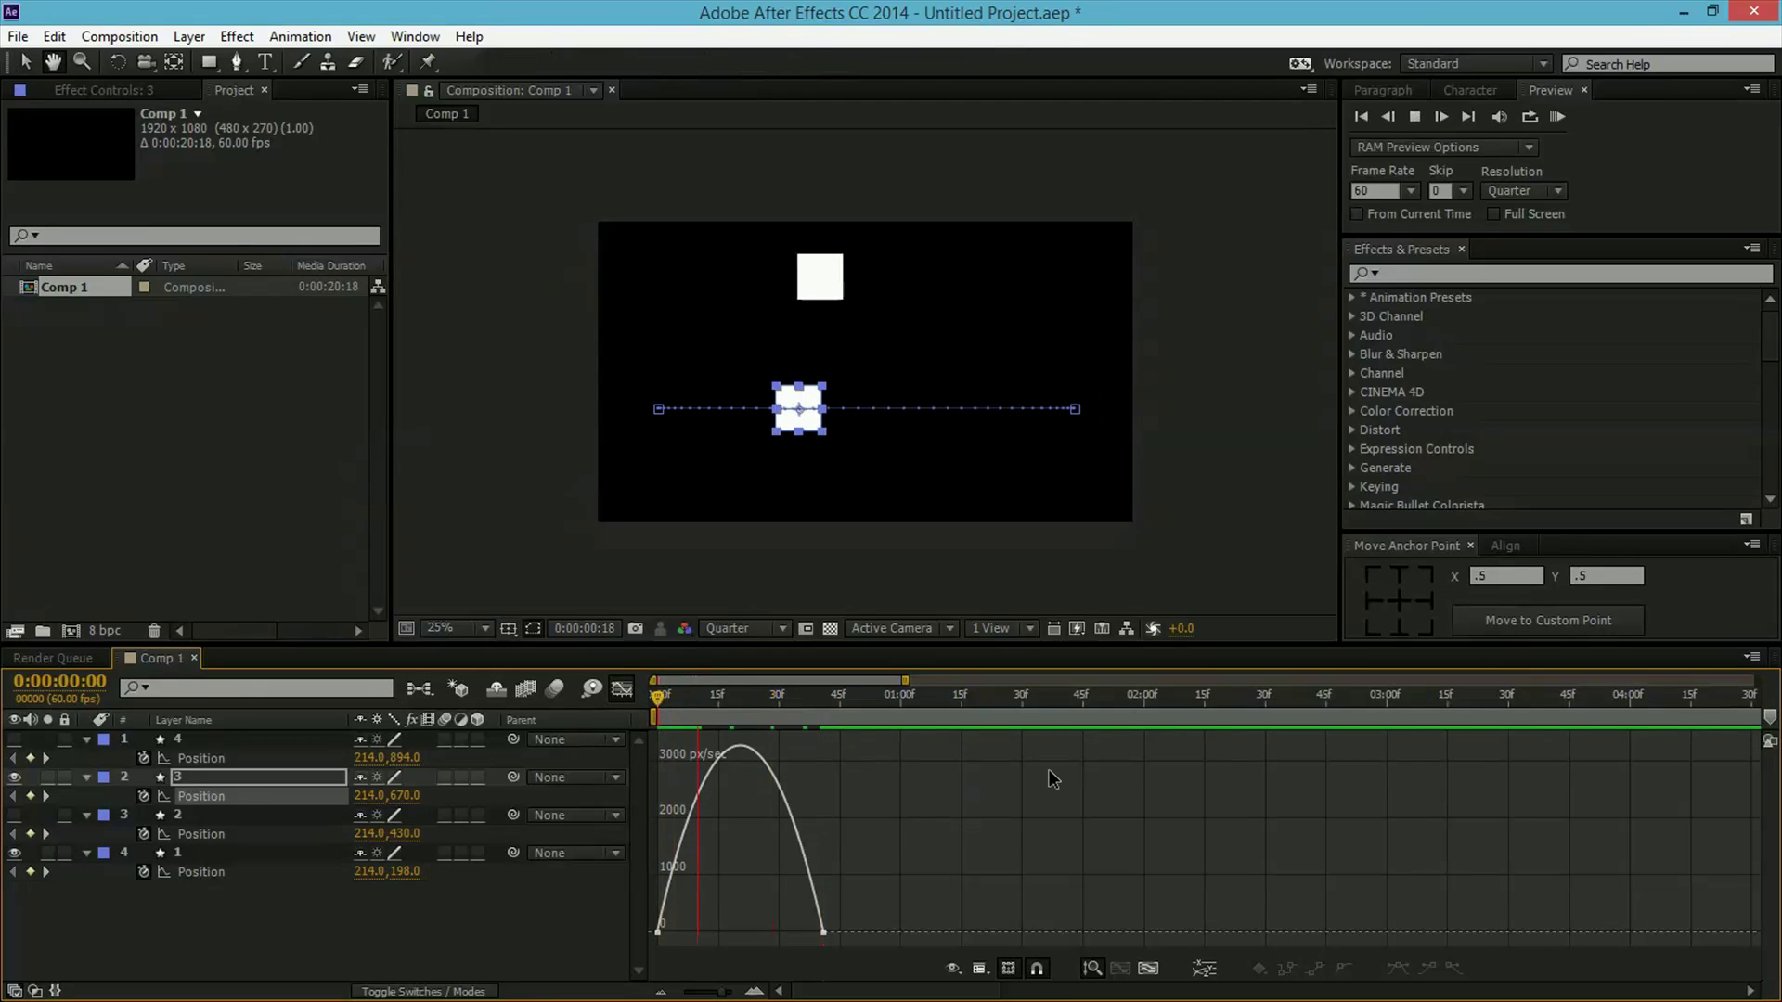
key(space)
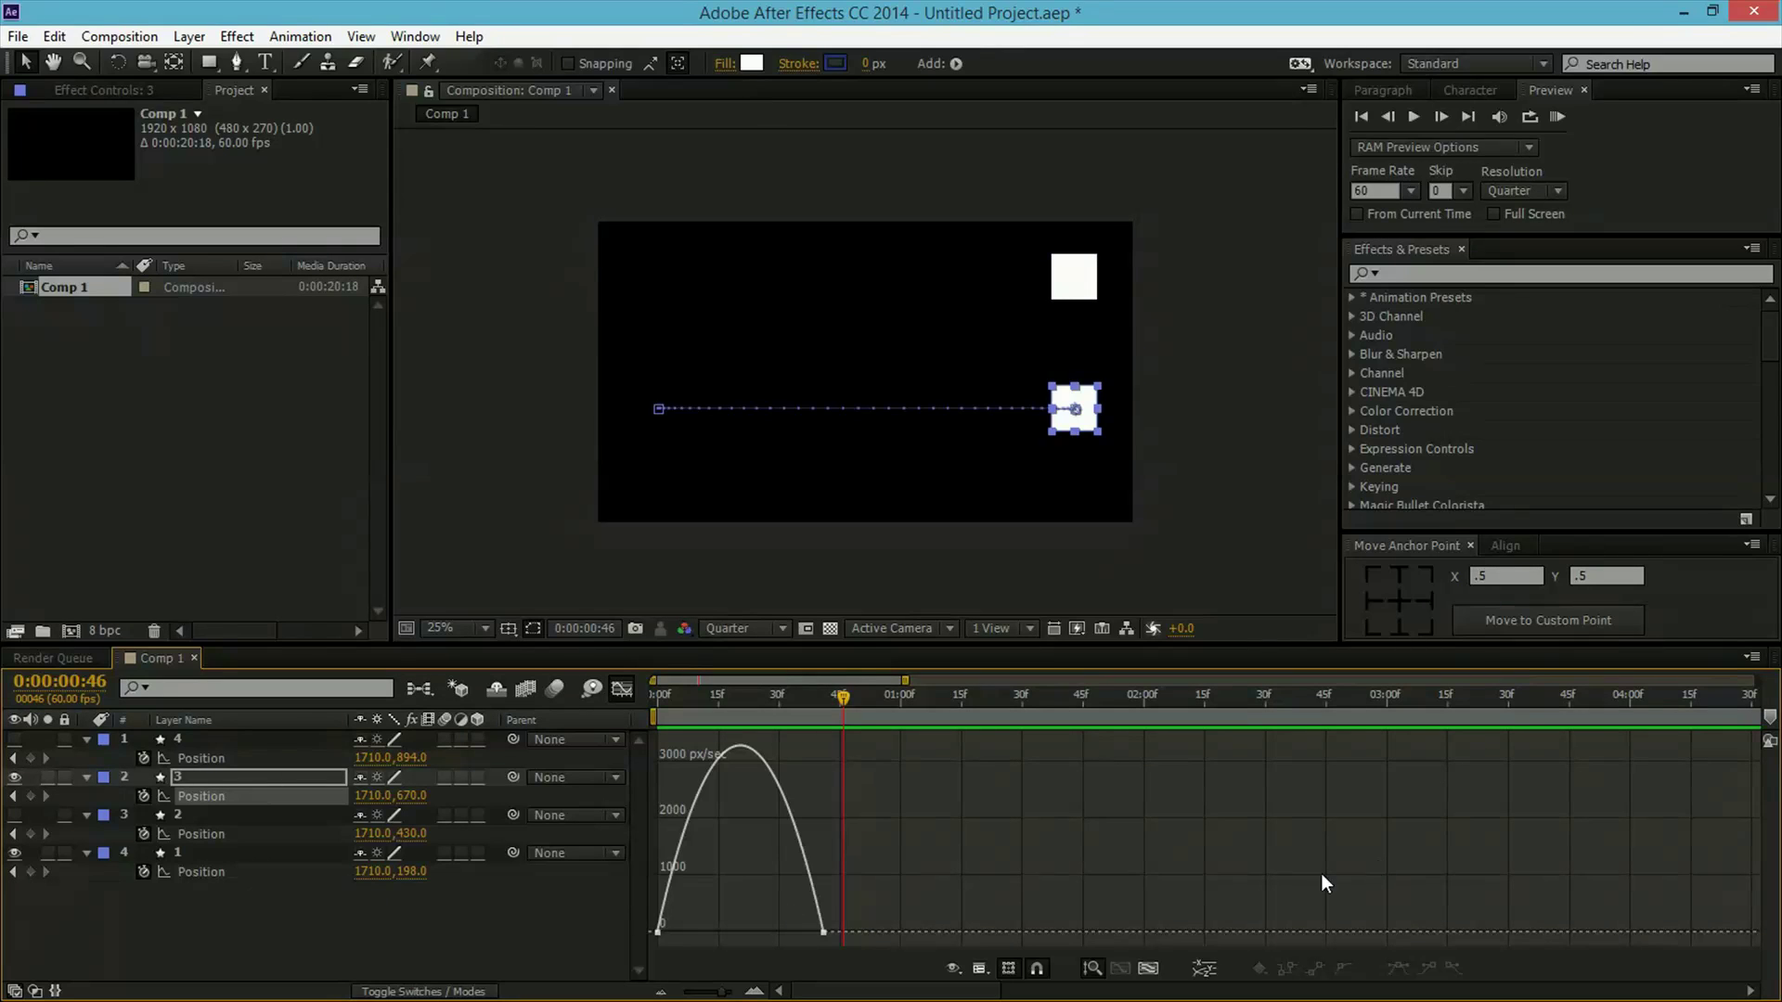
Drag layer 3's influence handles so speed spikes near 15000 px/sec and tapers to 0 by frame 41.
click(657, 932)
click(695, 919)
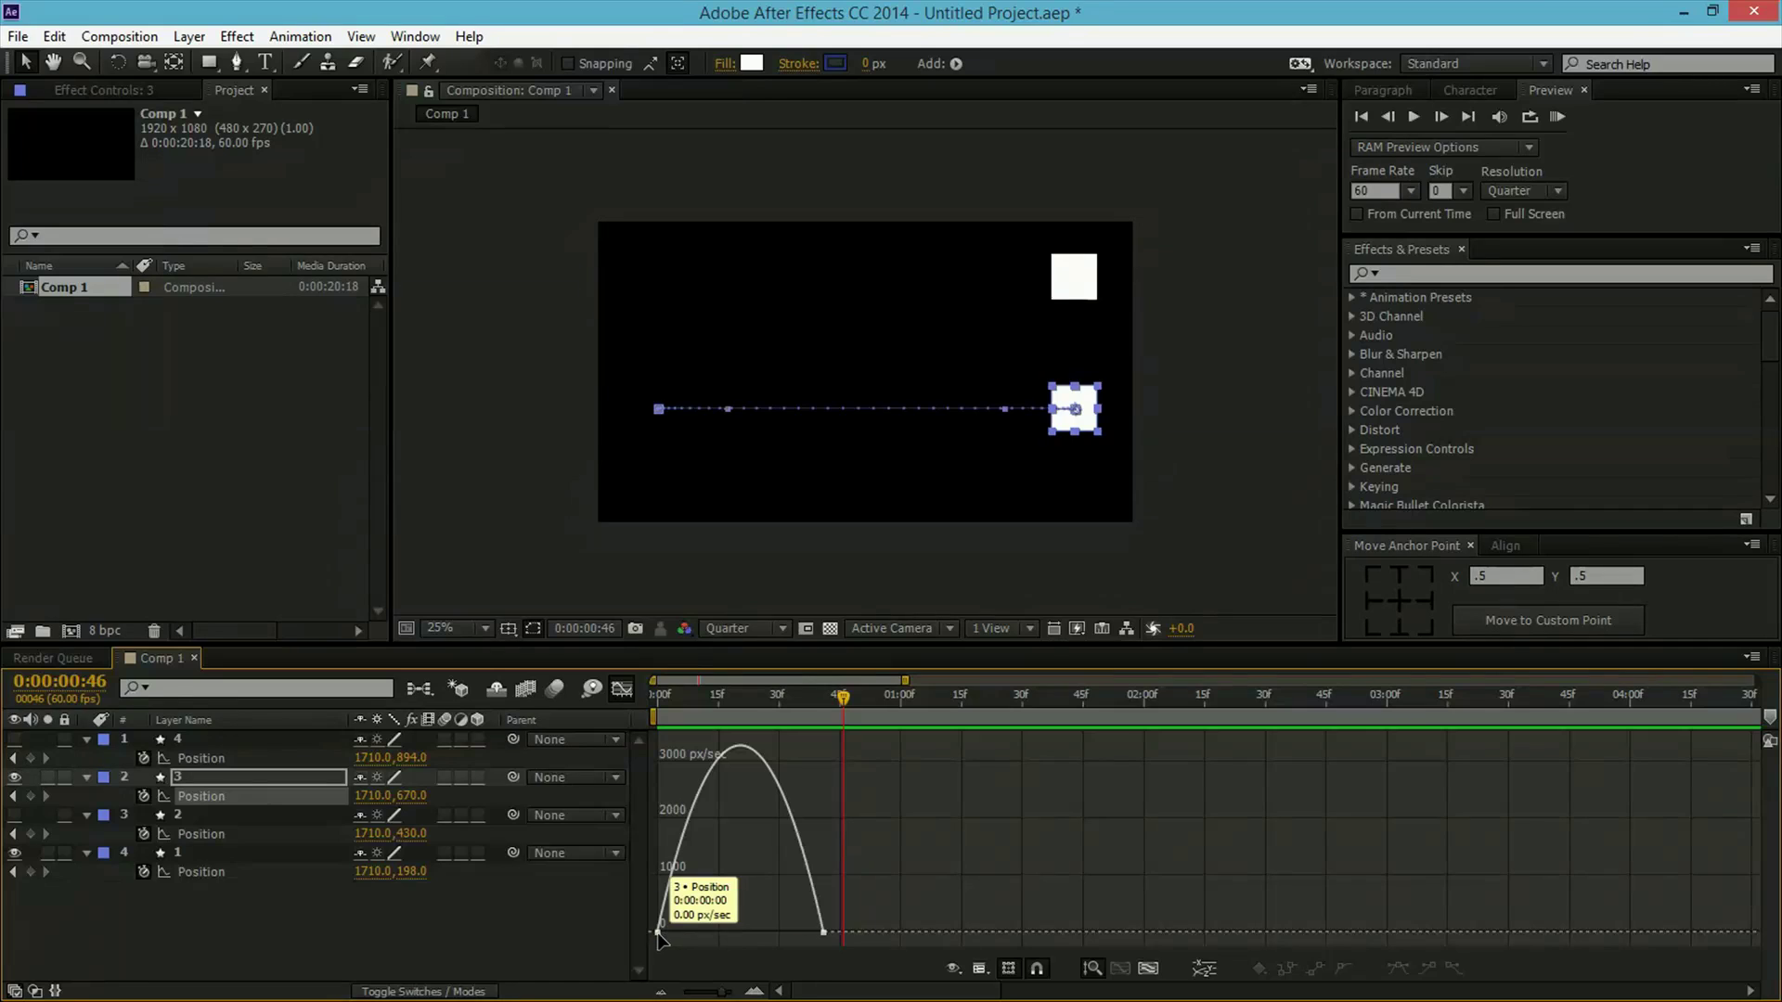
click(743, 931)
mouse_move(795, 931)
mouse_down()
mouse_move(754, 928)
mouse_move(795, 931)
mouse_up()
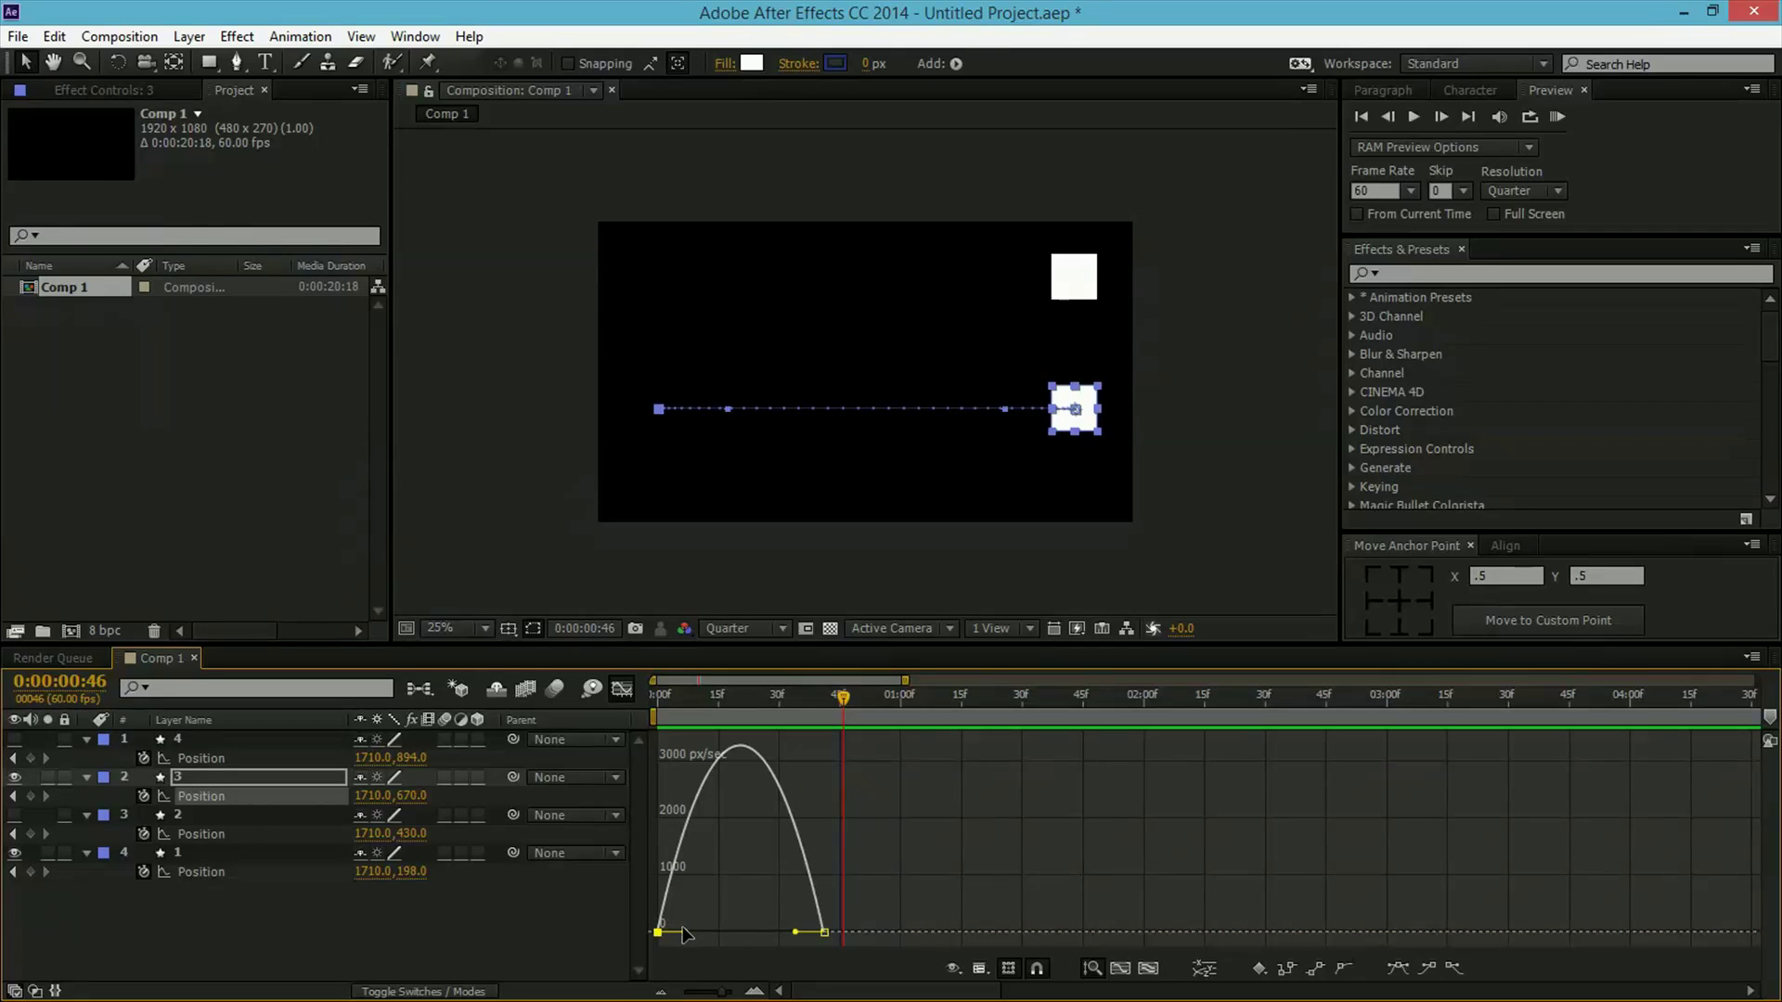
drag(685, 933, 659, 931)
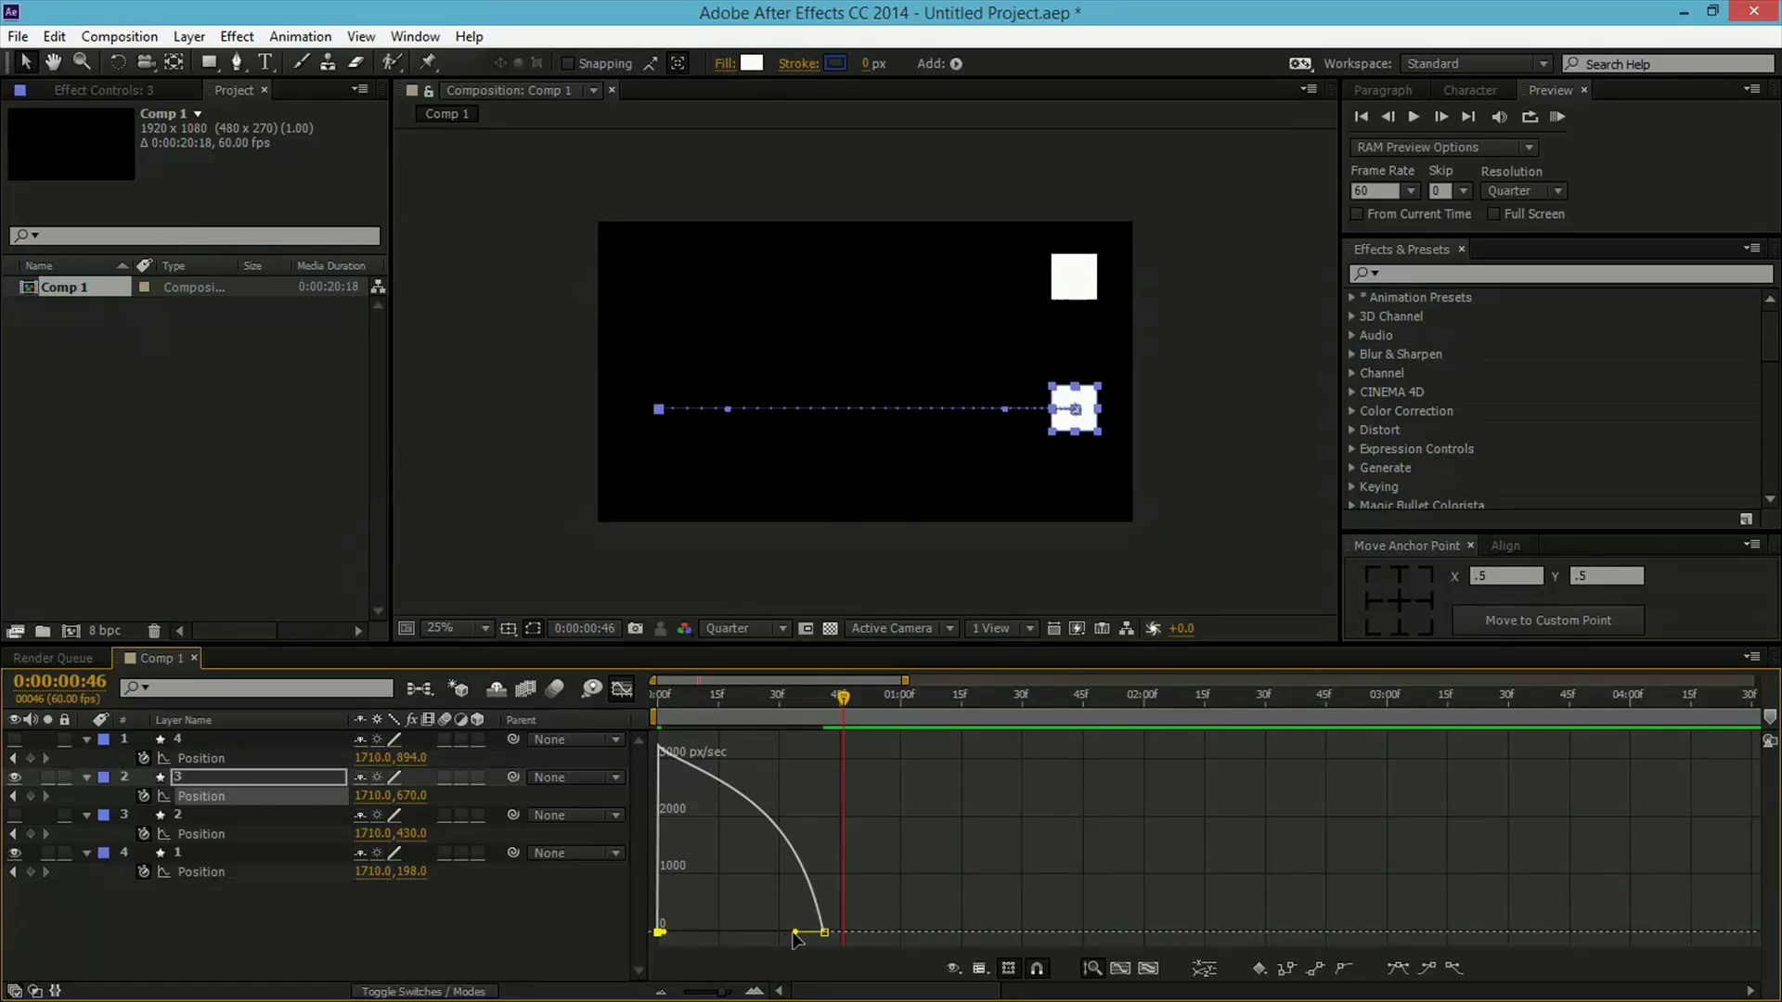
drag(794, 931, 744, 931)
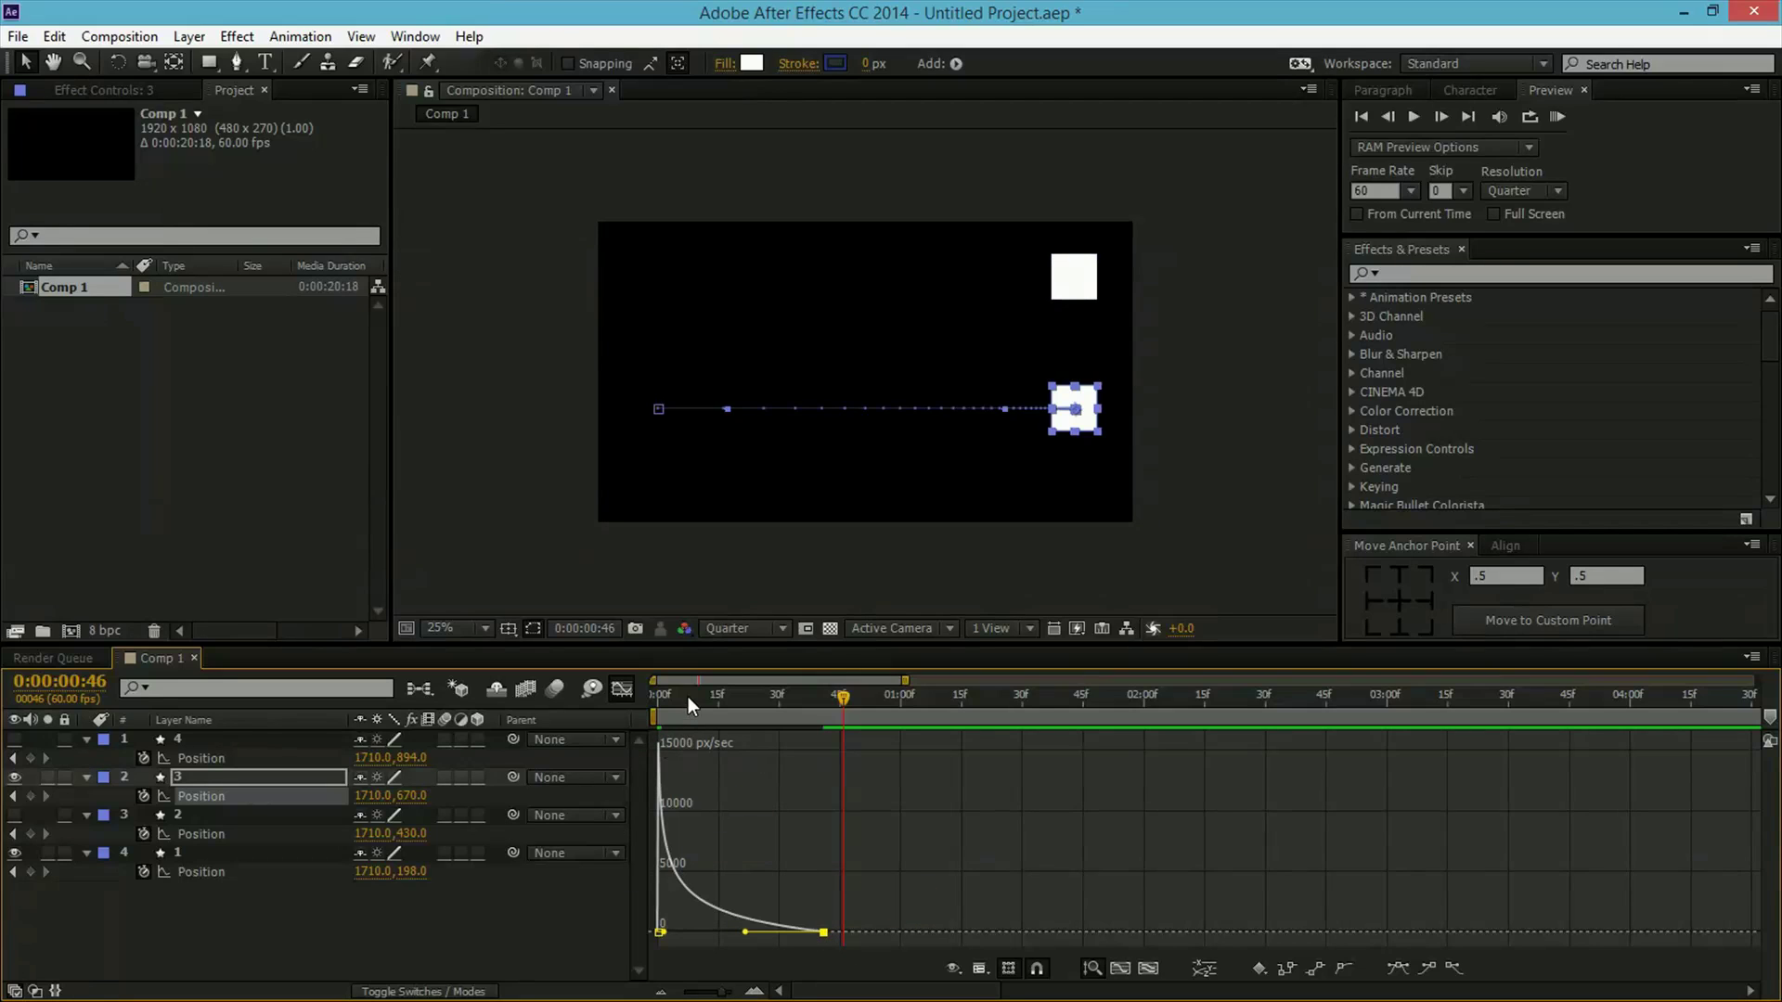
drag(688, 696, 626, 704)
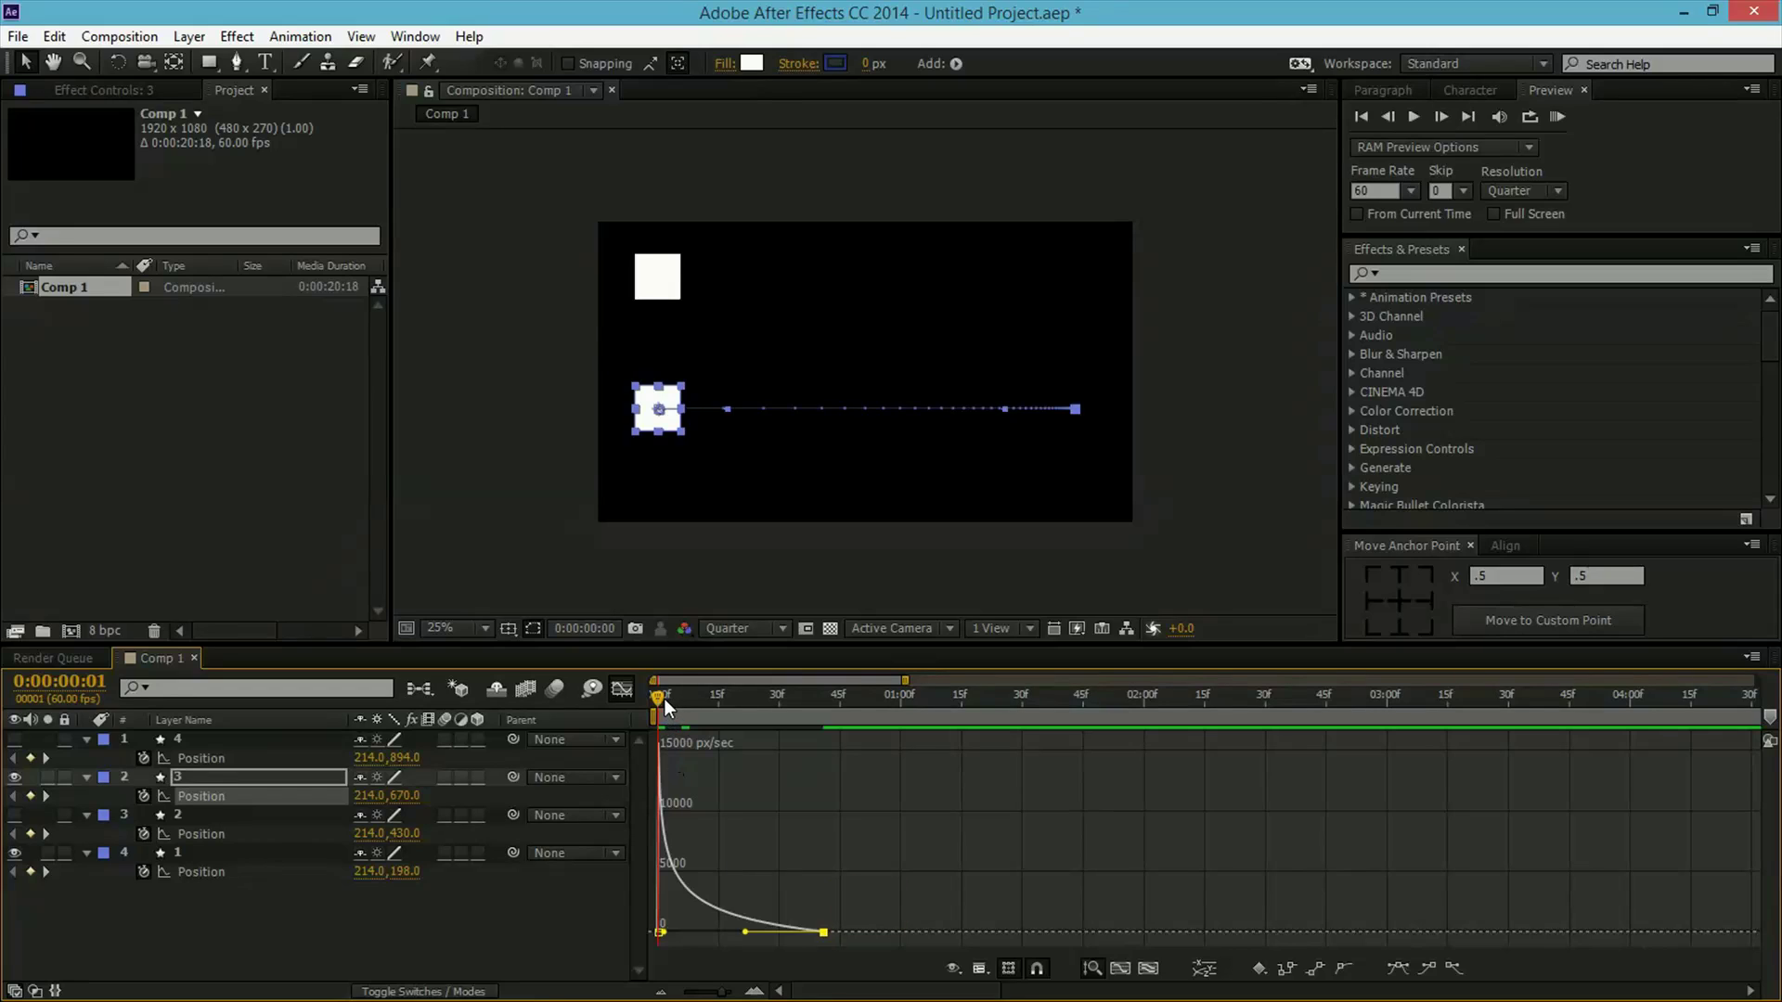
Preview the new motion, return to frame 0, switch back to layer bars, and replay the preview.
drag(665, 699, 592, 727)
click(887, 817)
key(space)
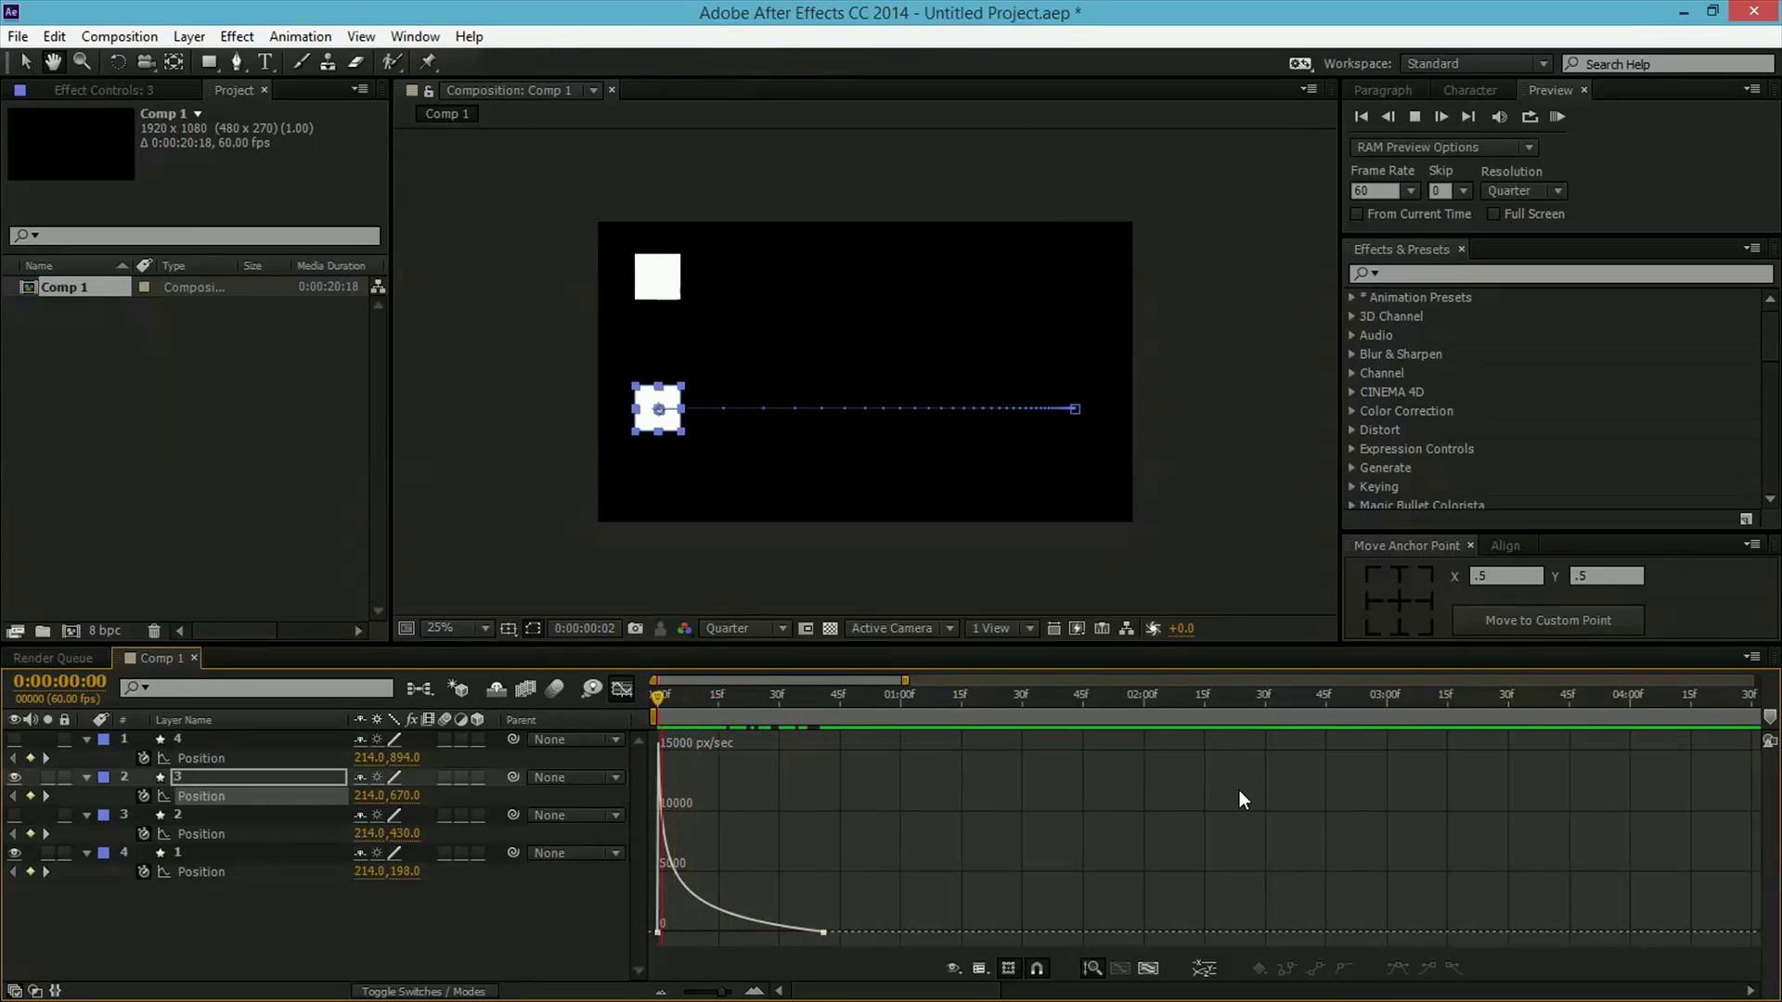
key(space)
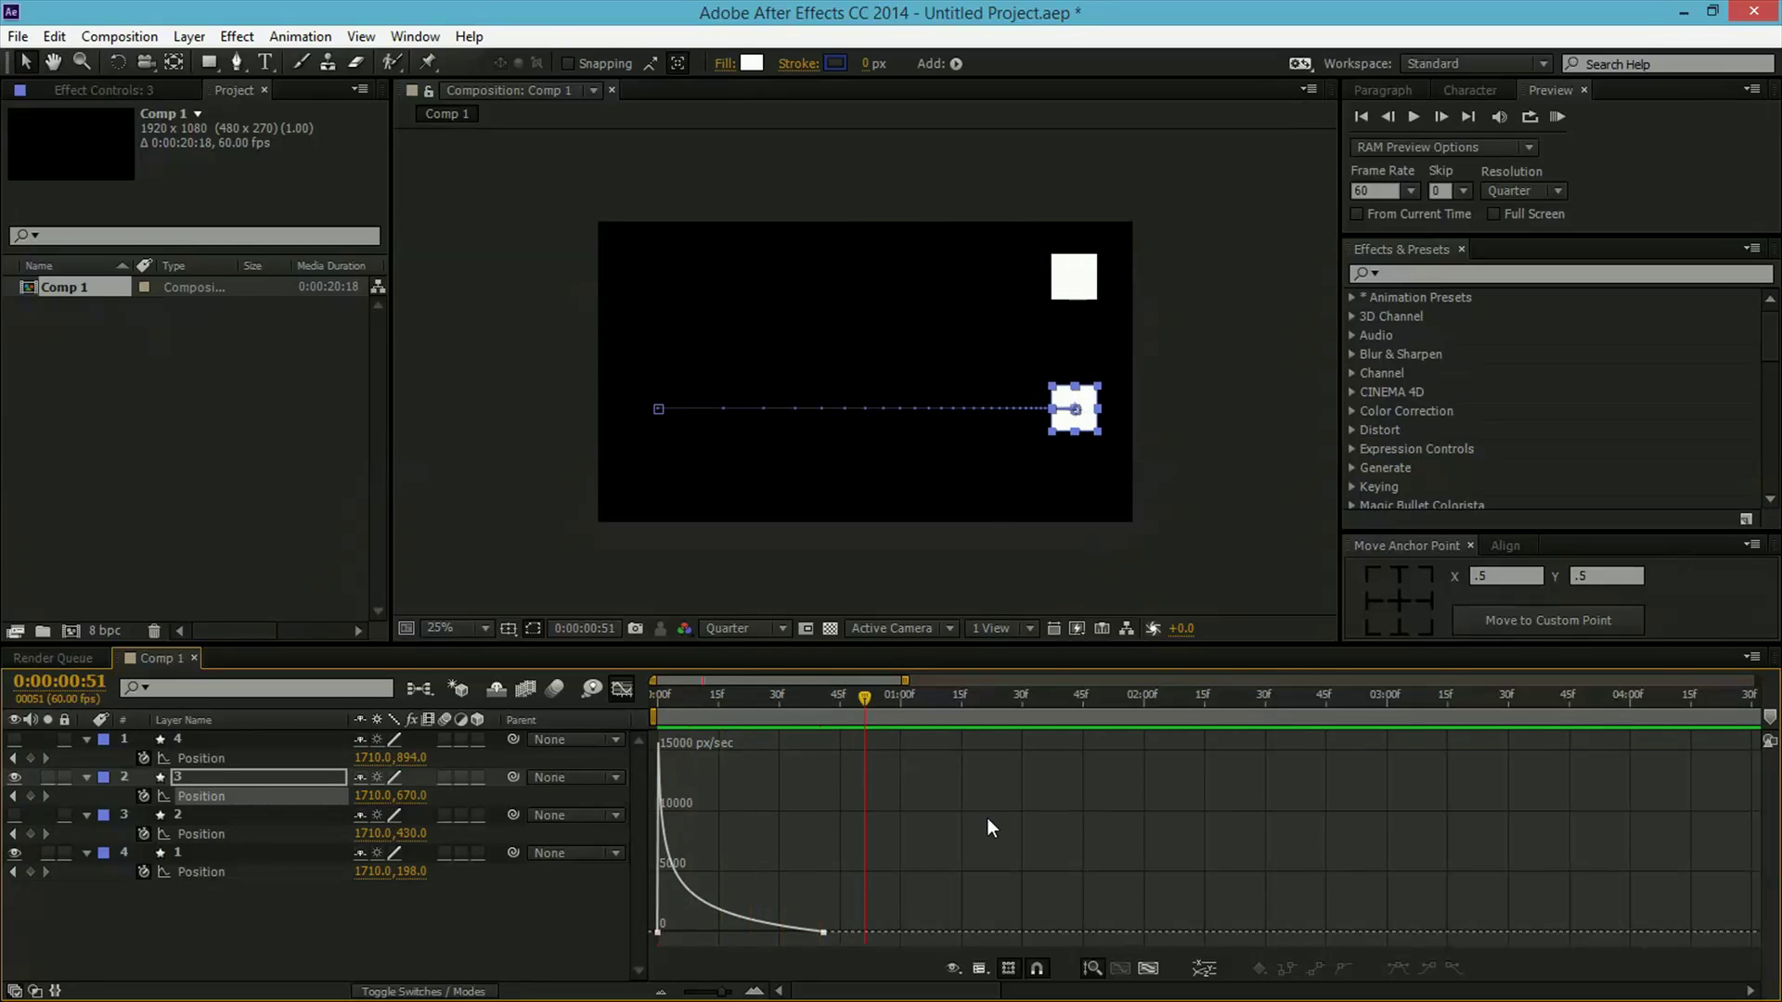
drag(874, 706, 636, 694)
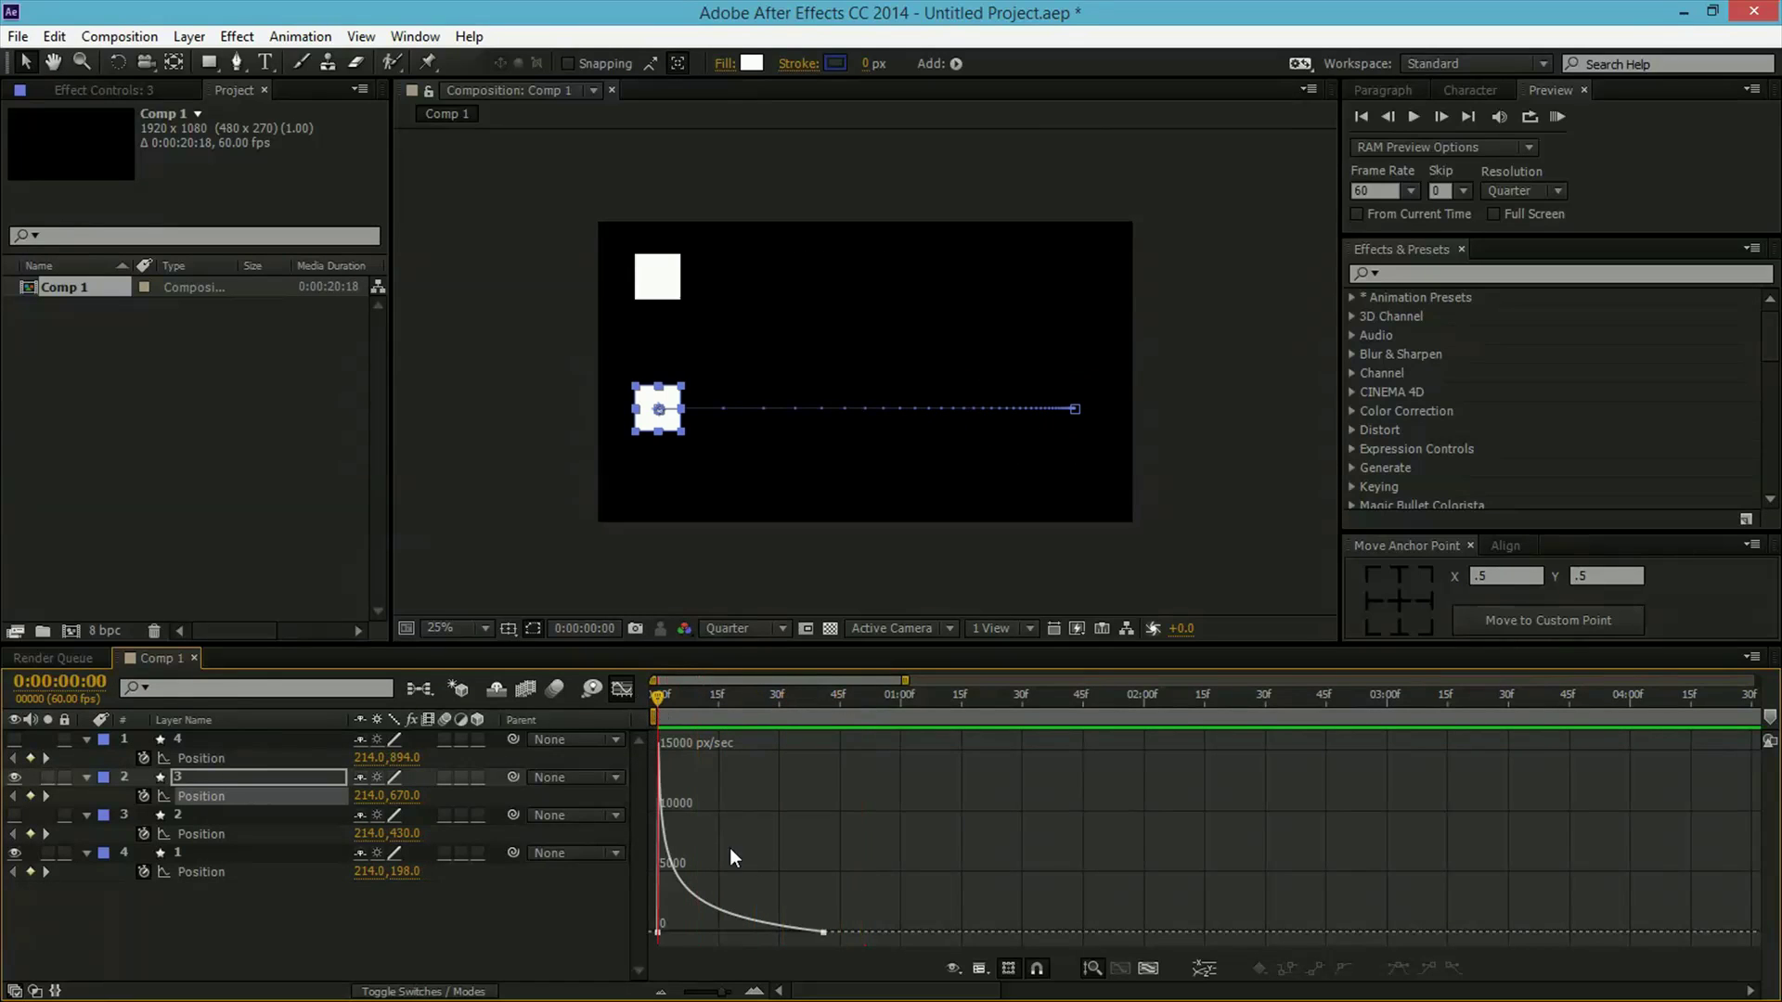
click(622, 691)
key(space)
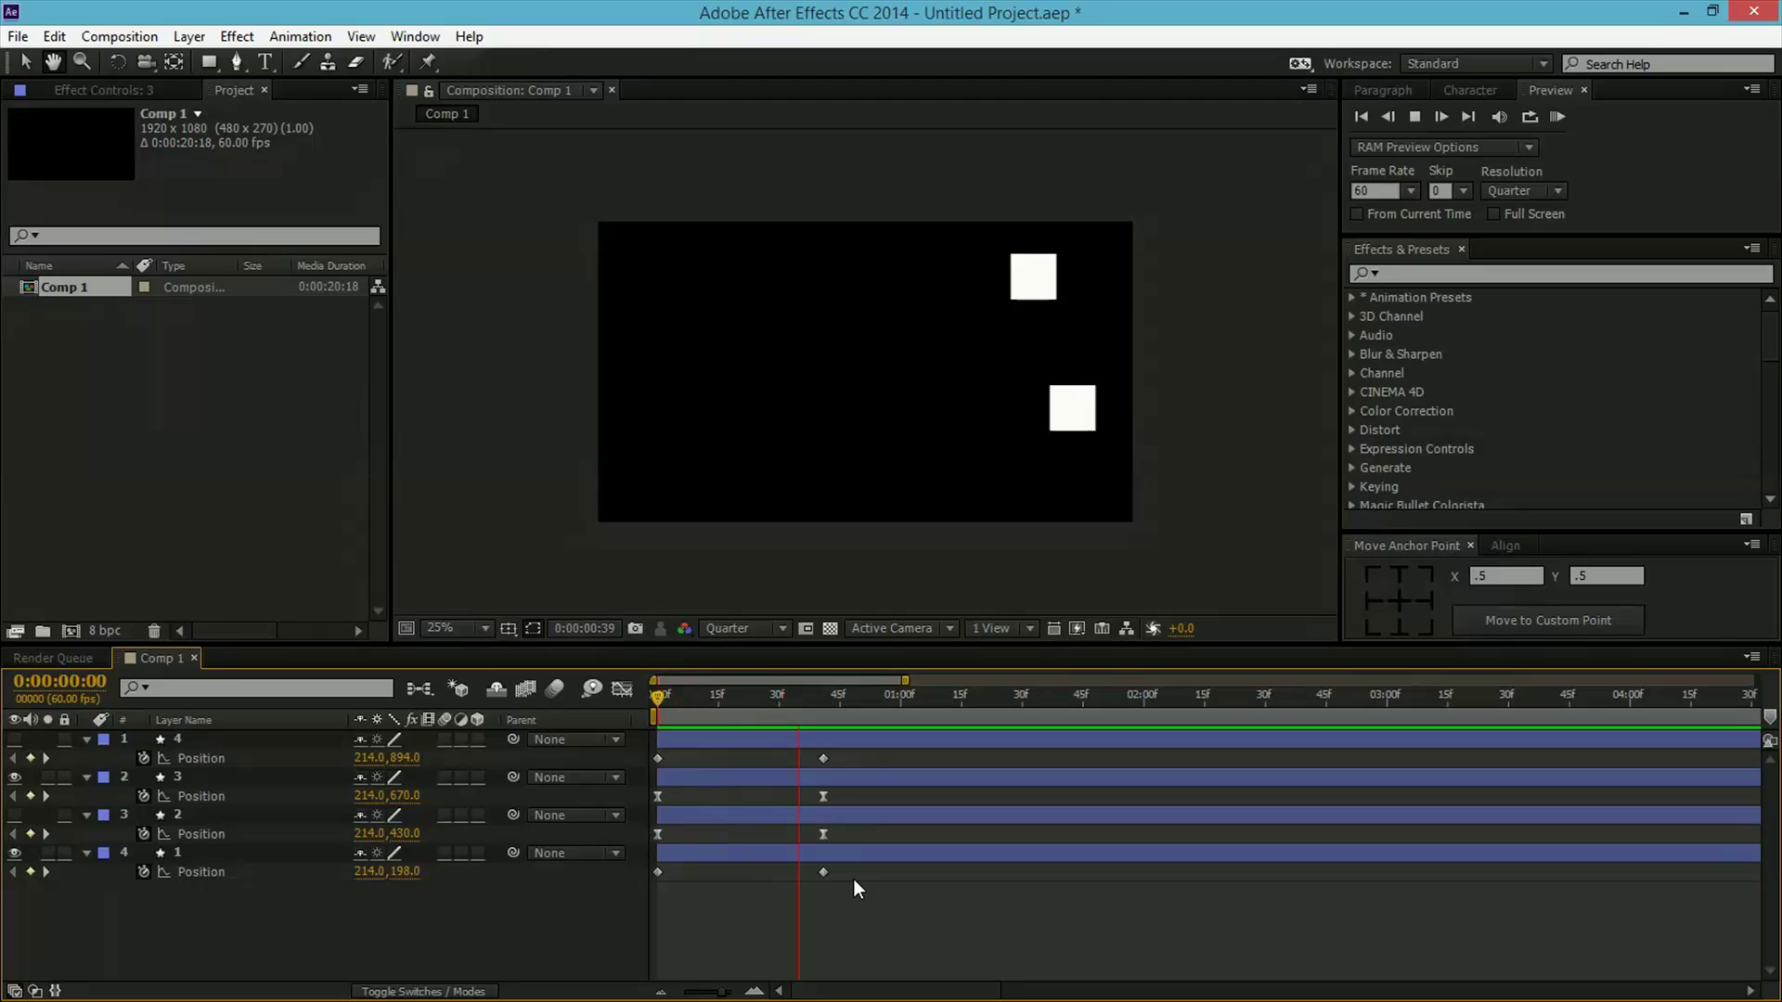
Easy Ease square 4's two Position keyframes and display its speed graph fitted to view.
key(space)
key(space)
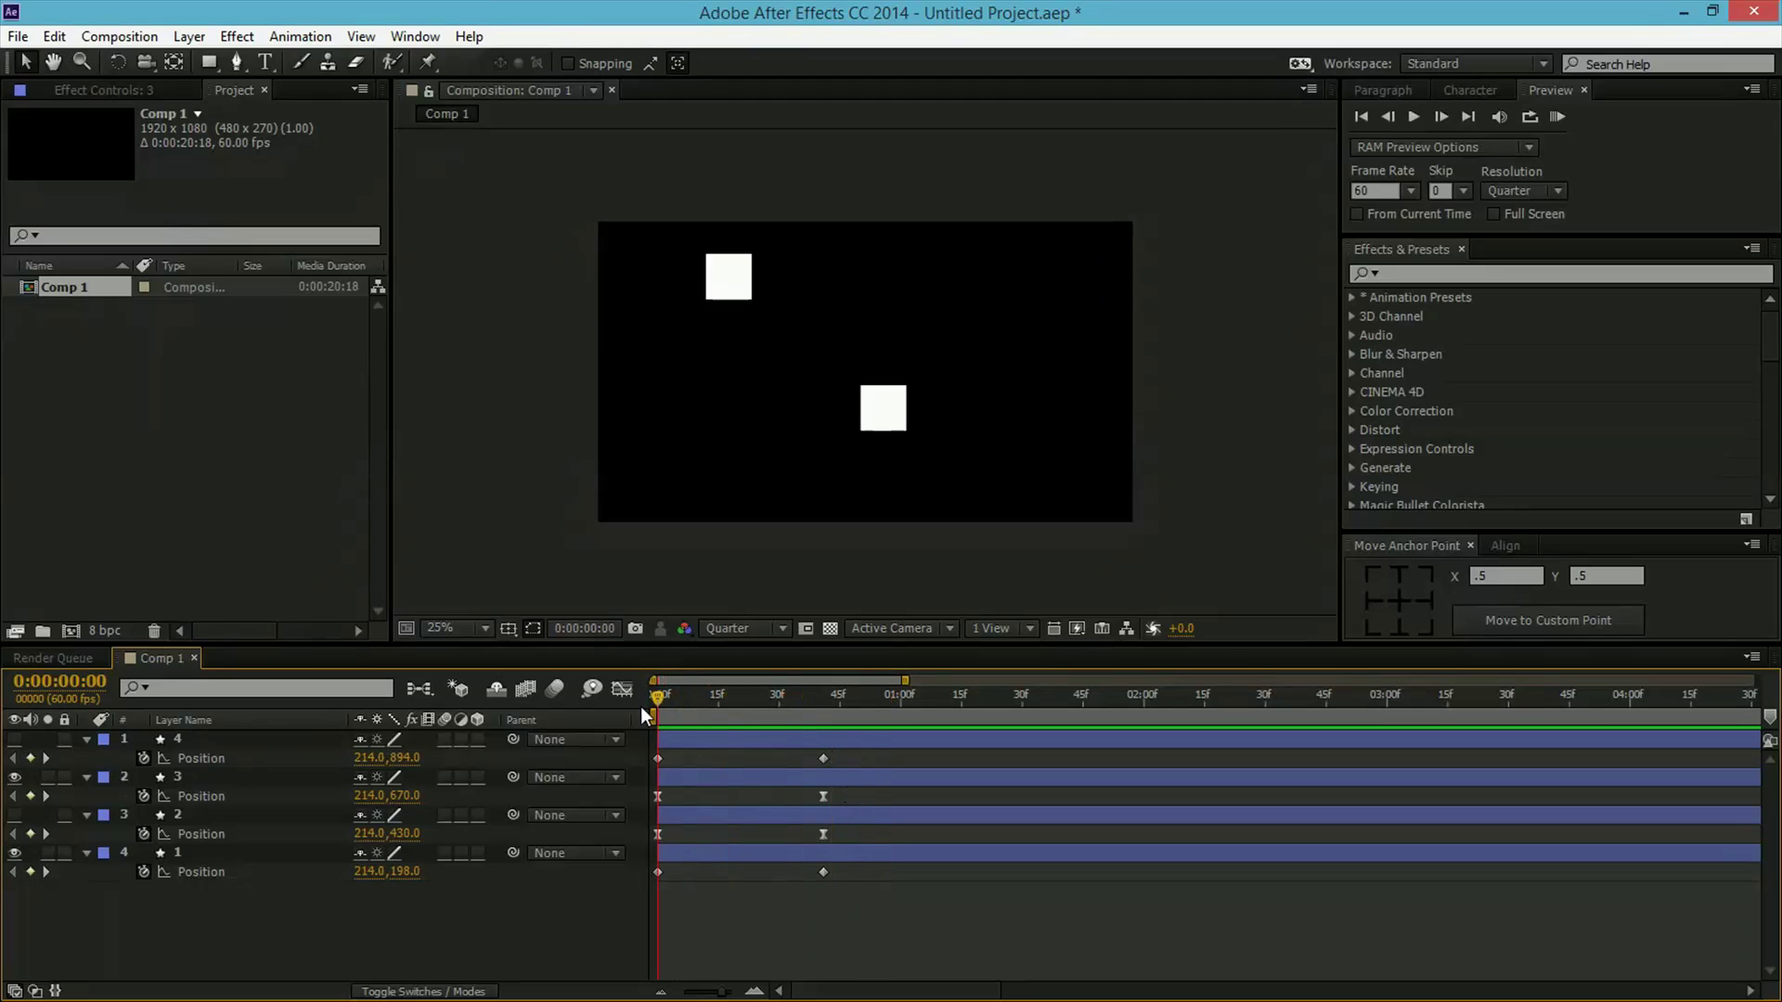
key(space)
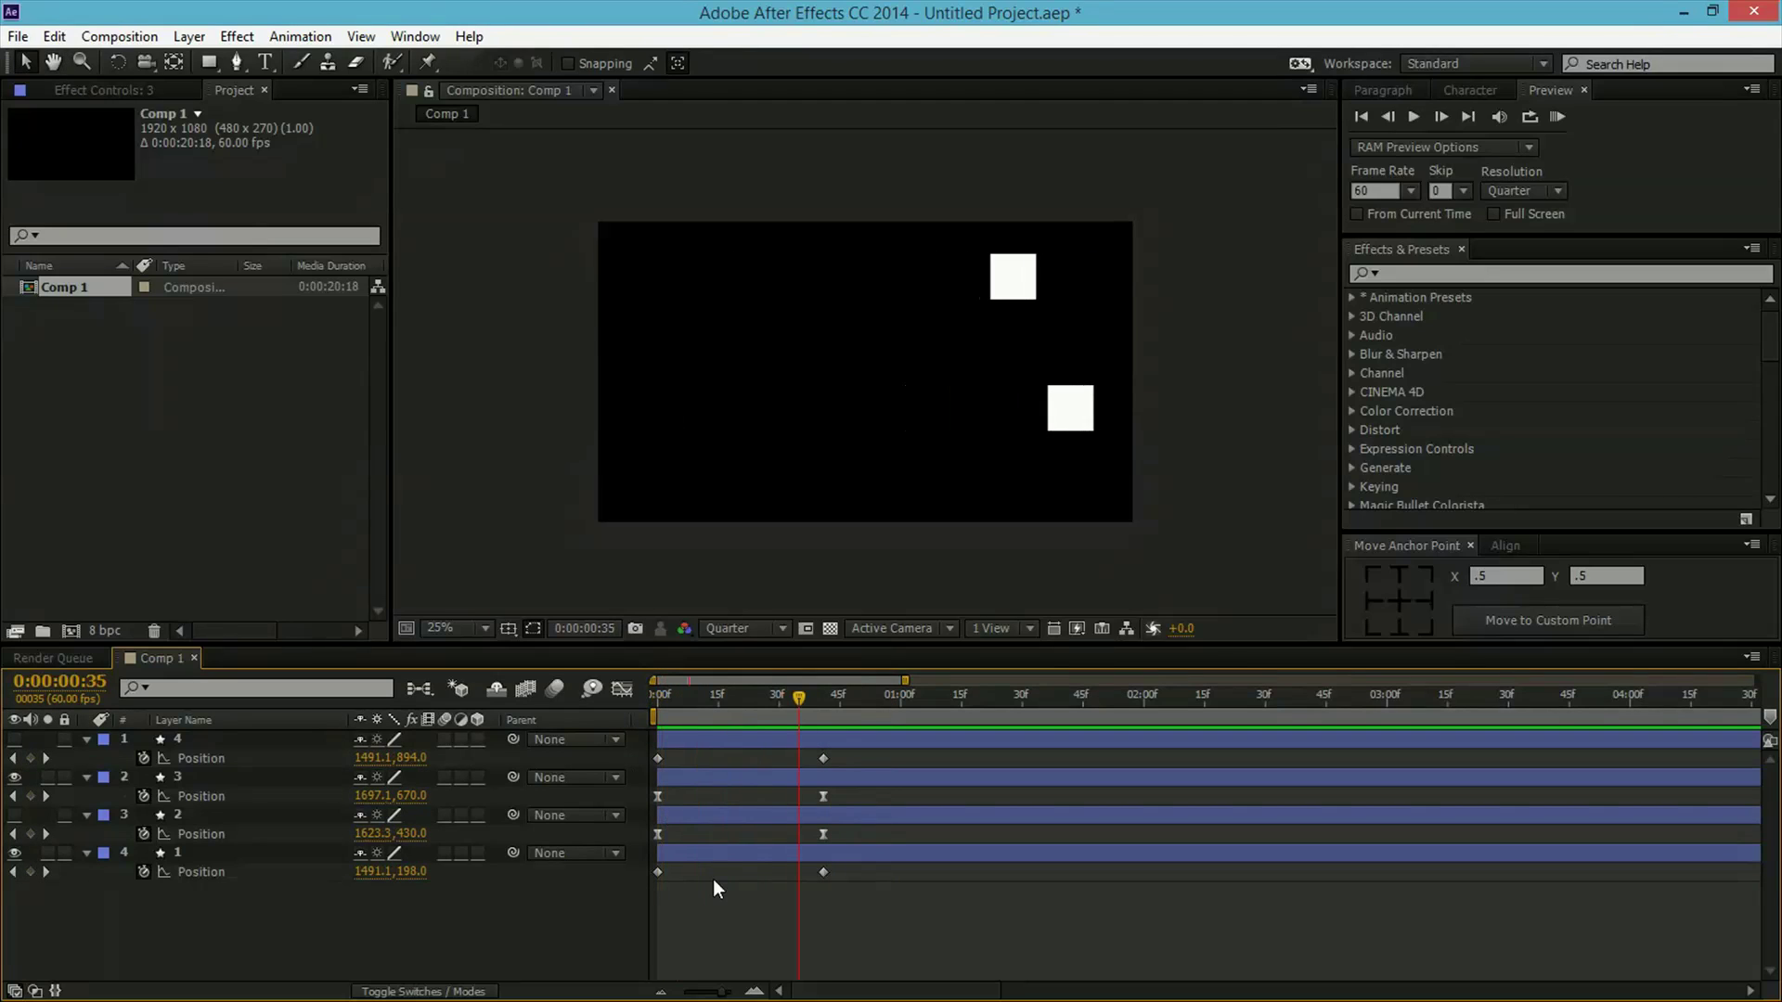
mouse_move(844, 755)
mouse_down()
mouse_move(574, 766)
mouse_move(557, 789)
mouse_up()
key(F9)
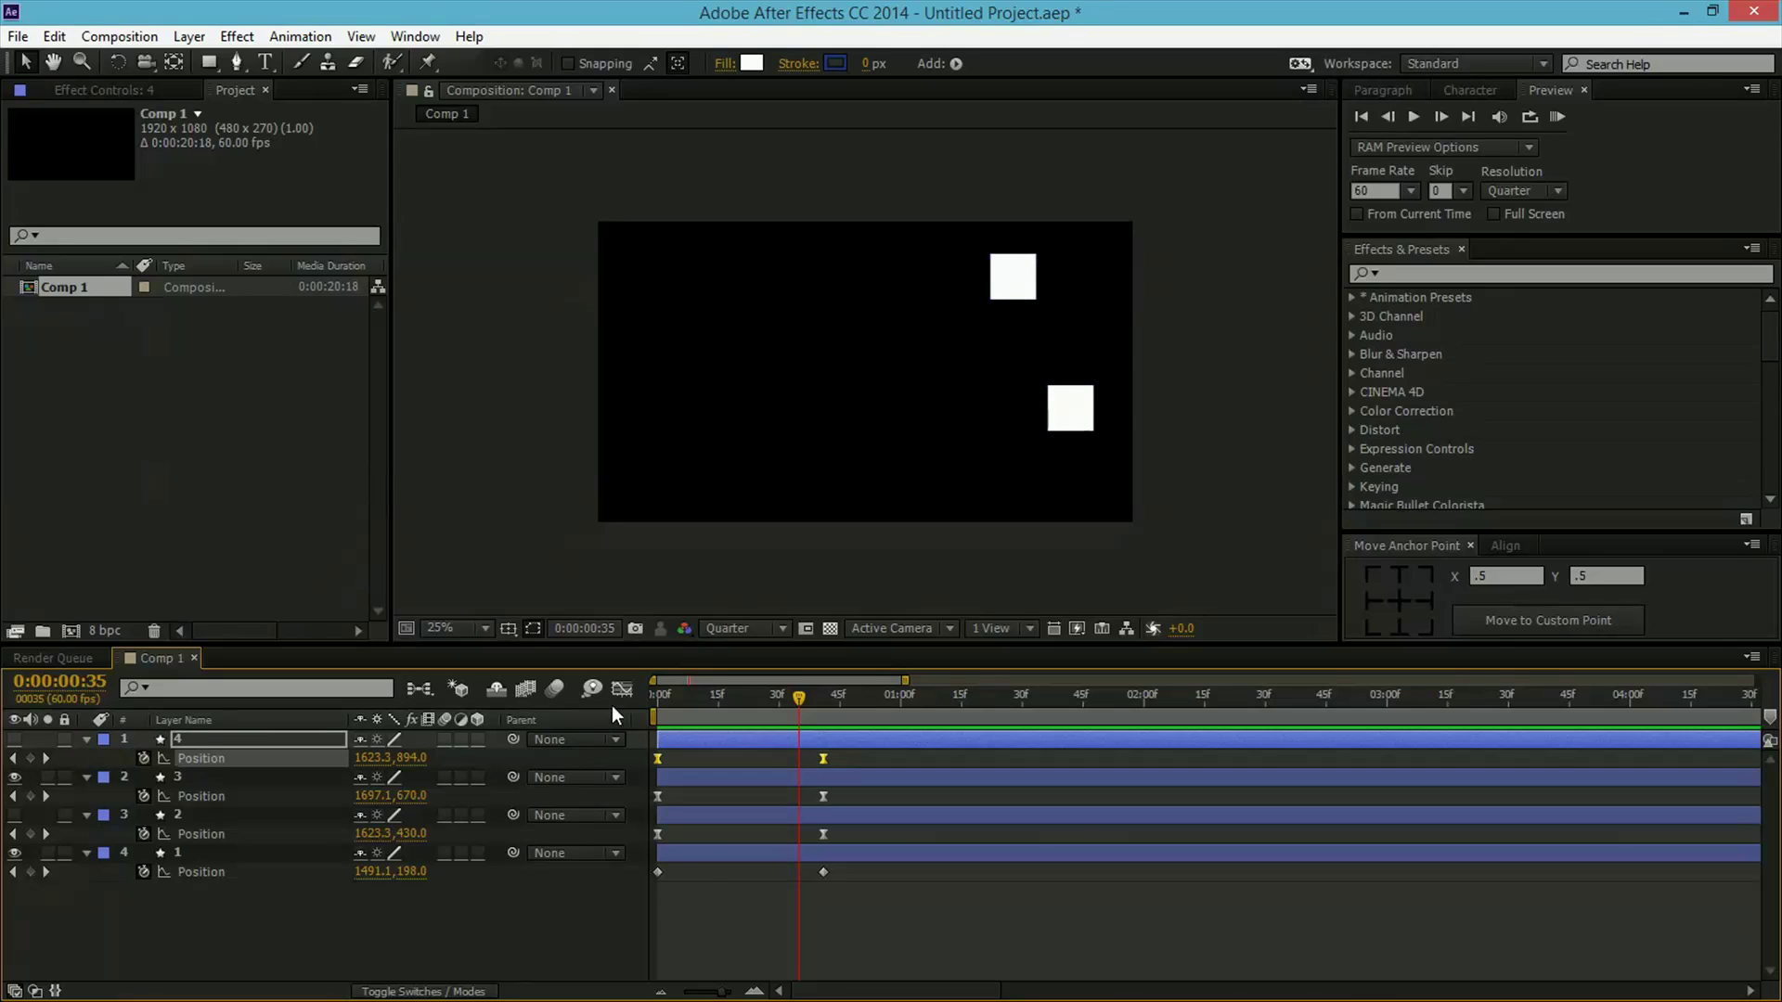
click(621, 689)
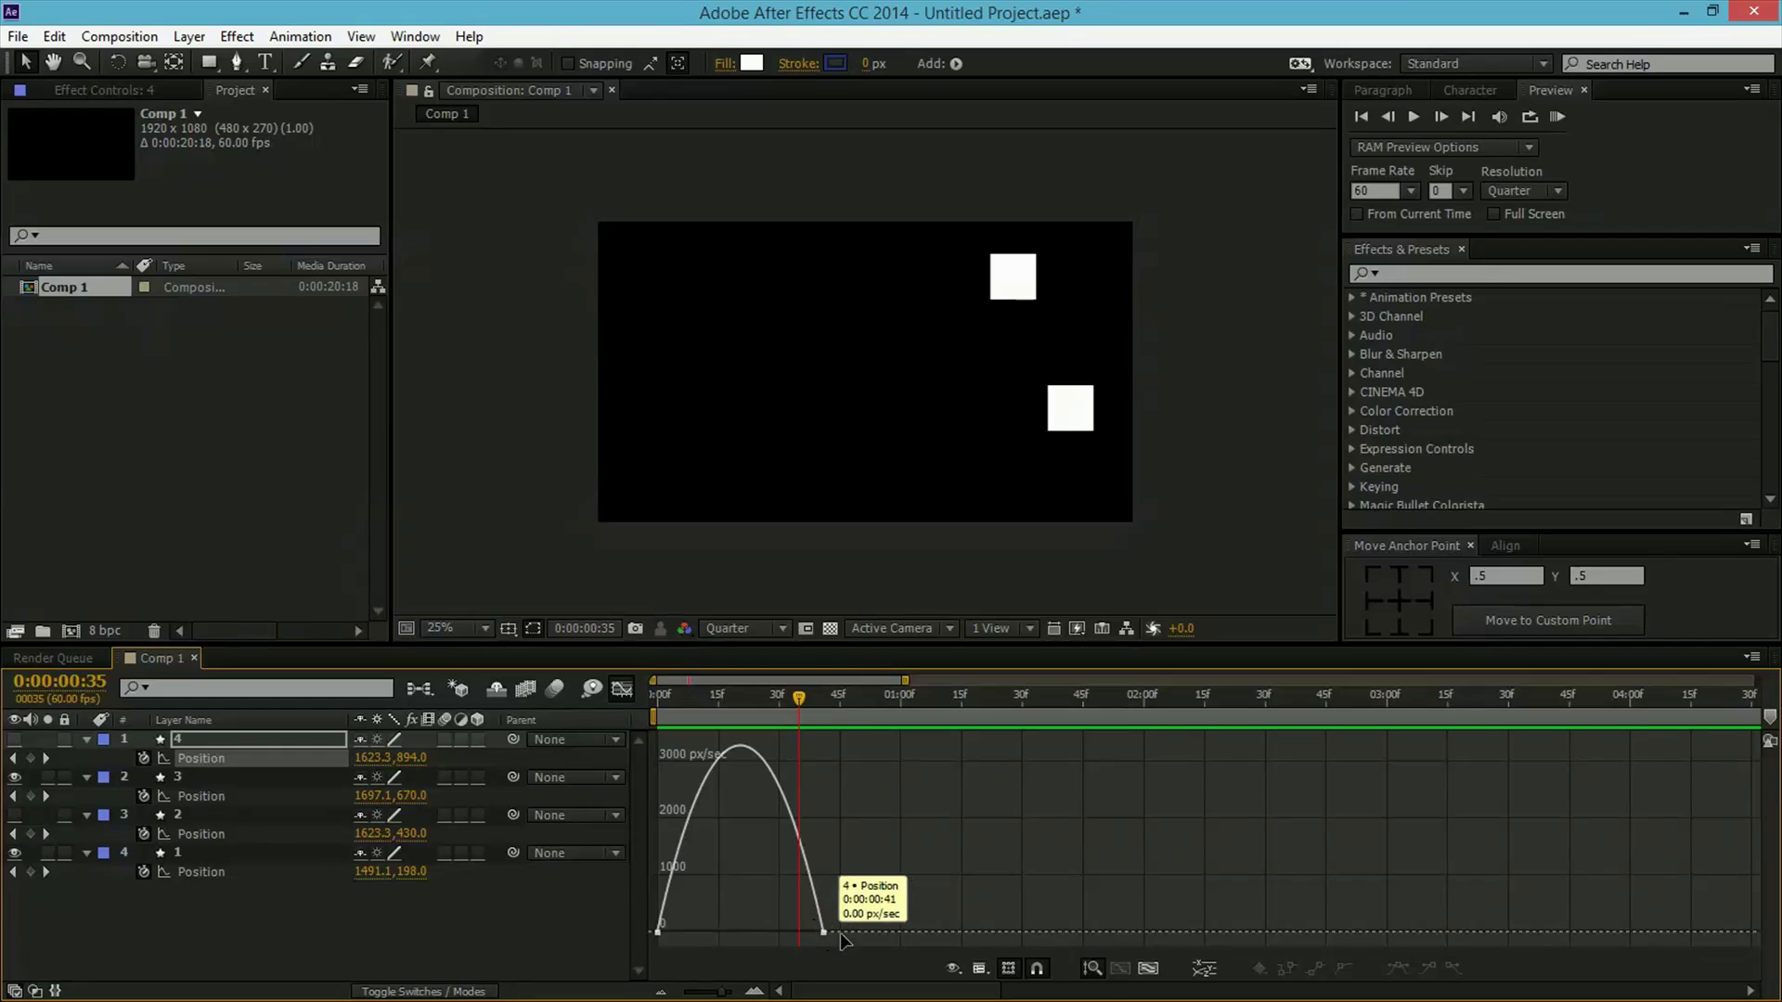
click(979, 968)
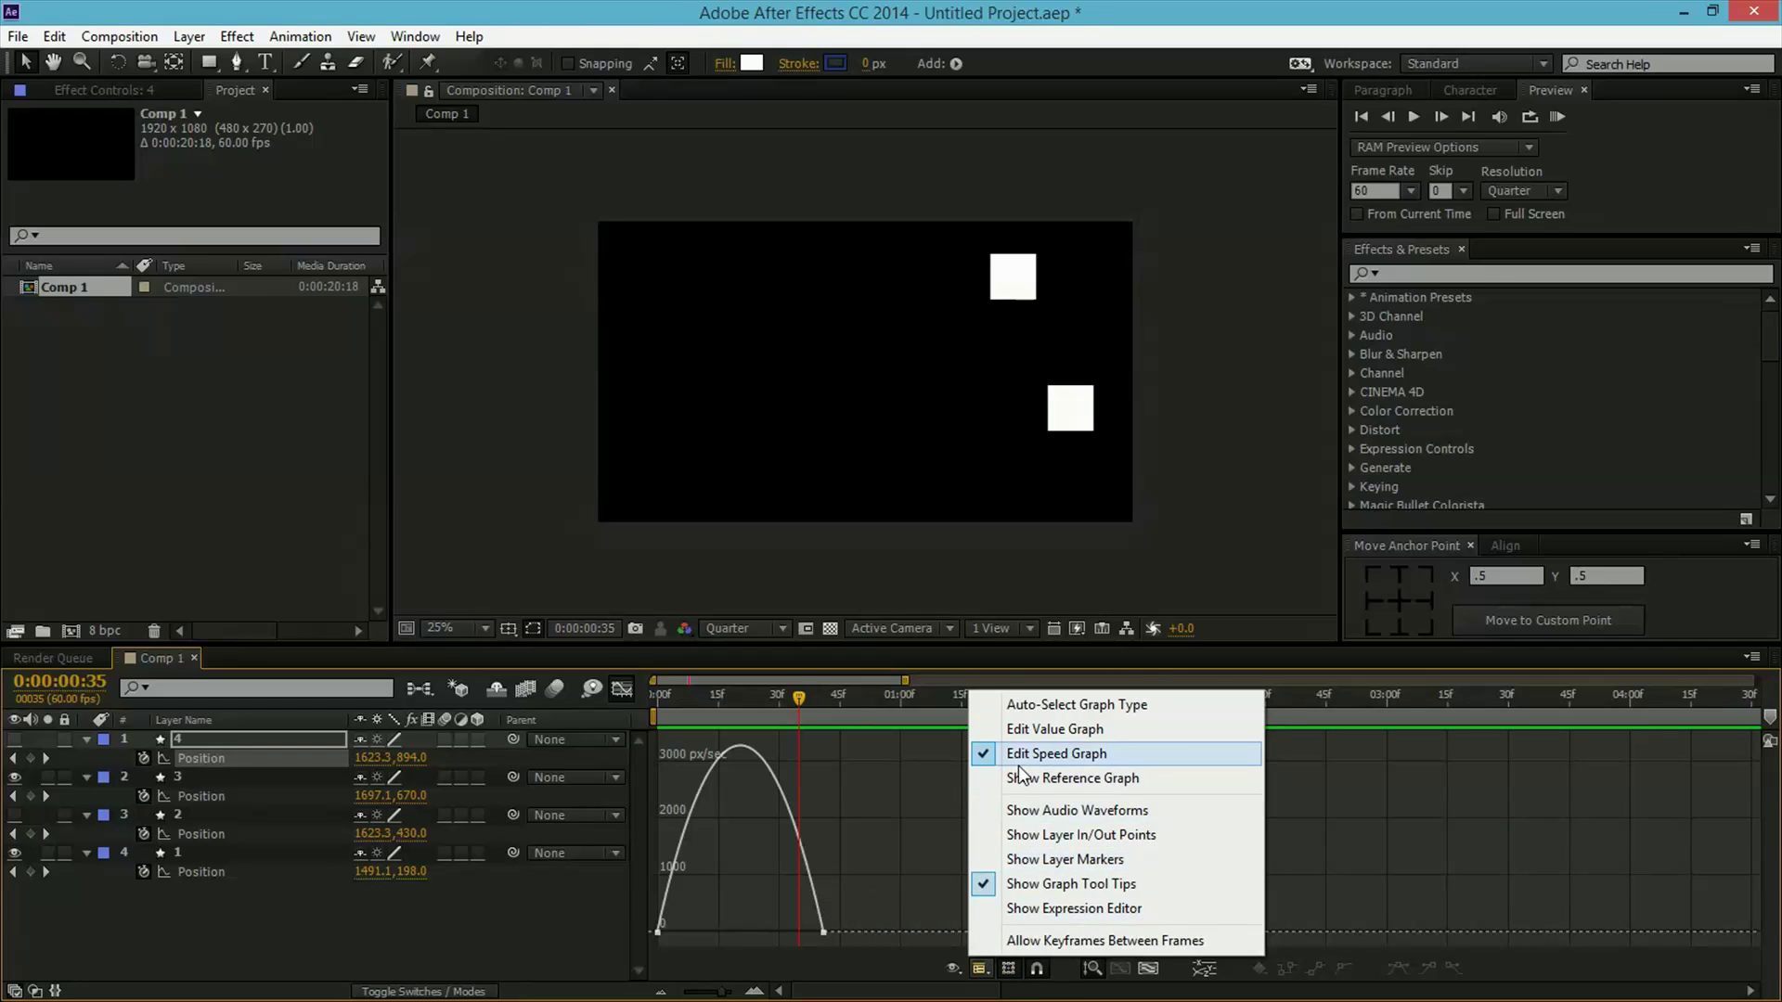
click(1024, 753)
click(1148, 968)
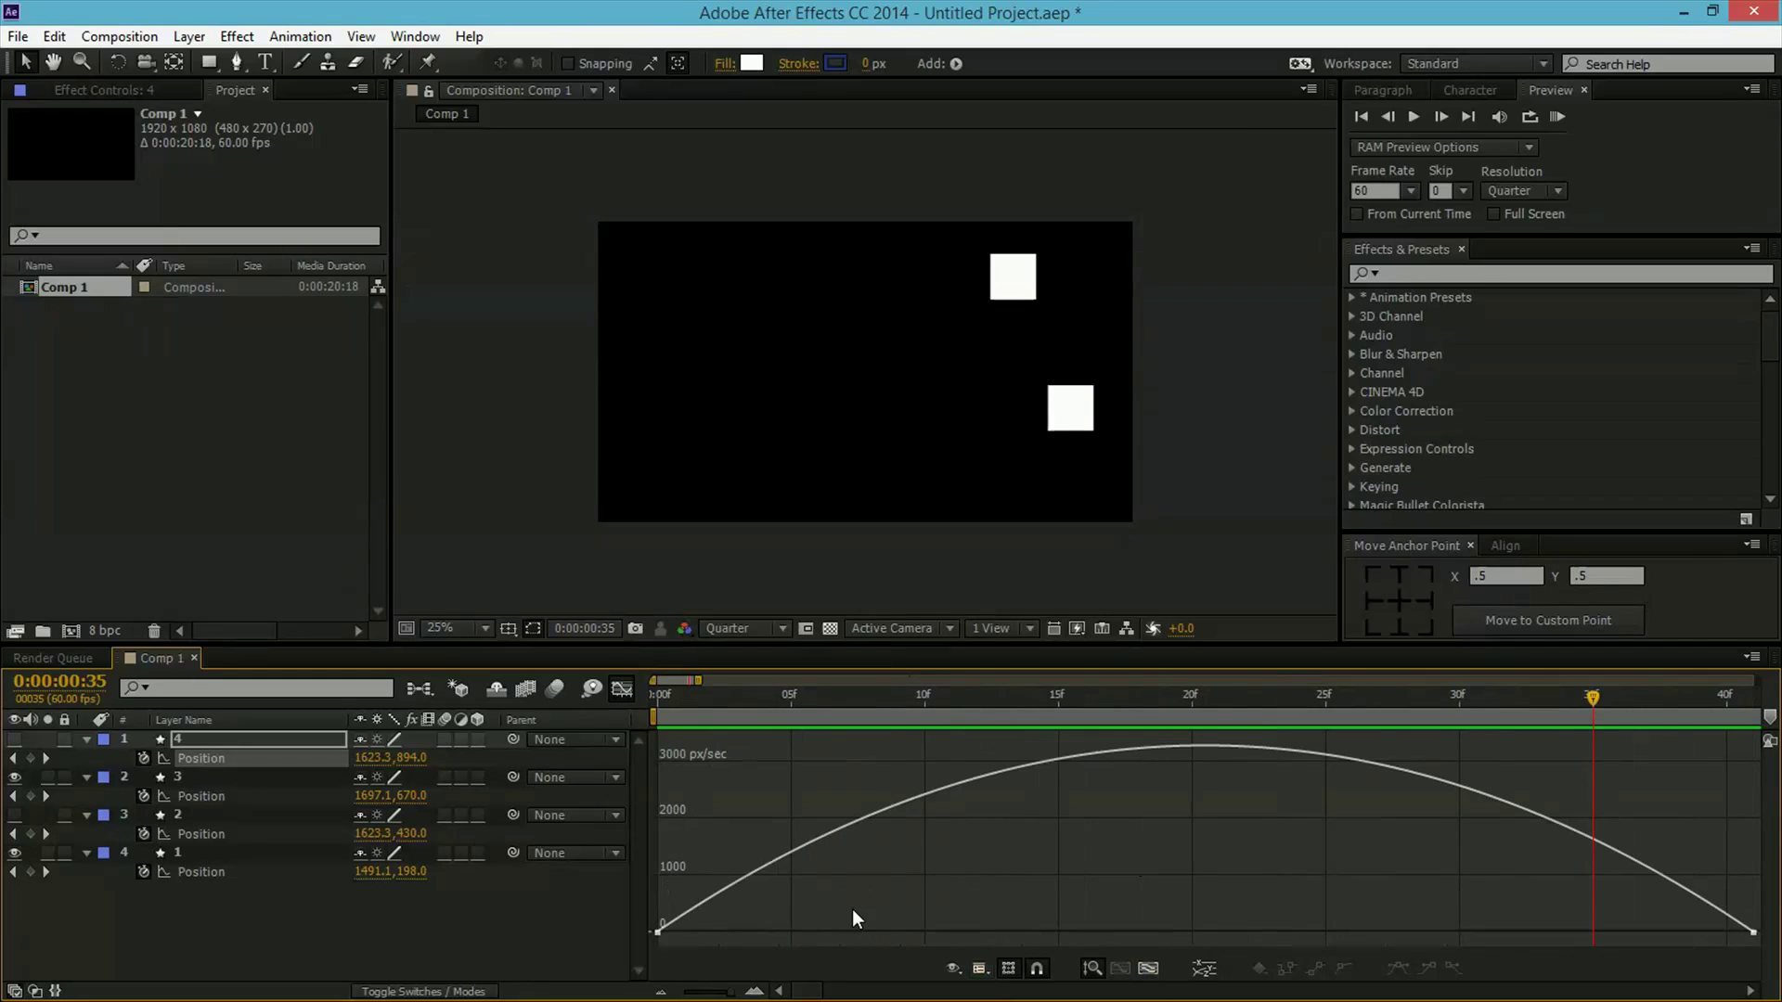
Set the first keyframe's influence to 79.27% and the last keyframe's to 2.64%.
click(658, 932)
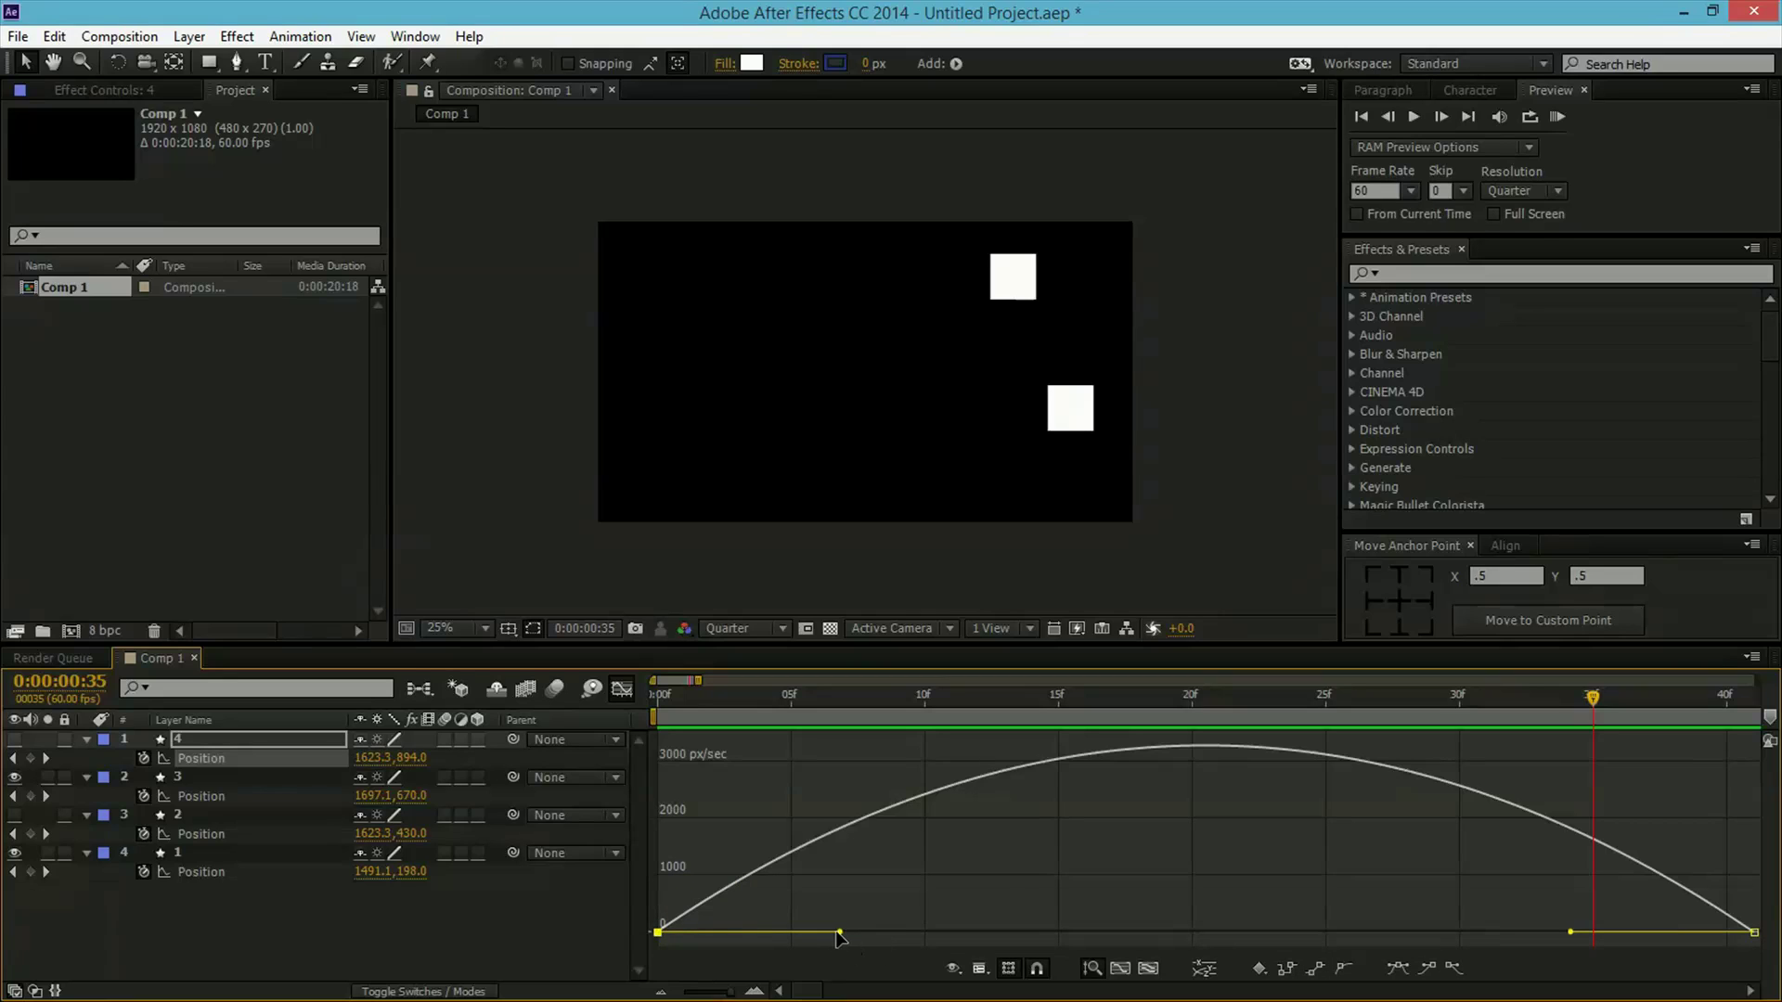
drag(838, 932, 1230, 935)
drag(1570, 932, 1750, 936)
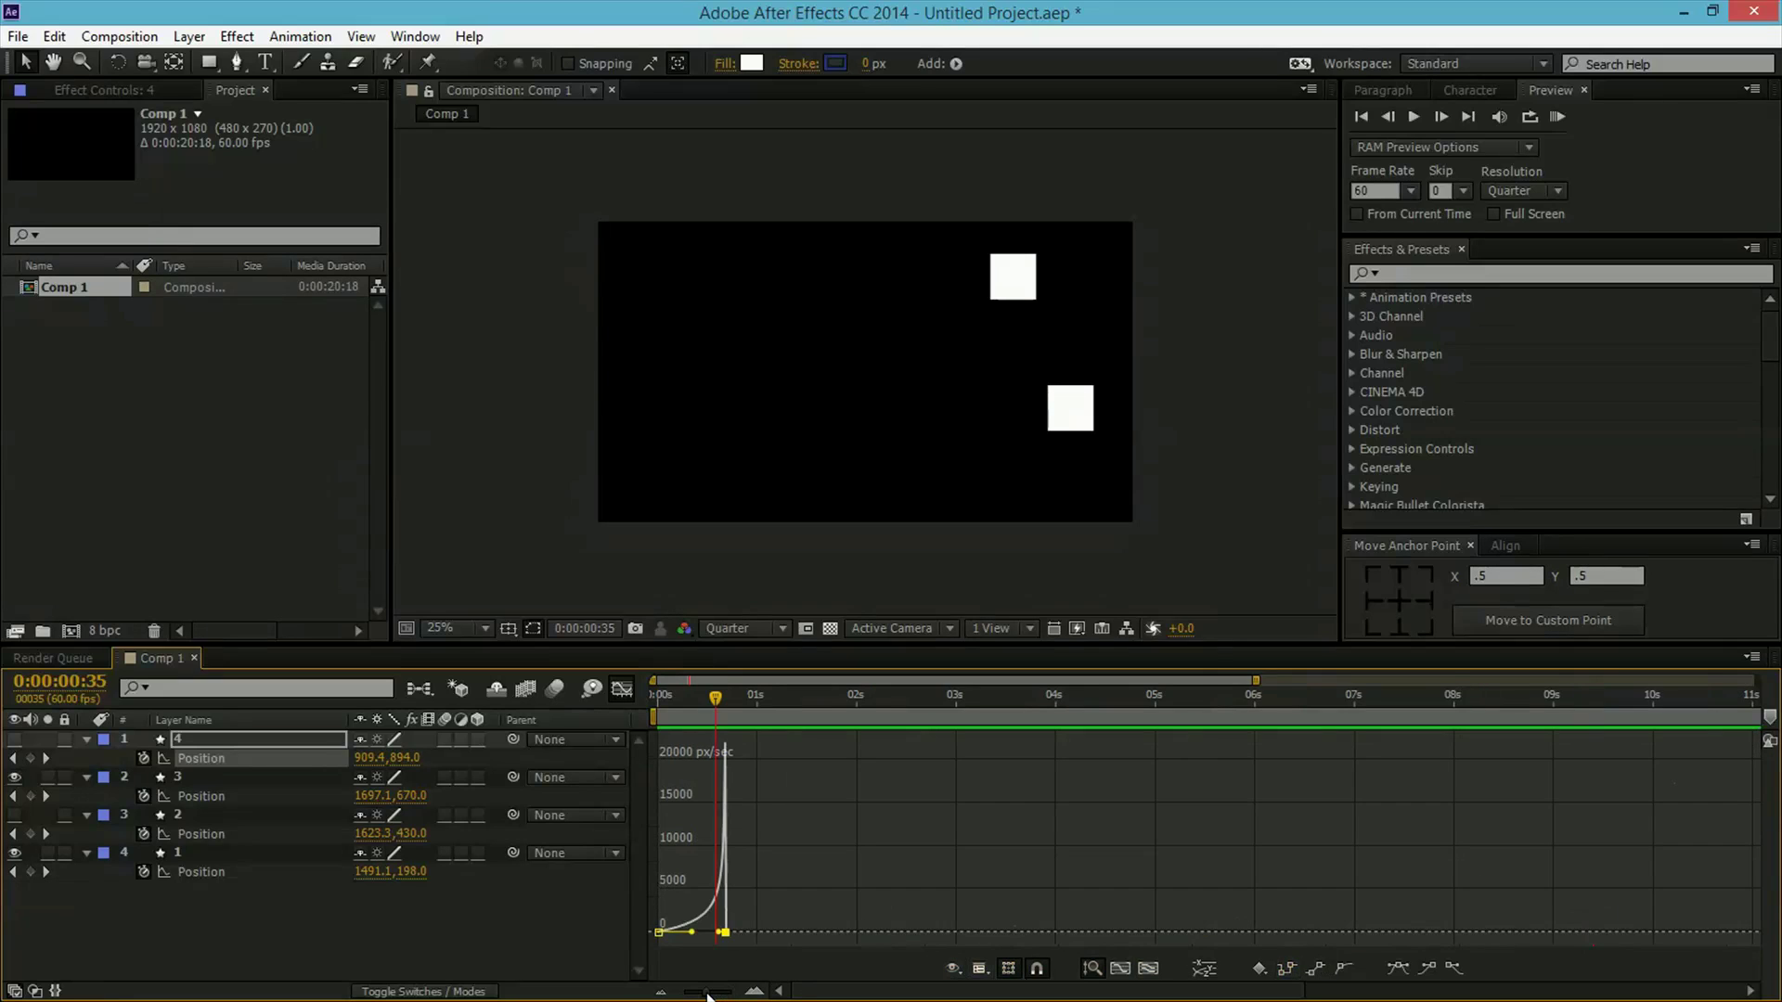
mouse_move(719, 992)
mouse_down()
mouse_move(747, 995)
mouse_move(731, 995)
mouse_up()
click(1106, 855)
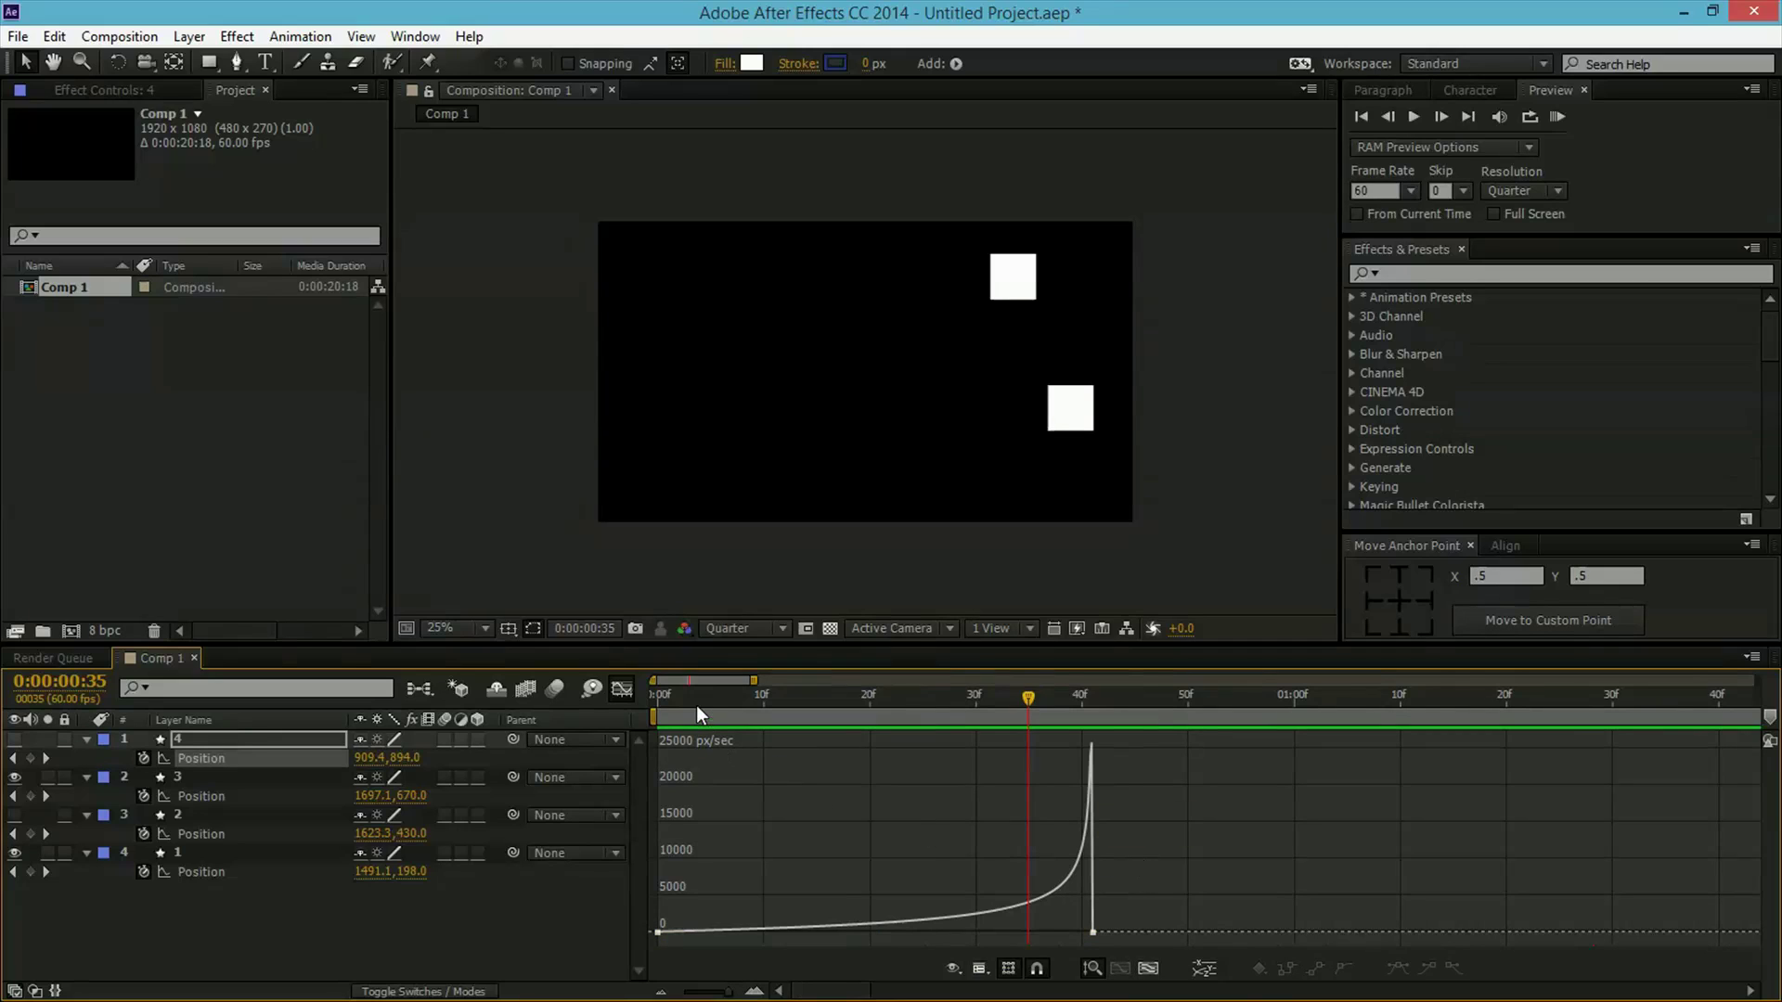
drag(696, 705, 635, 707)
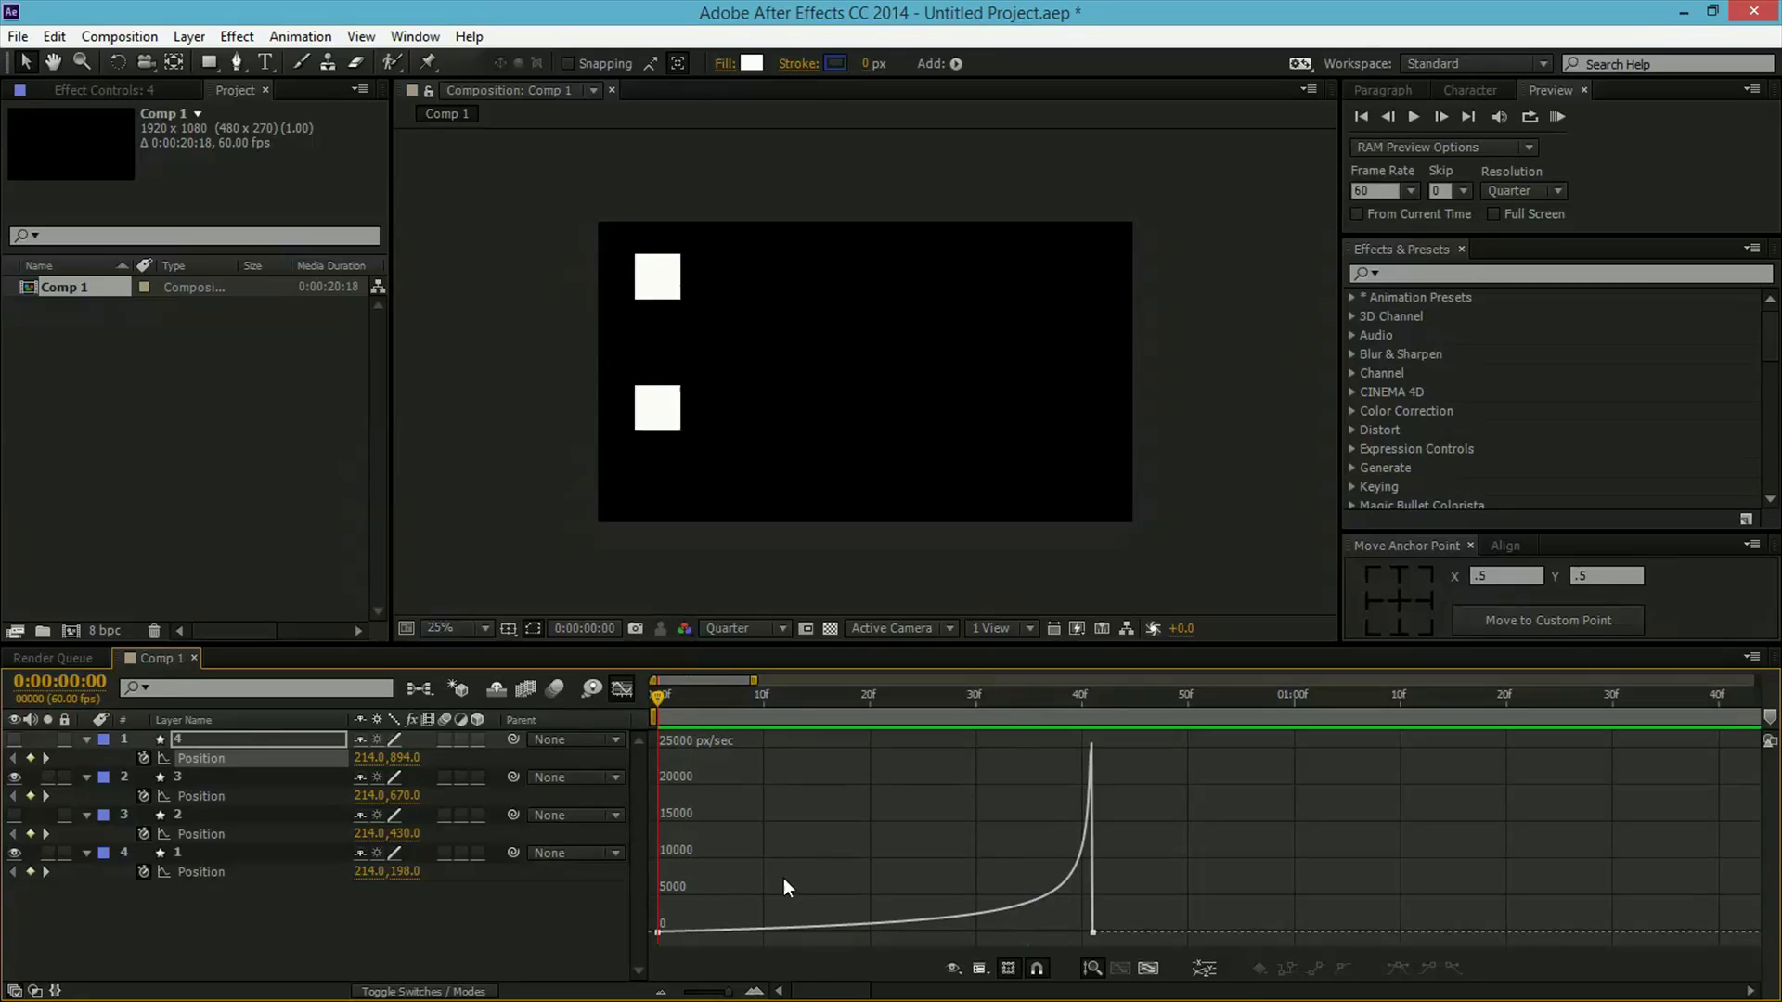
Show square 4 and hide square 3, then preview the two visible squares together.
mouse_move(662, 931)
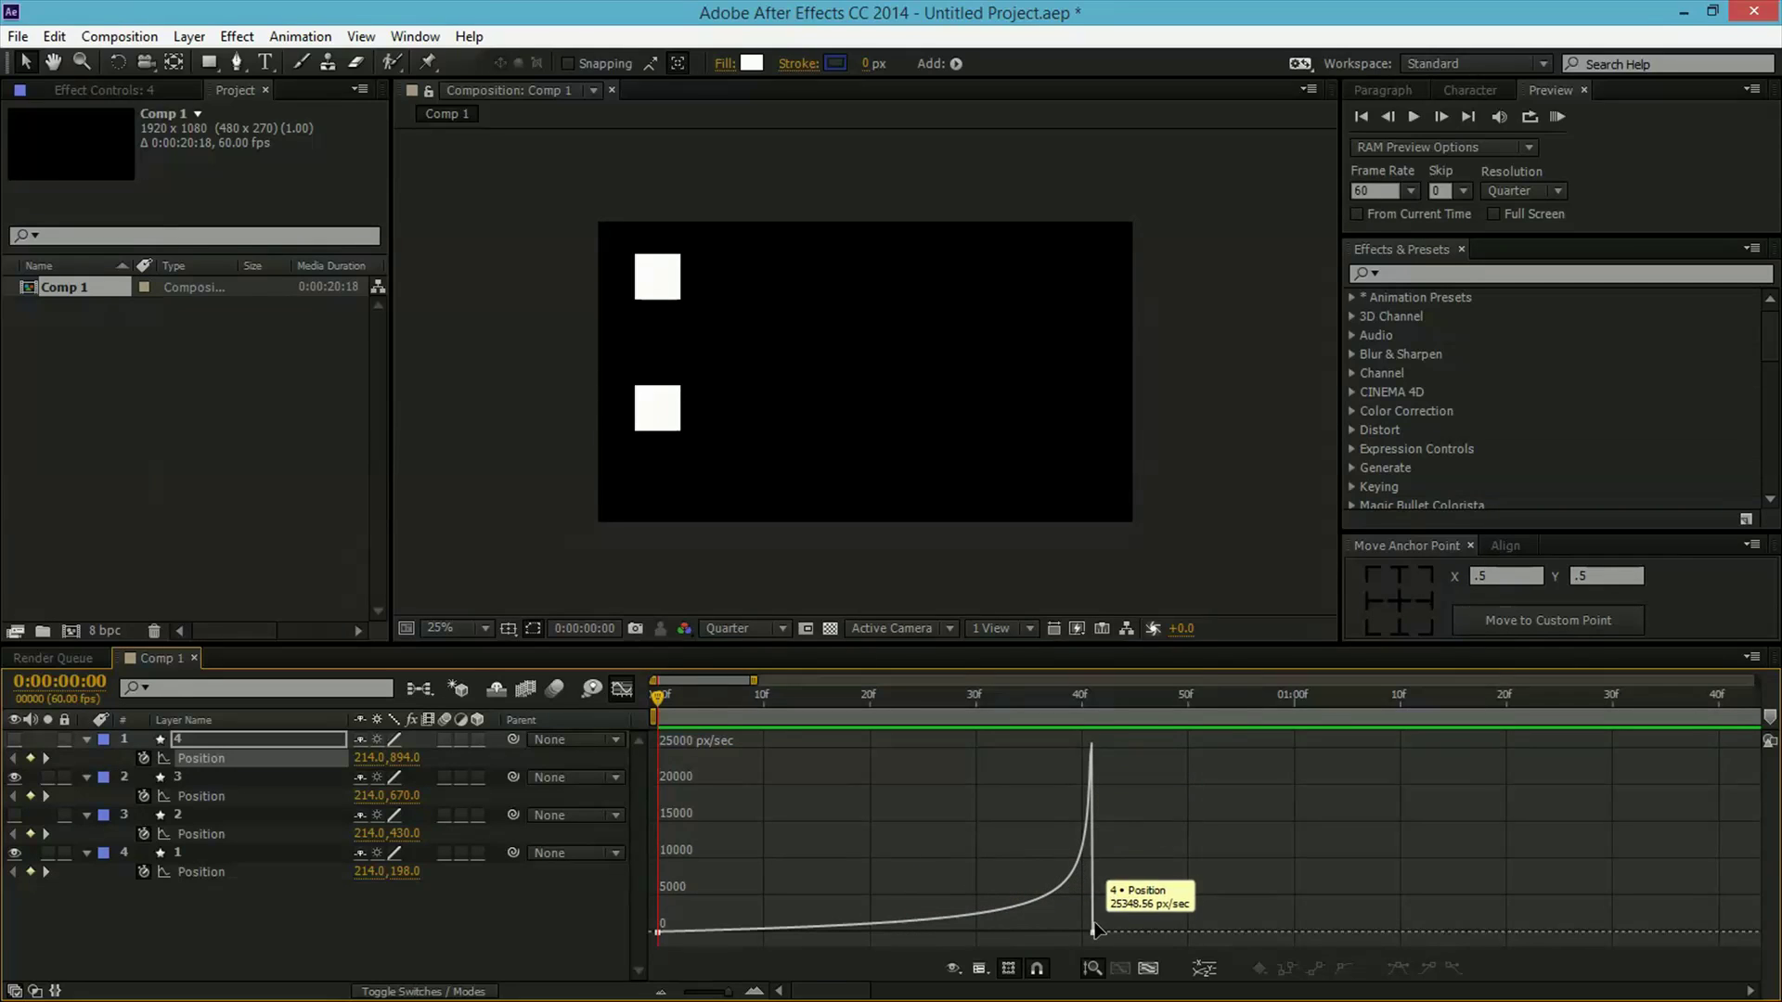
key(space)
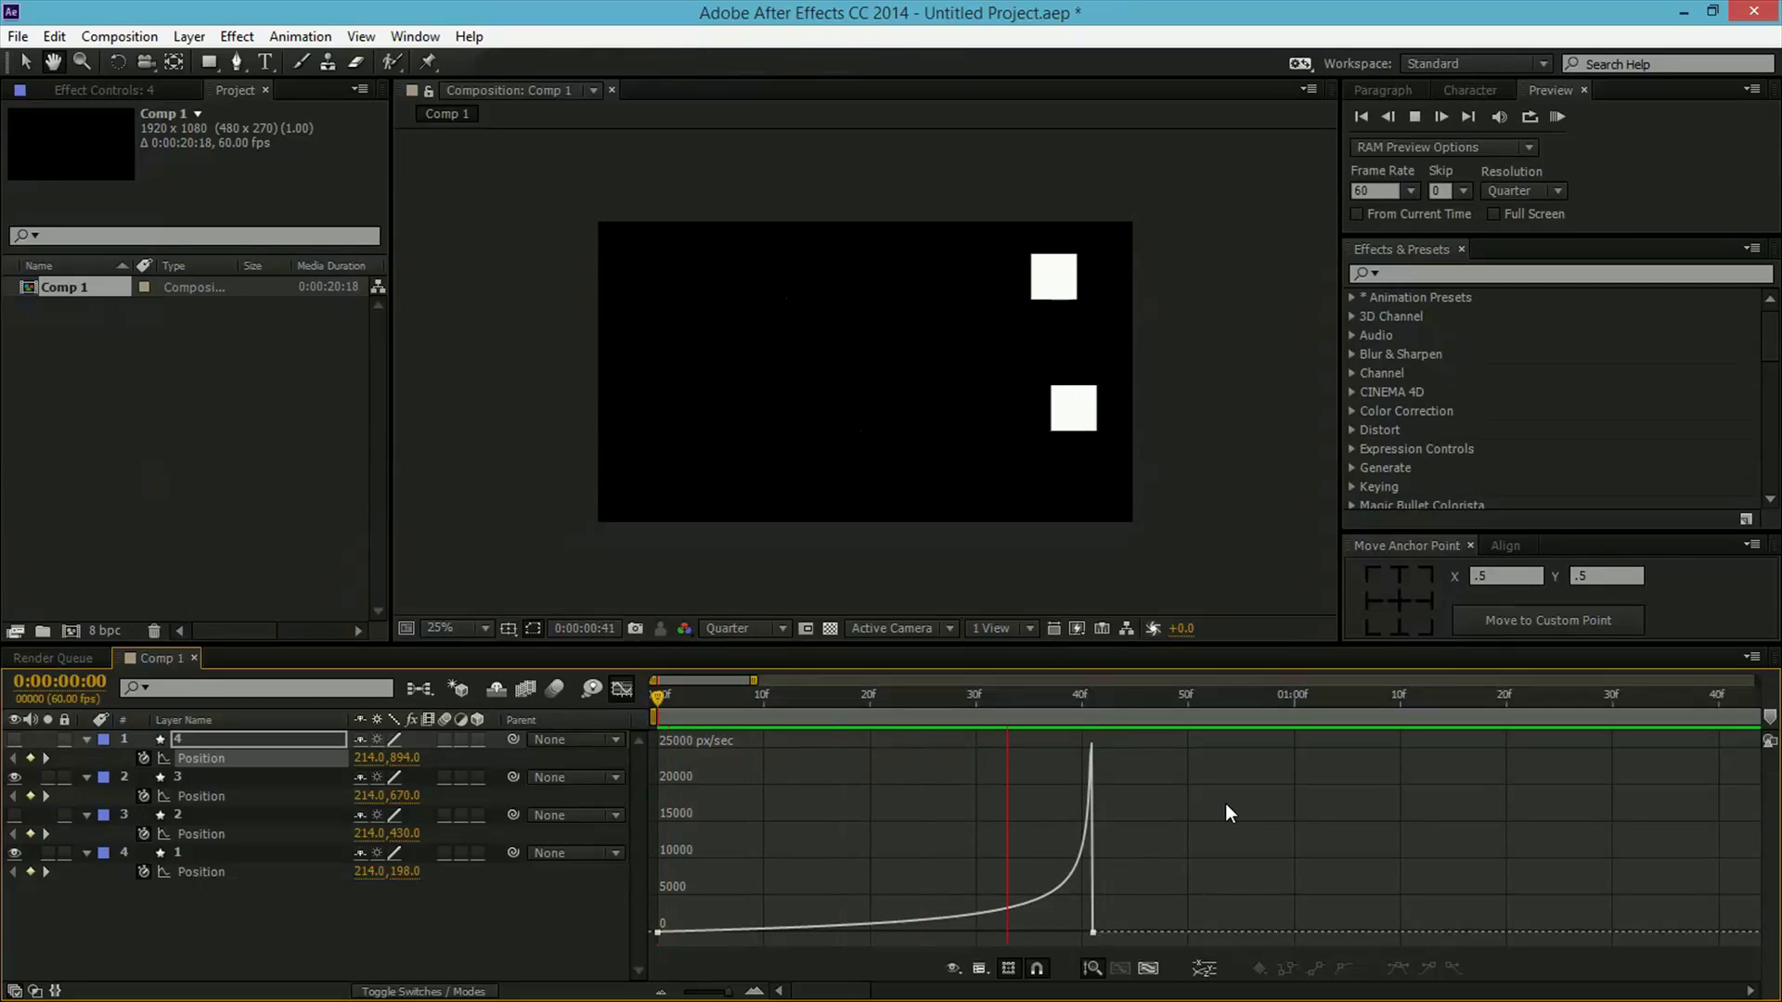
click(14, 739)
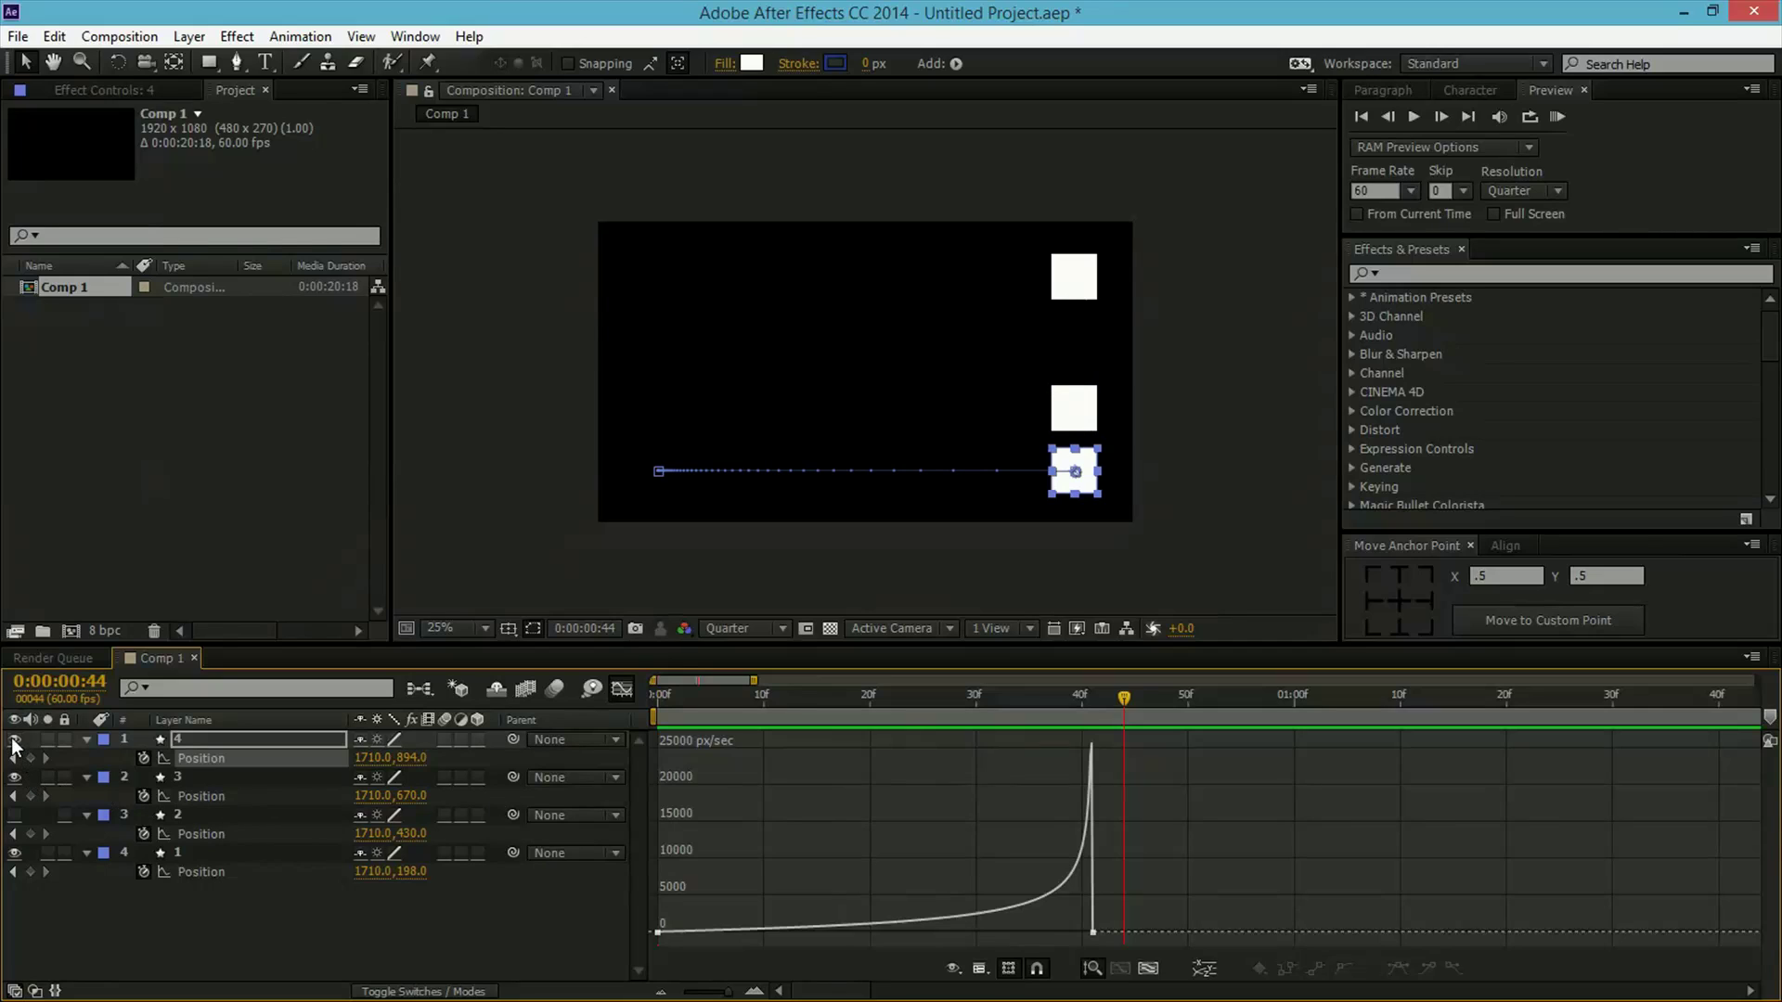
click(14, 777)
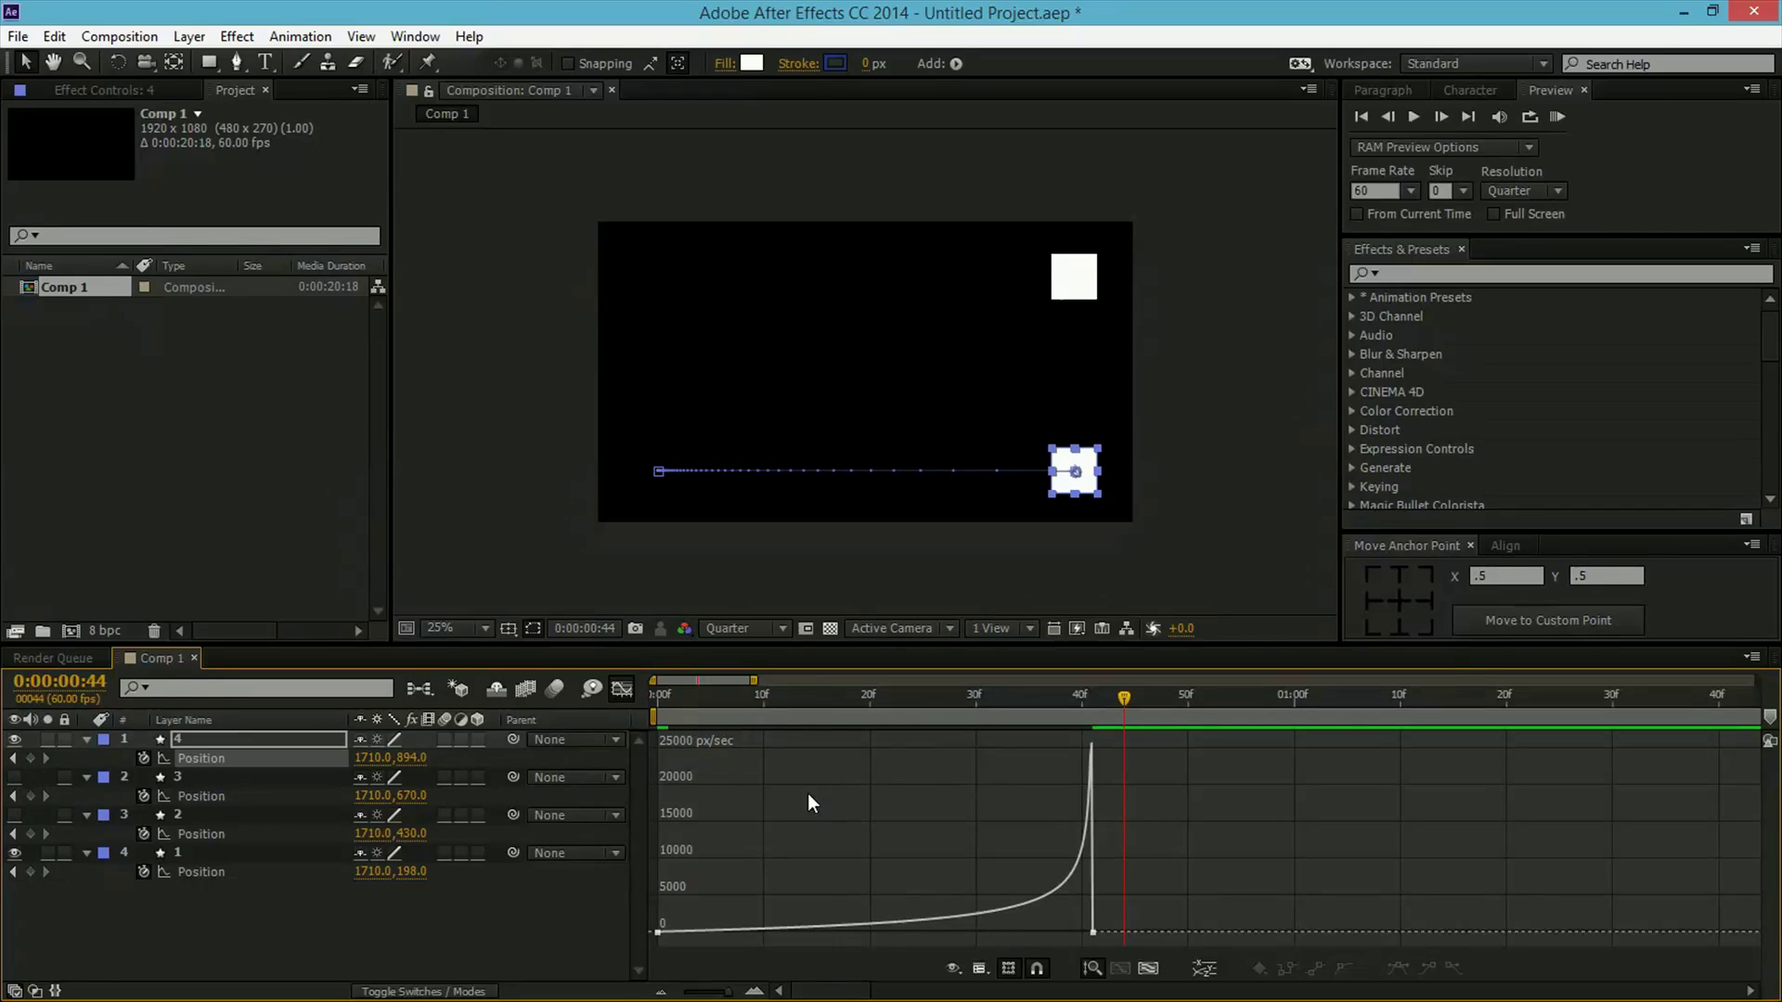
key(Home)
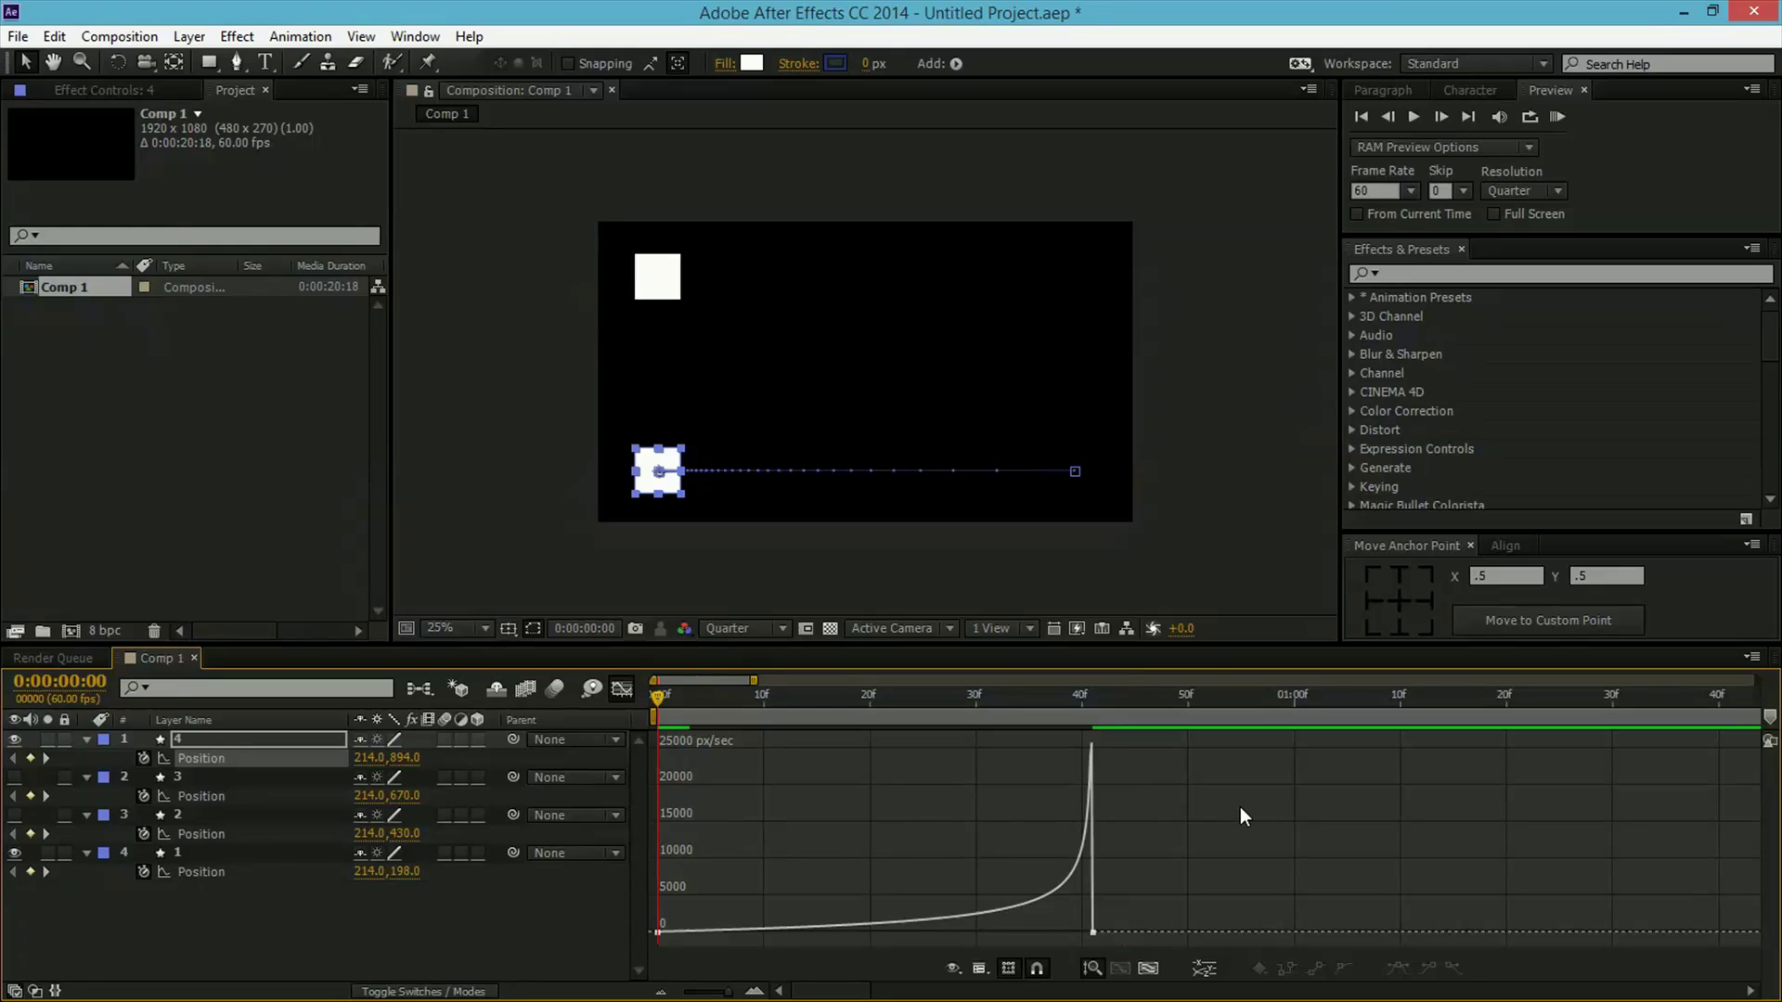
click(1233, 563)
key(space)
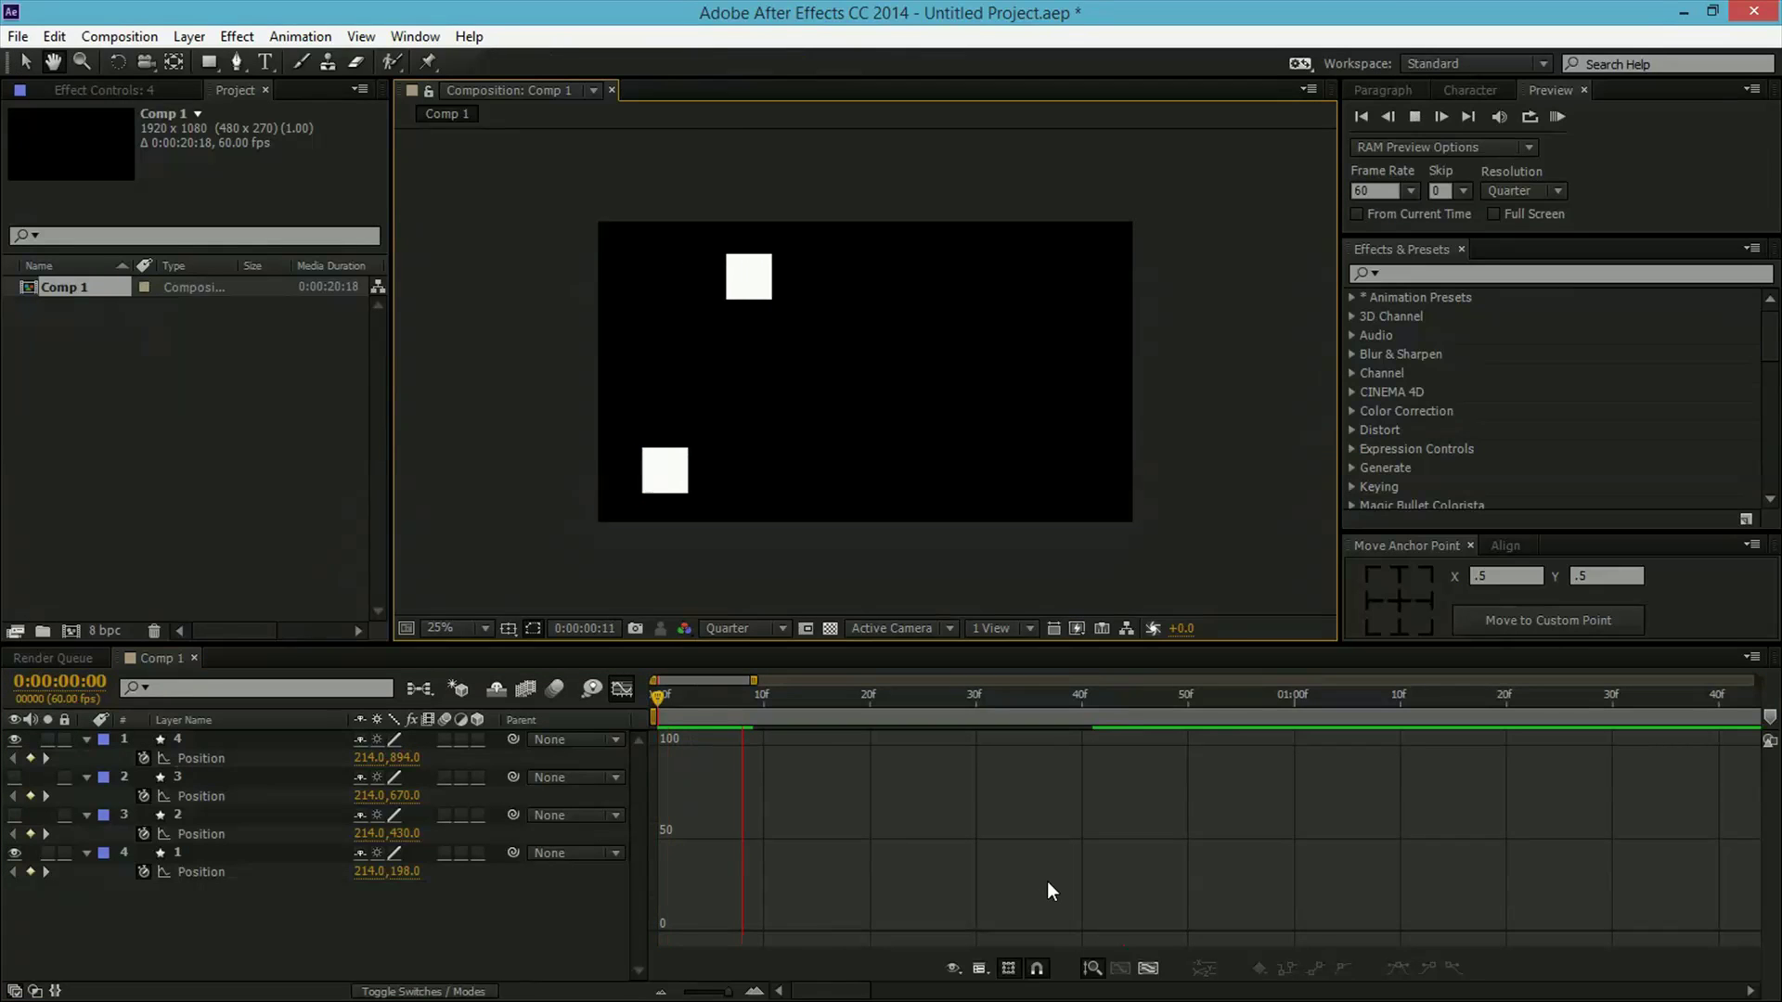
key(space)
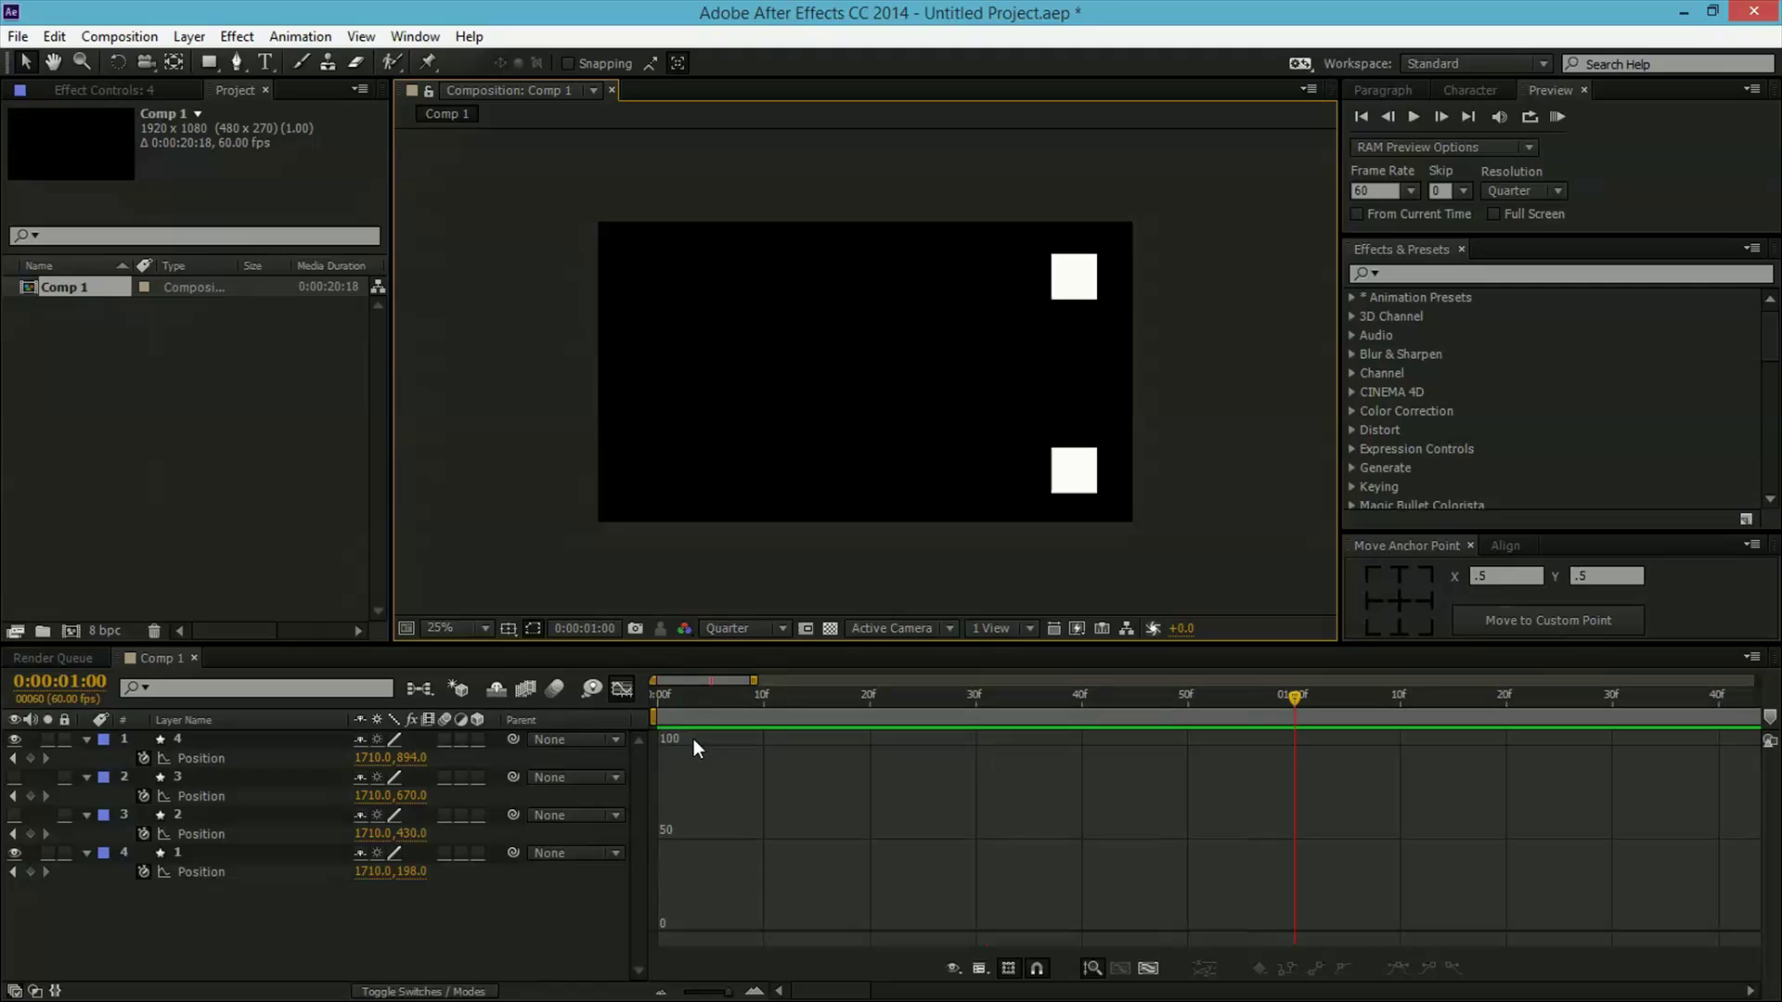
Switch back to the layer bar view, replay the preview, and scrub to frame 21.
click(620, 689)
key(Home)
key(space)
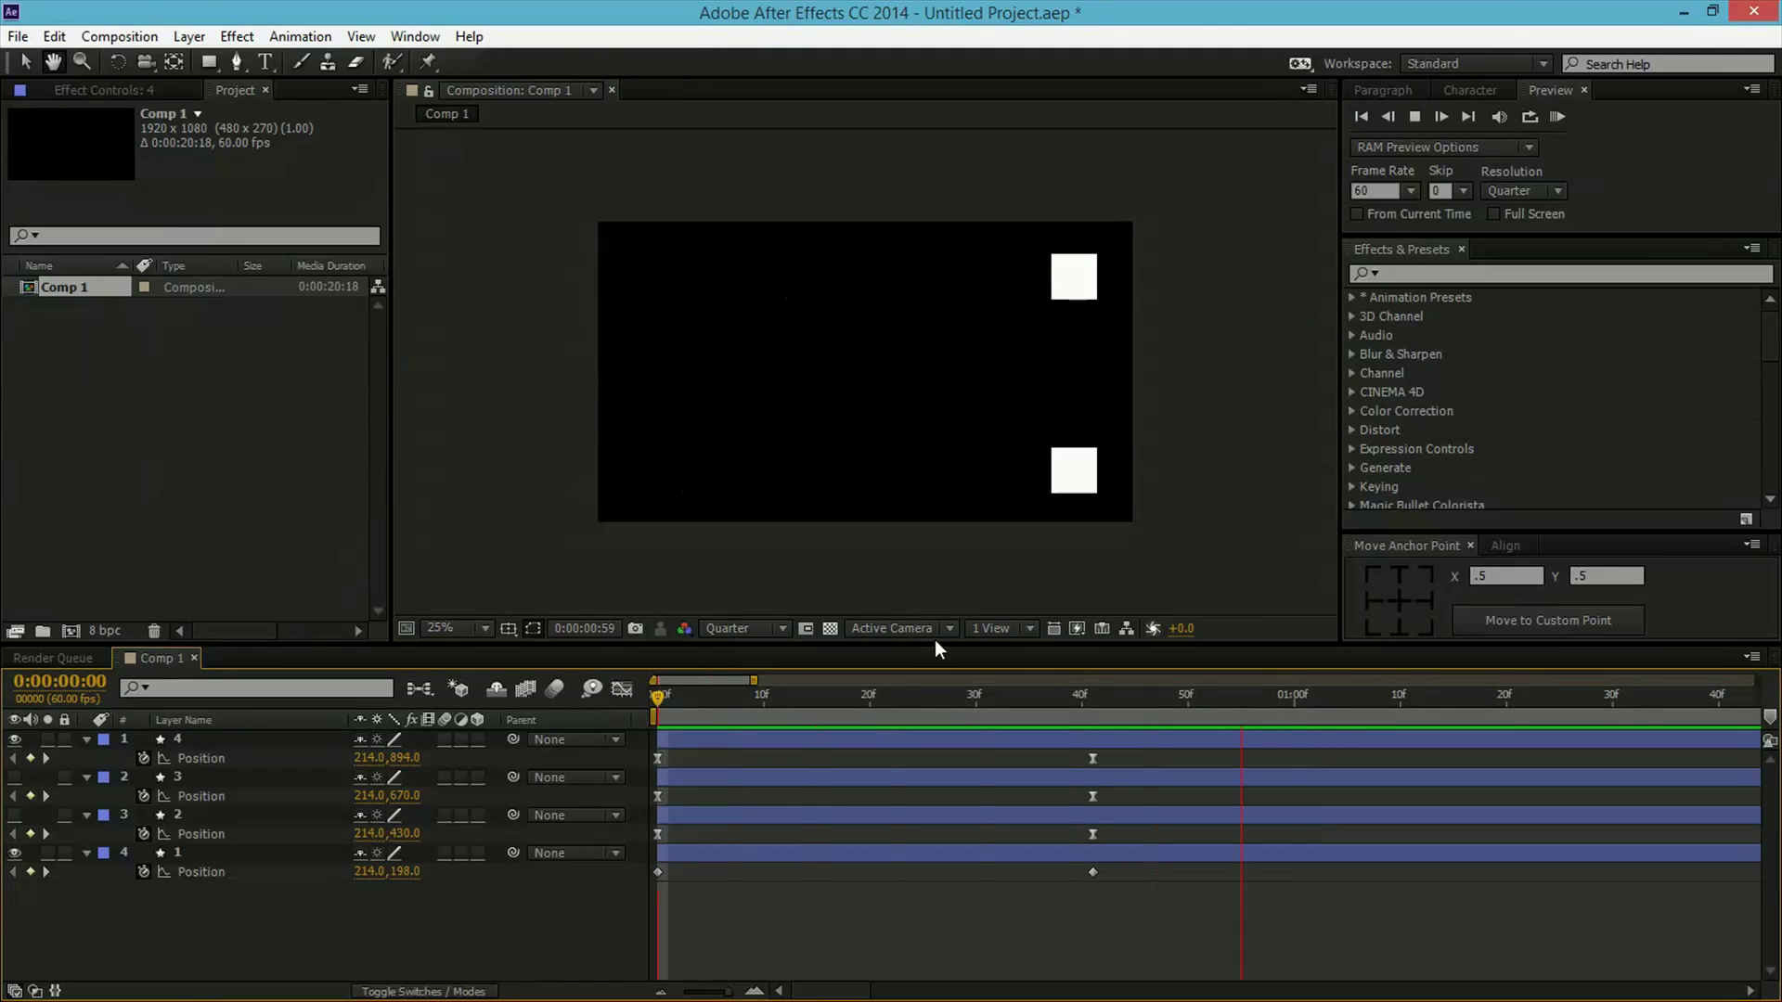
drag(782, 711, 649, 763)
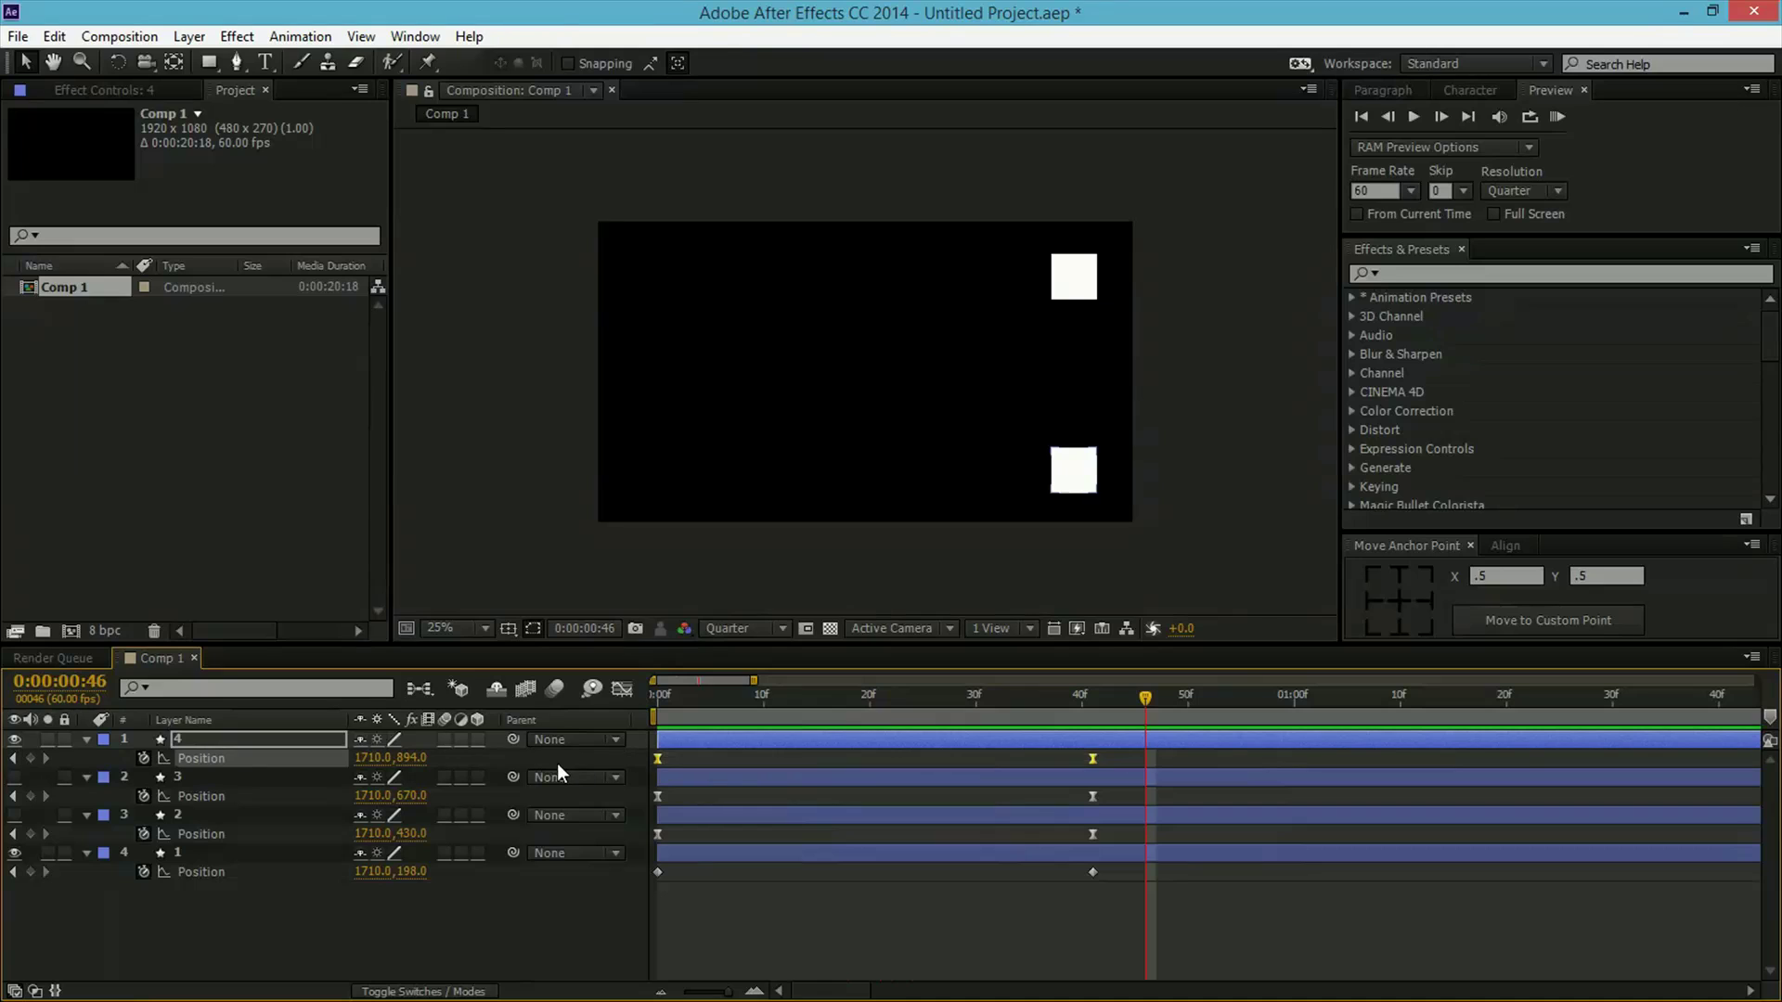
Widen square 4's last keyframe influence so speed peaks near 9000 px/sec, then preview from the start.
click(621, 689)
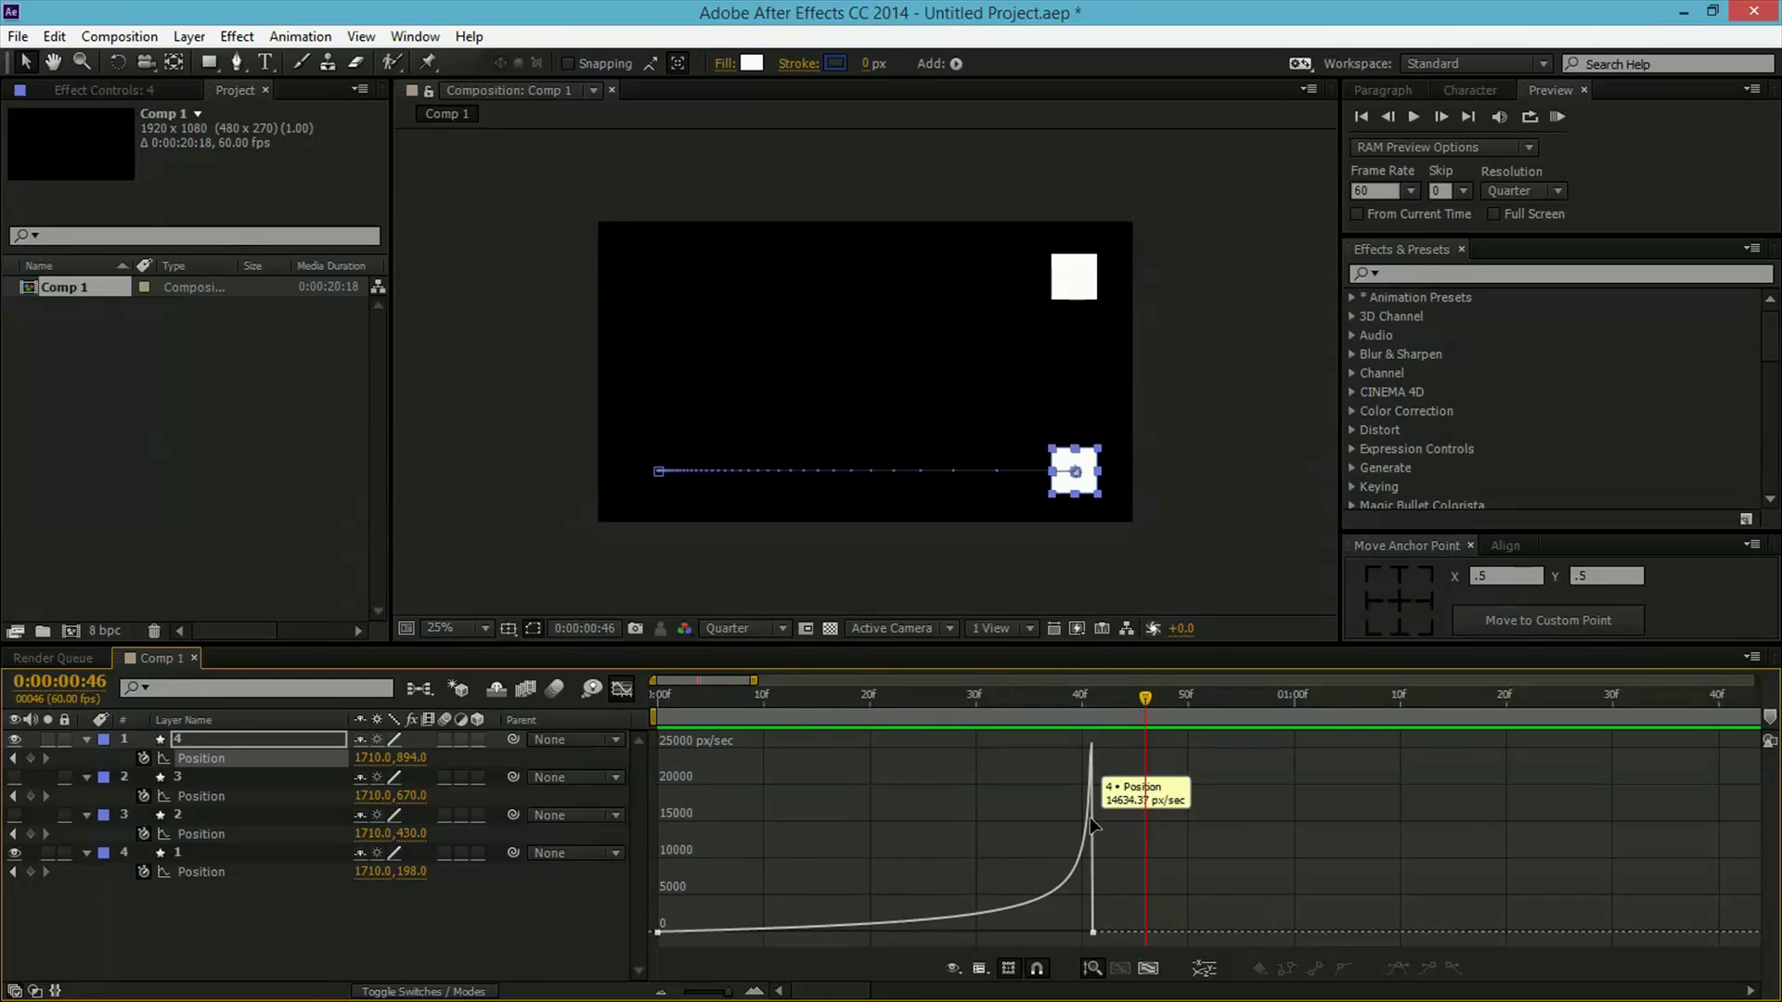
click(1092, 933)
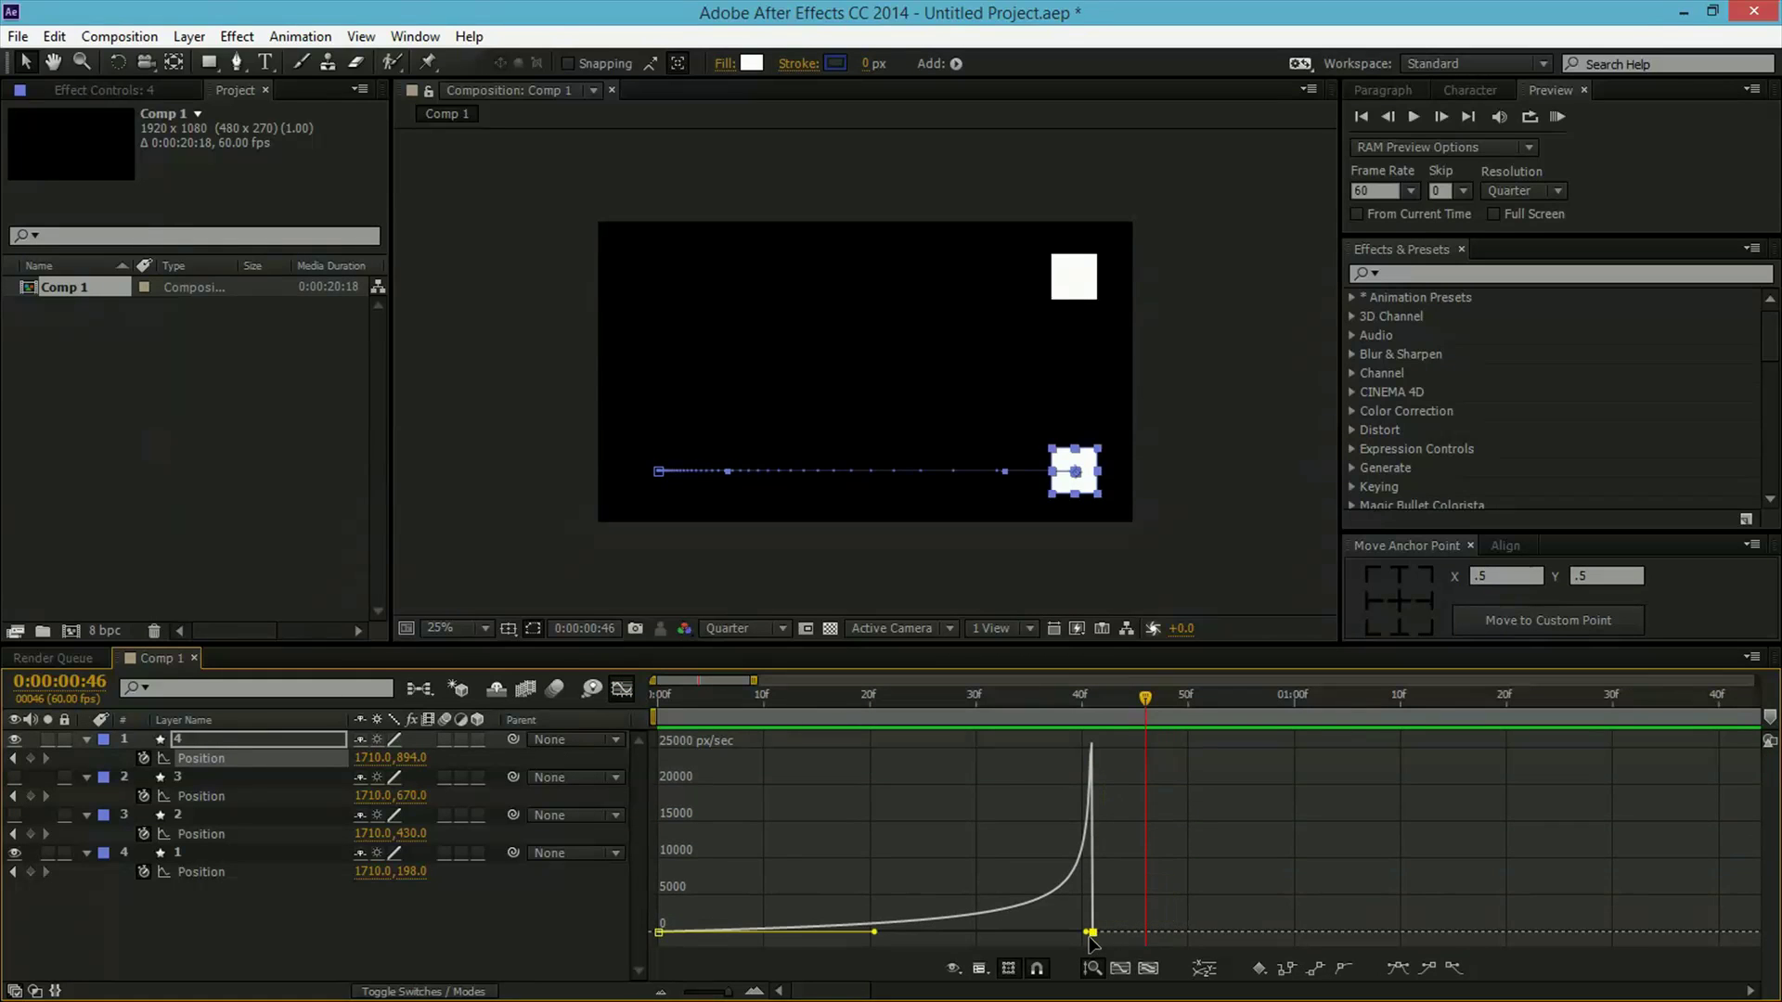
click(1150, 968)
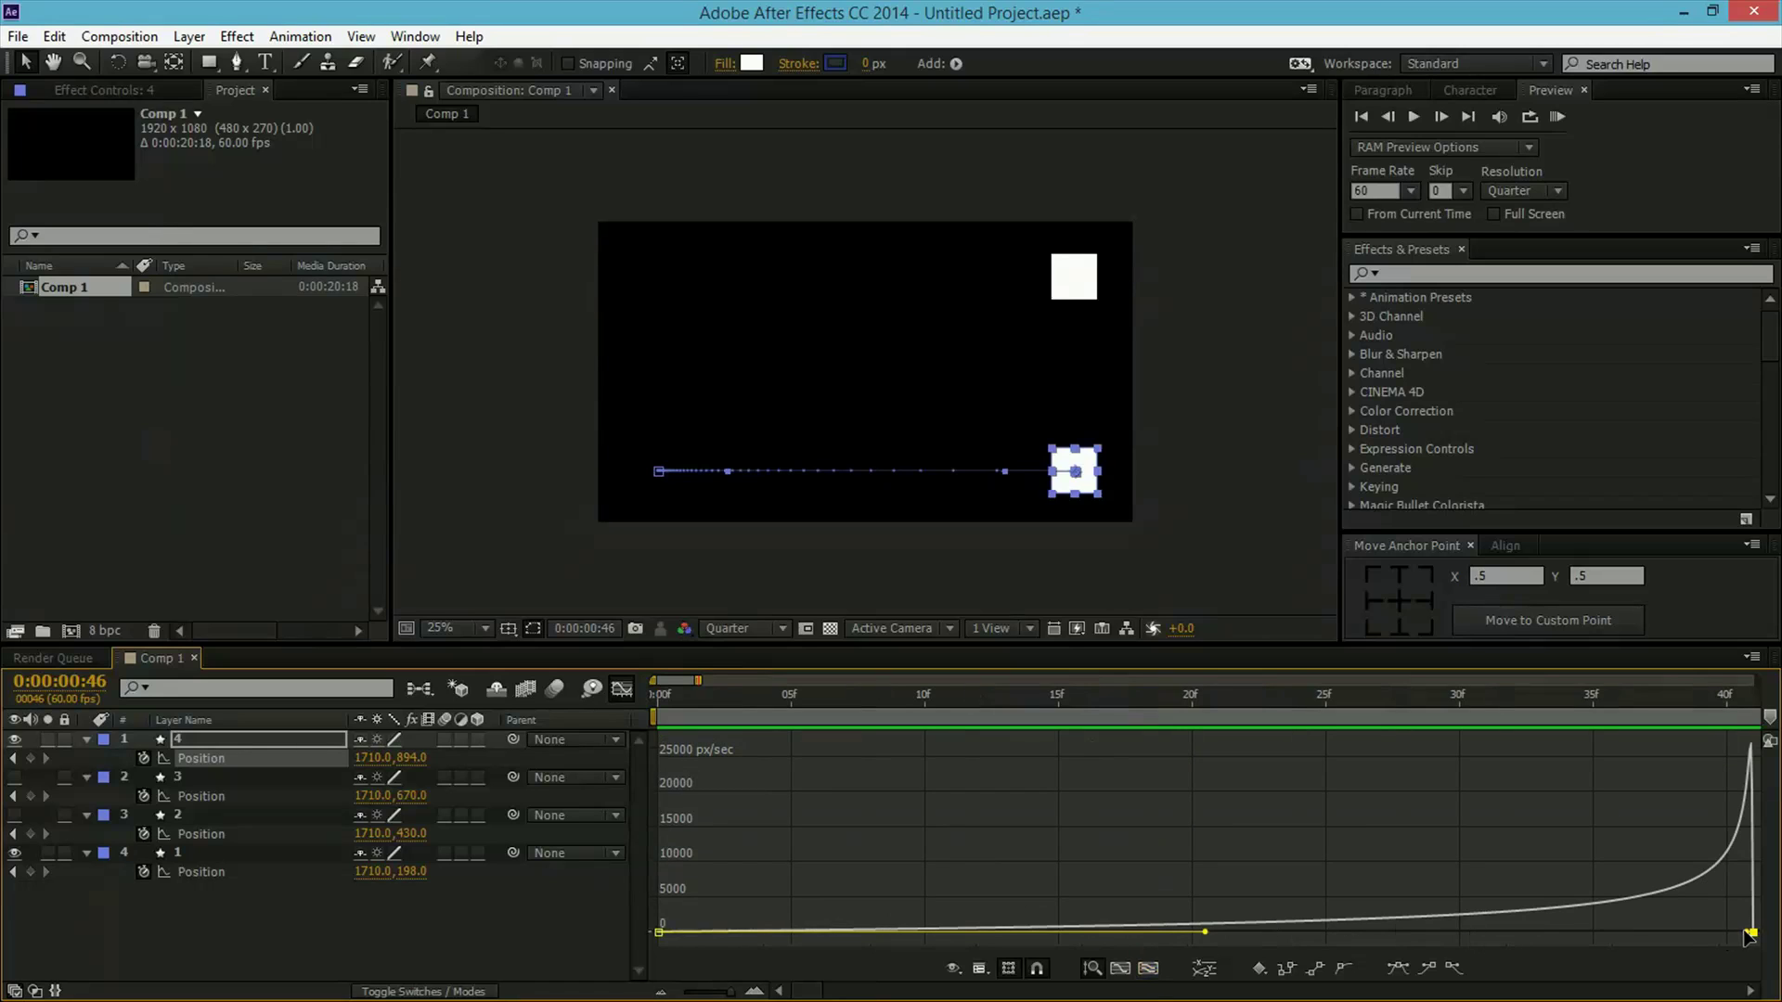
drag(1743, 932, 1706, 931)
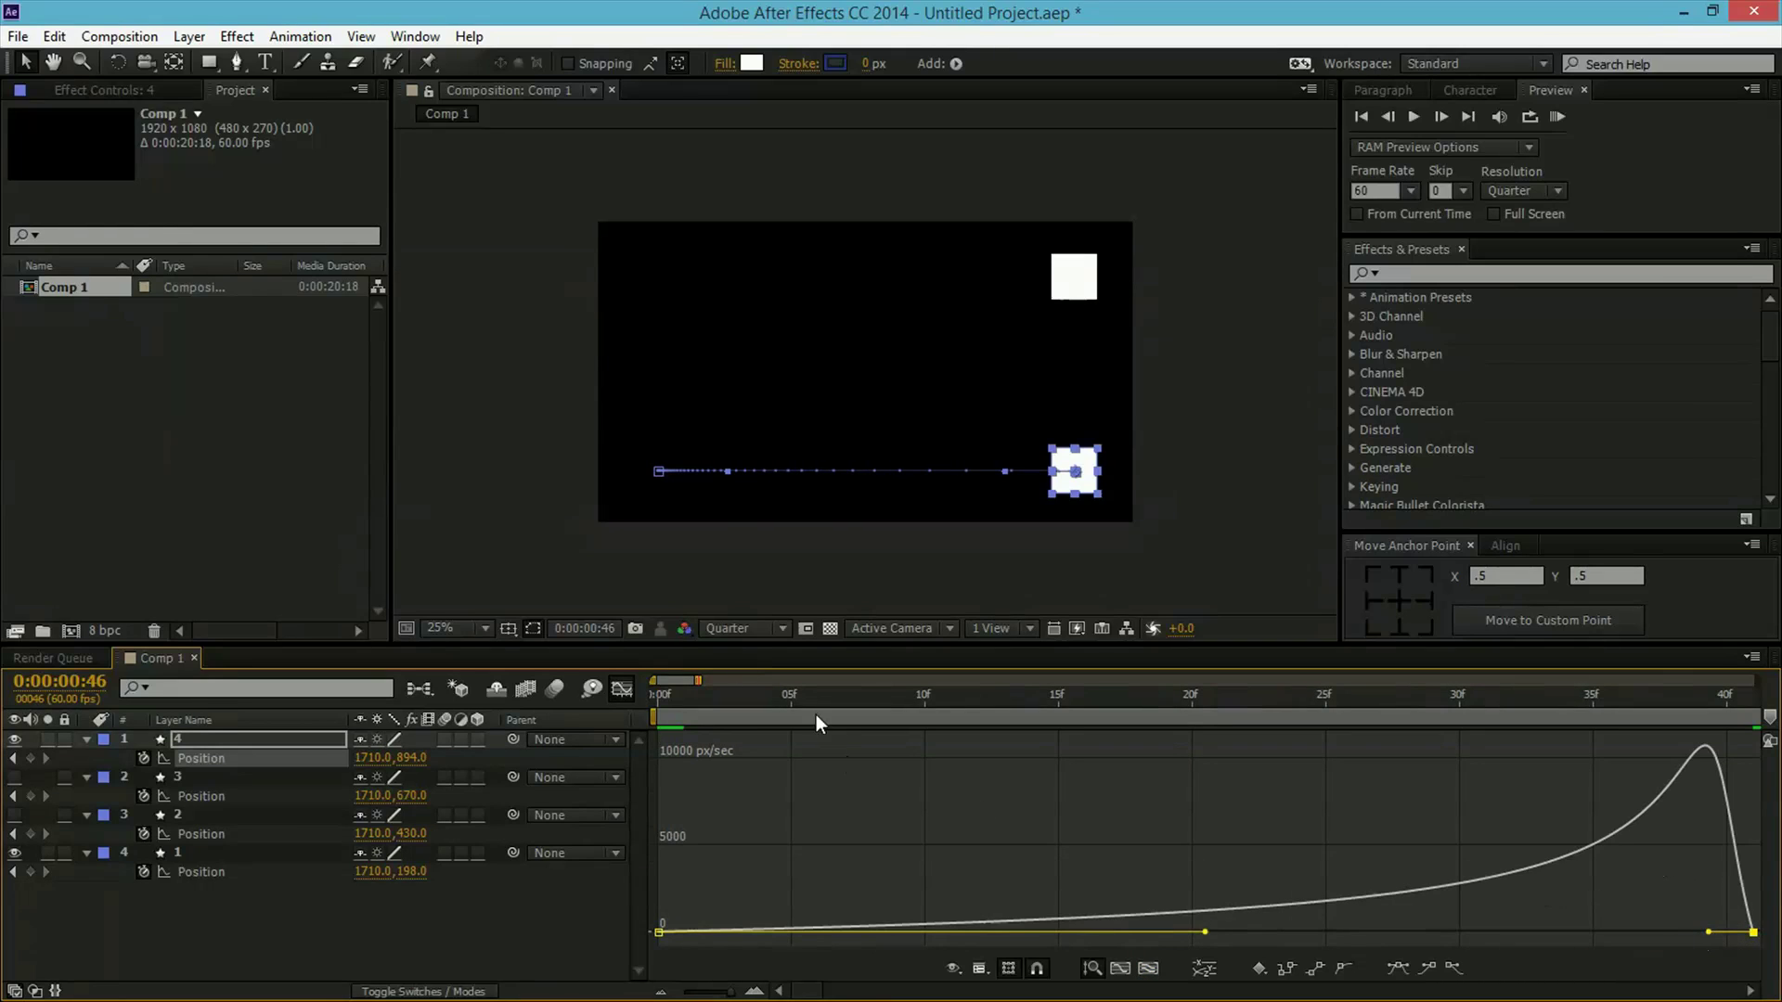
click(620, 690)
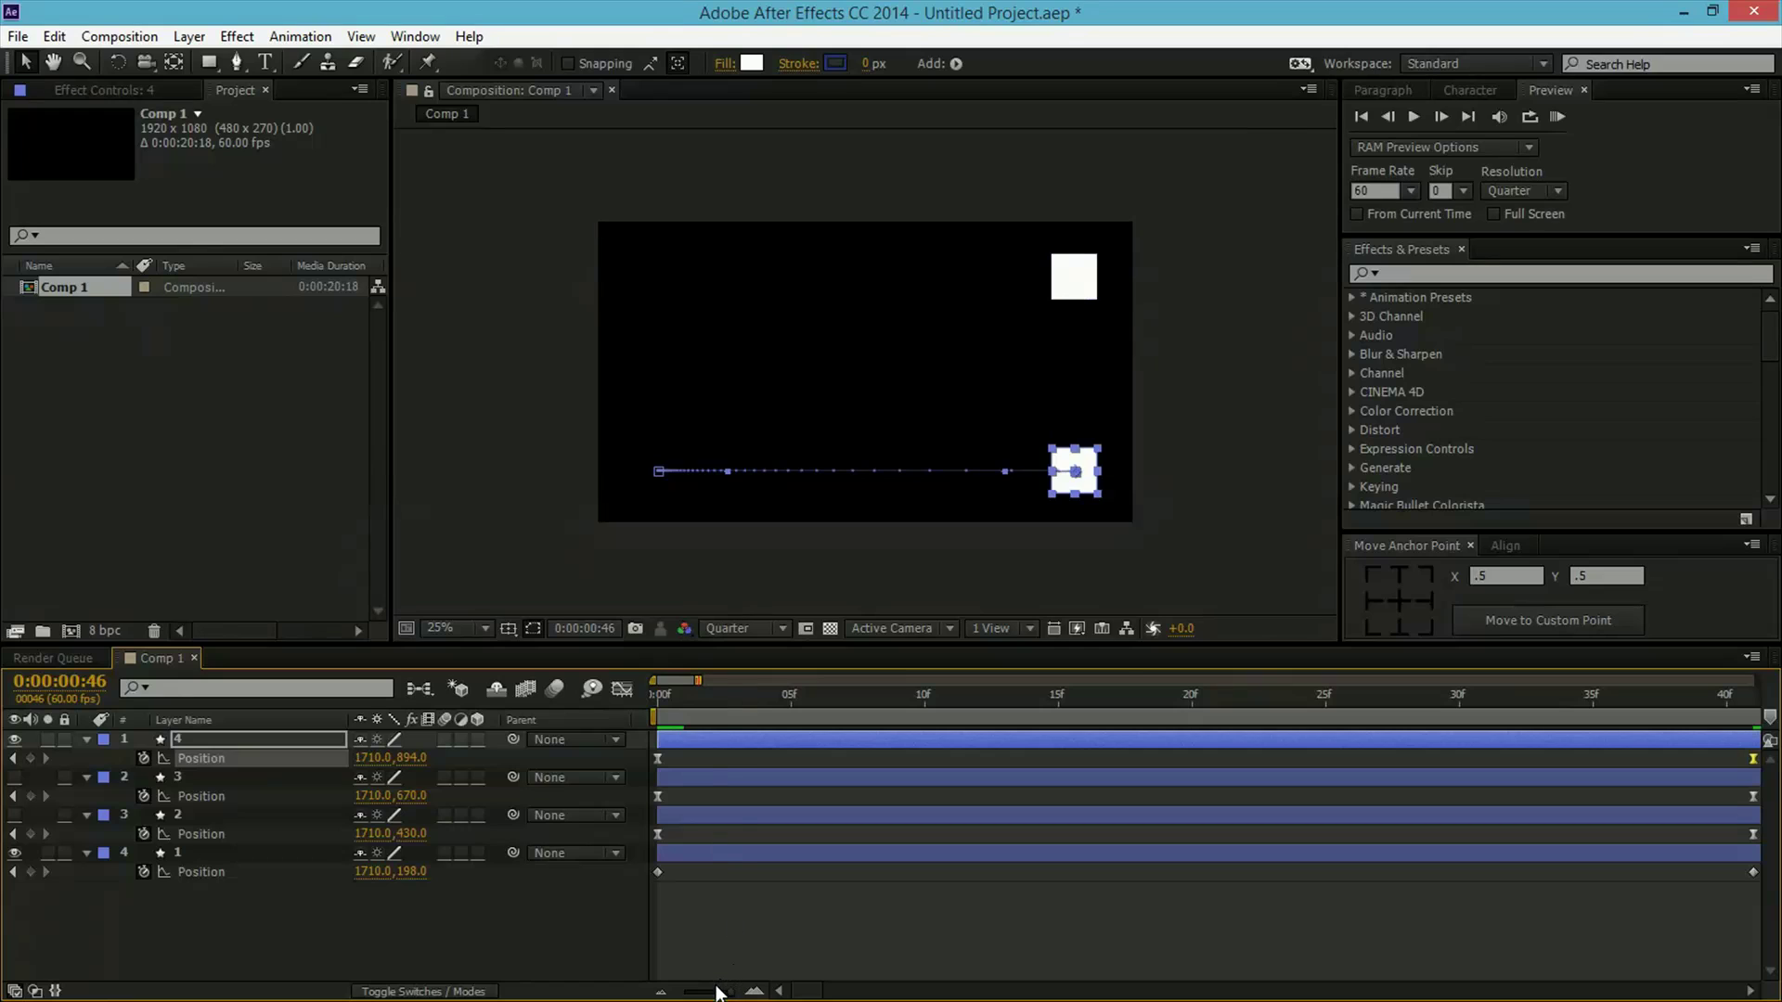
drag(716, 991, 712, 994)
click(722, 926)
key(KP_0)
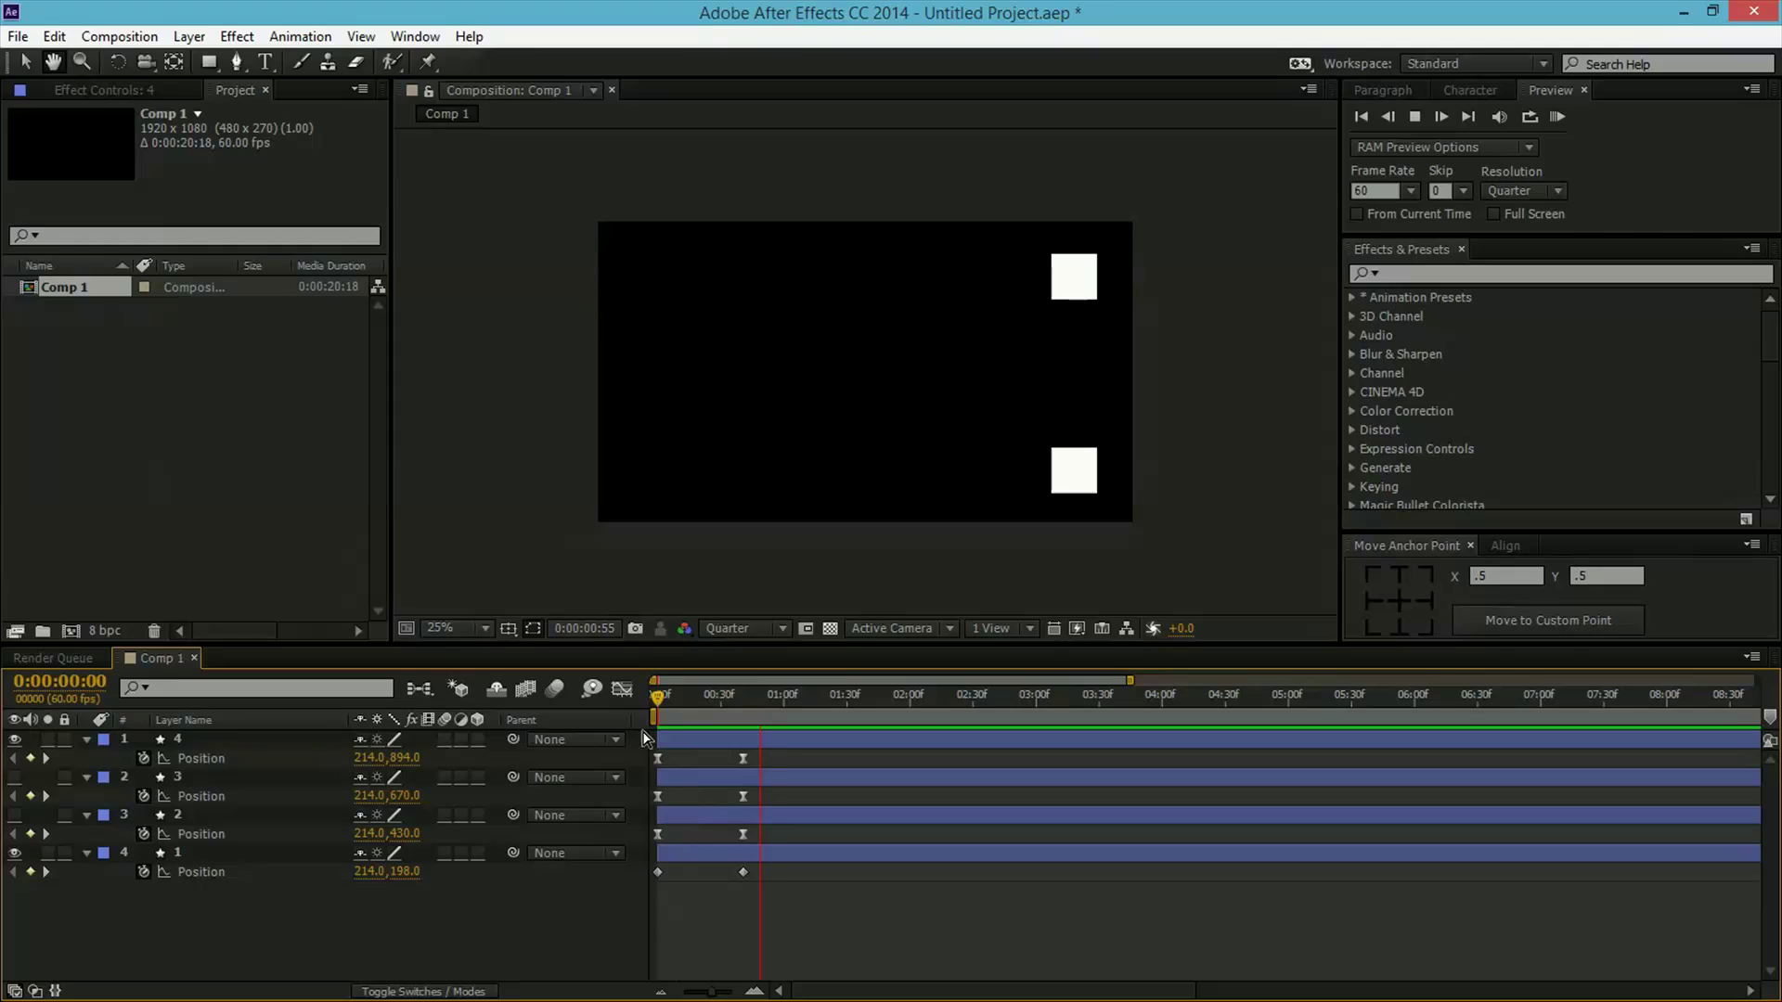
drag(754, 695, 648, 713)
key(KP_0)
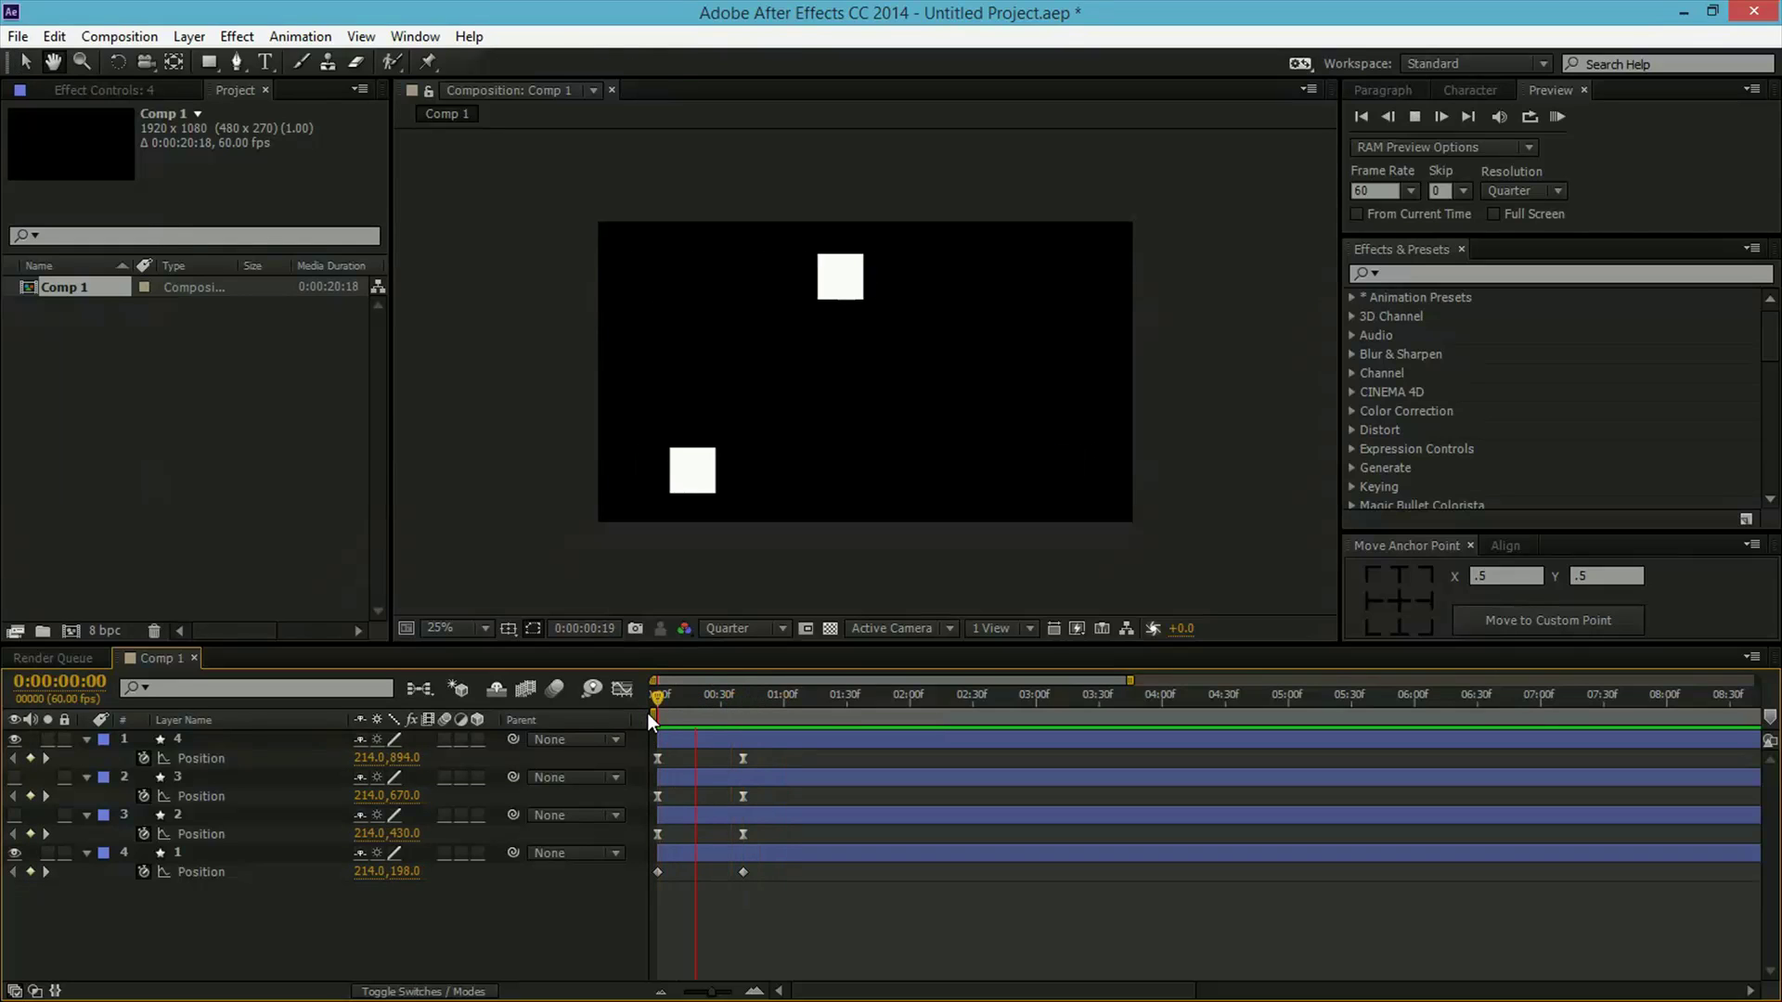
click(721, 896)
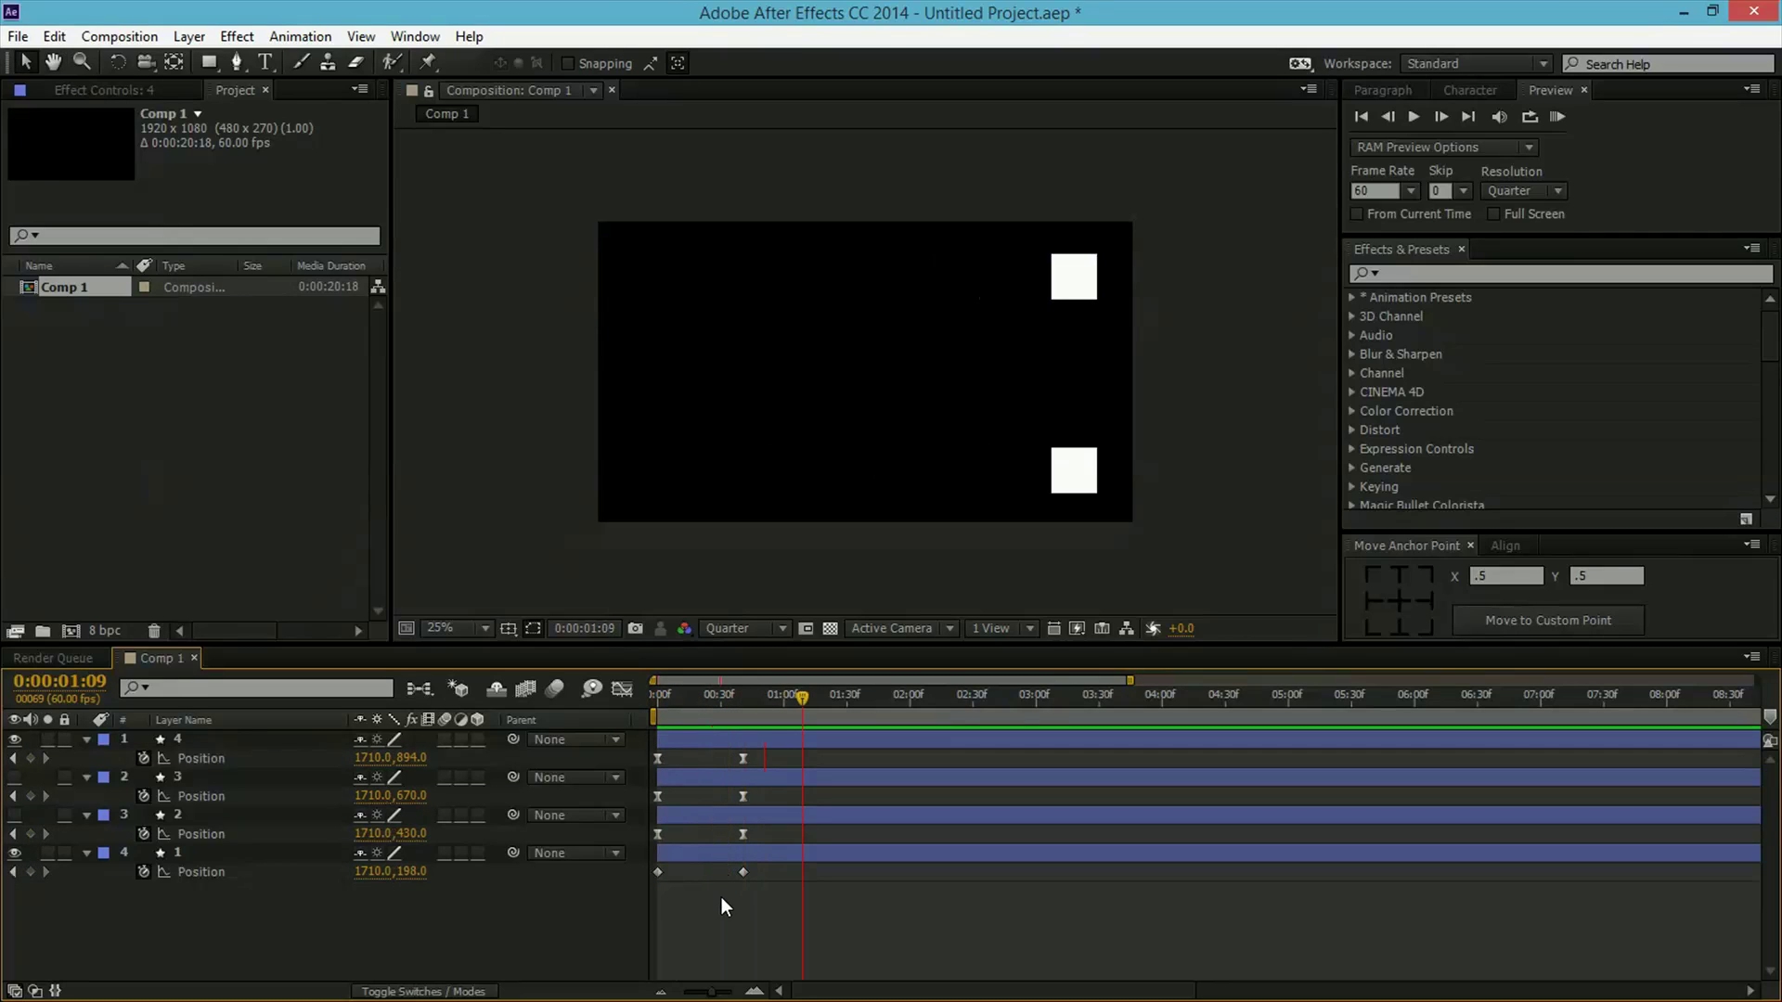
click(14, 776)
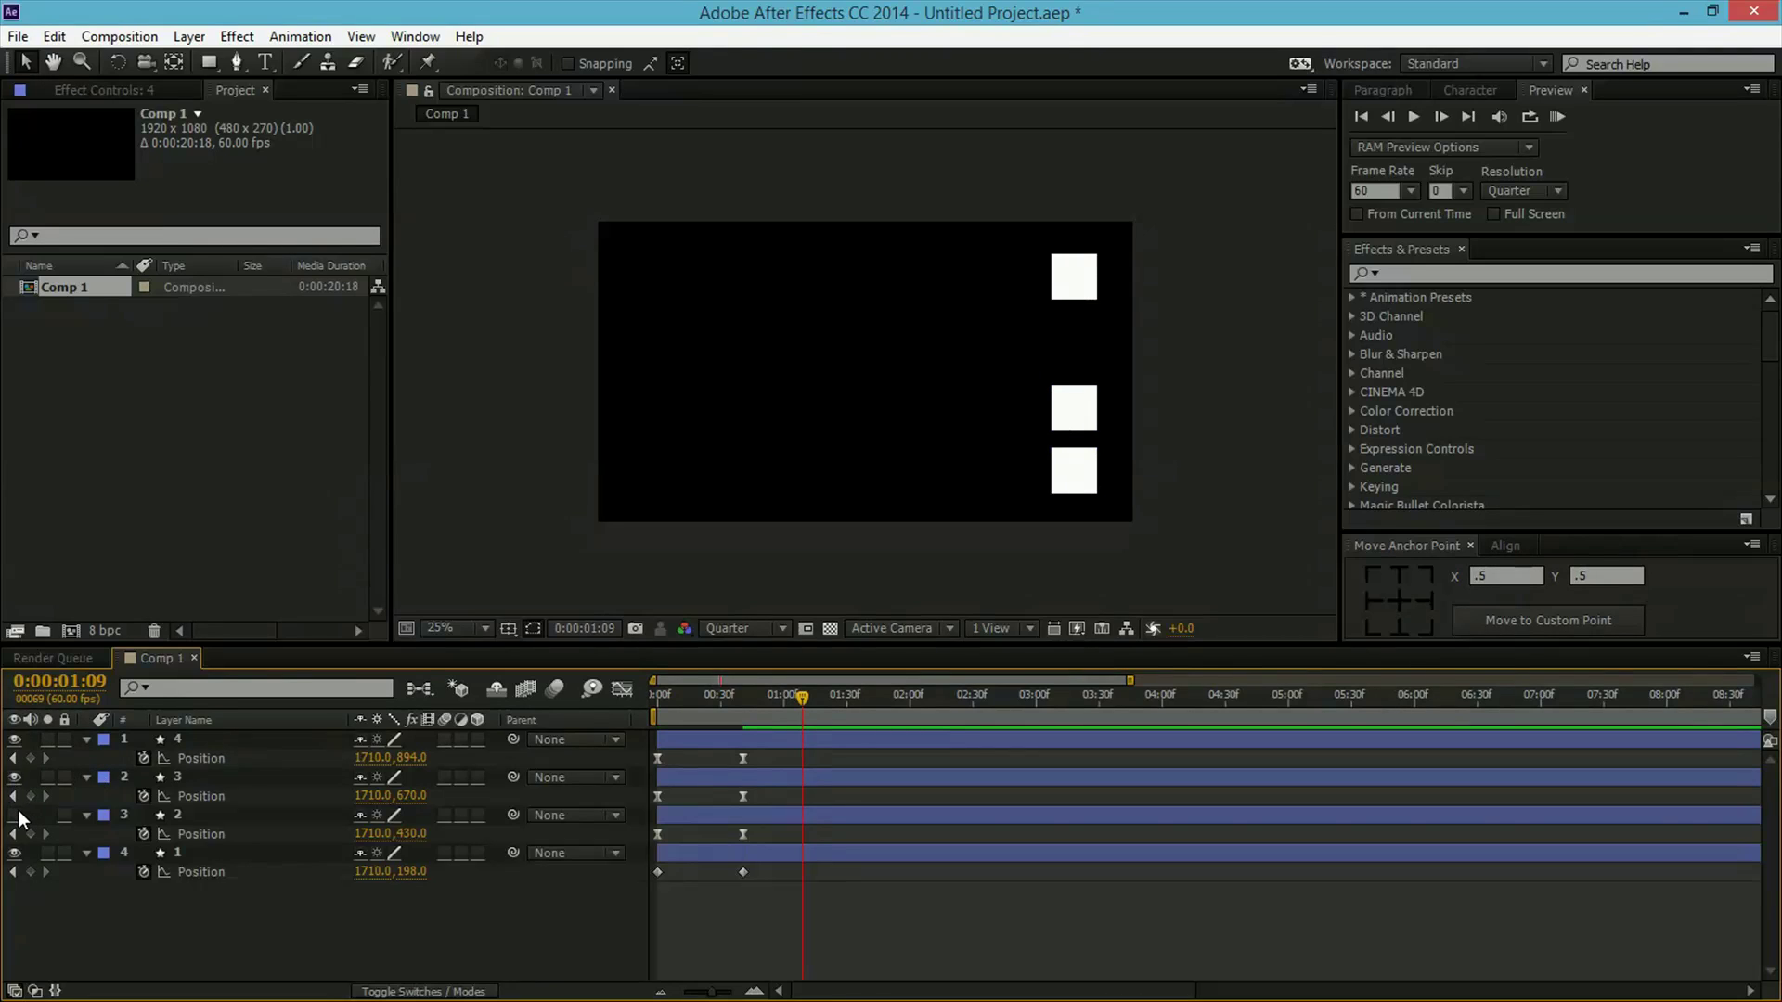
click(14, 815)
key(KP_0)
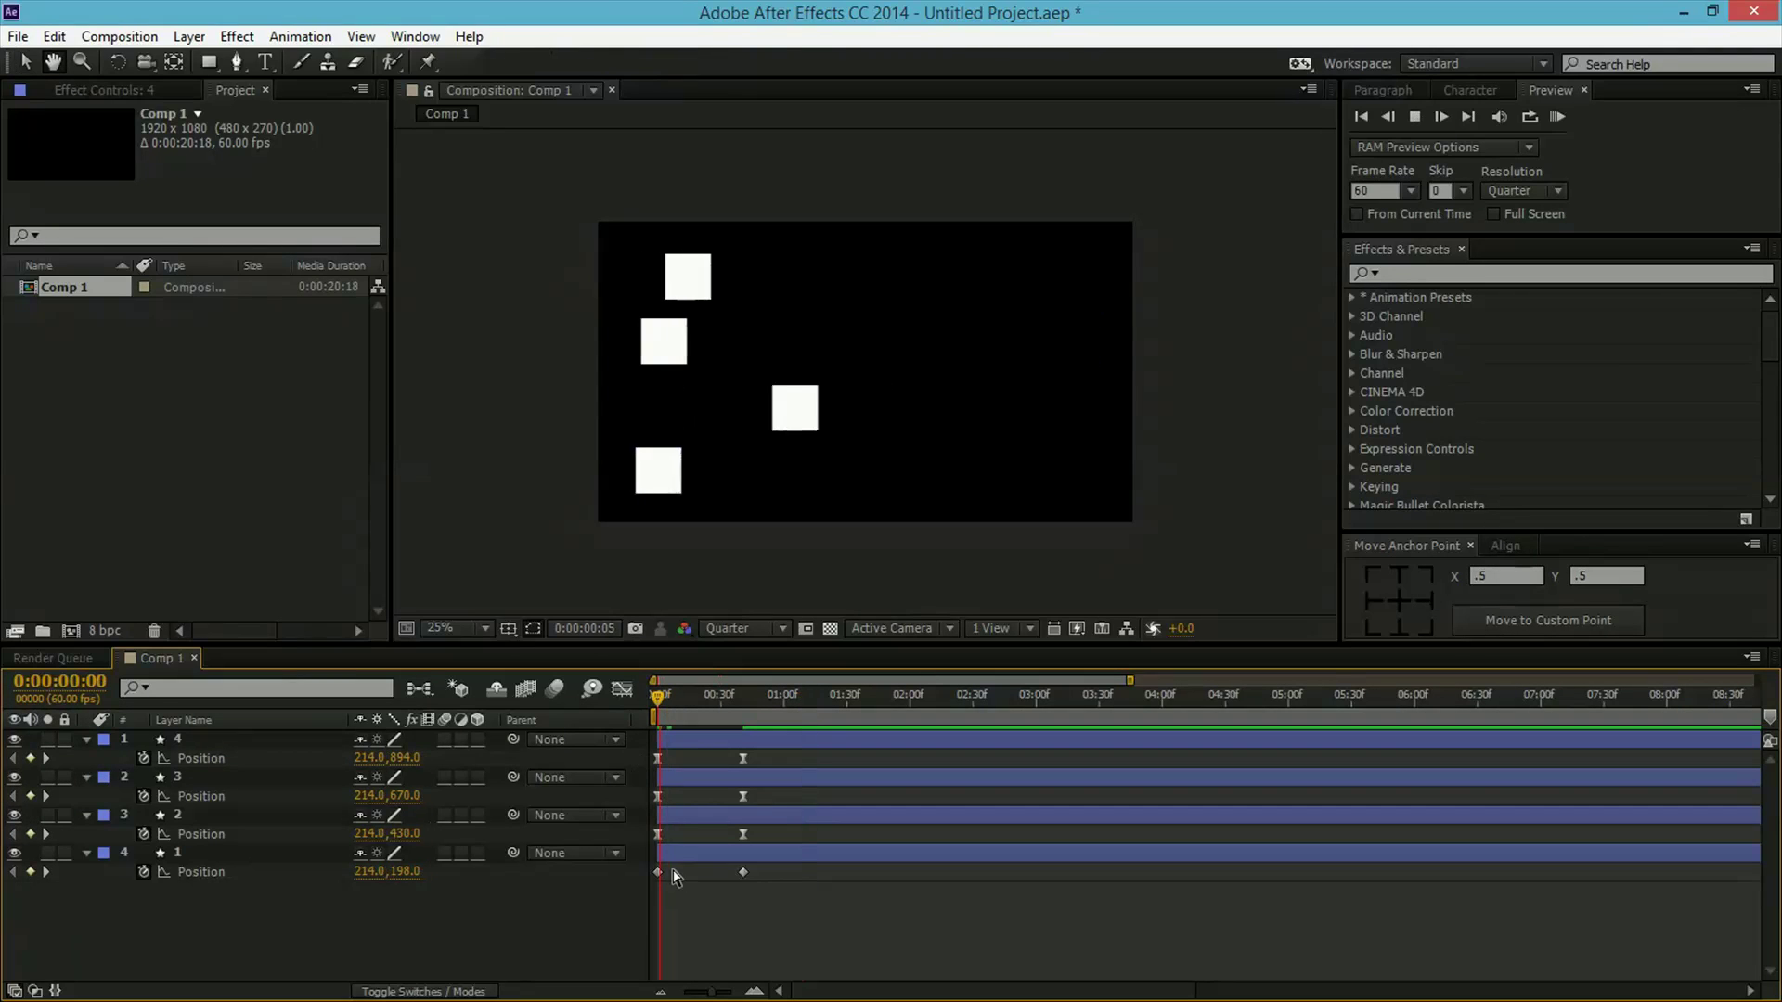
click(754, 910)
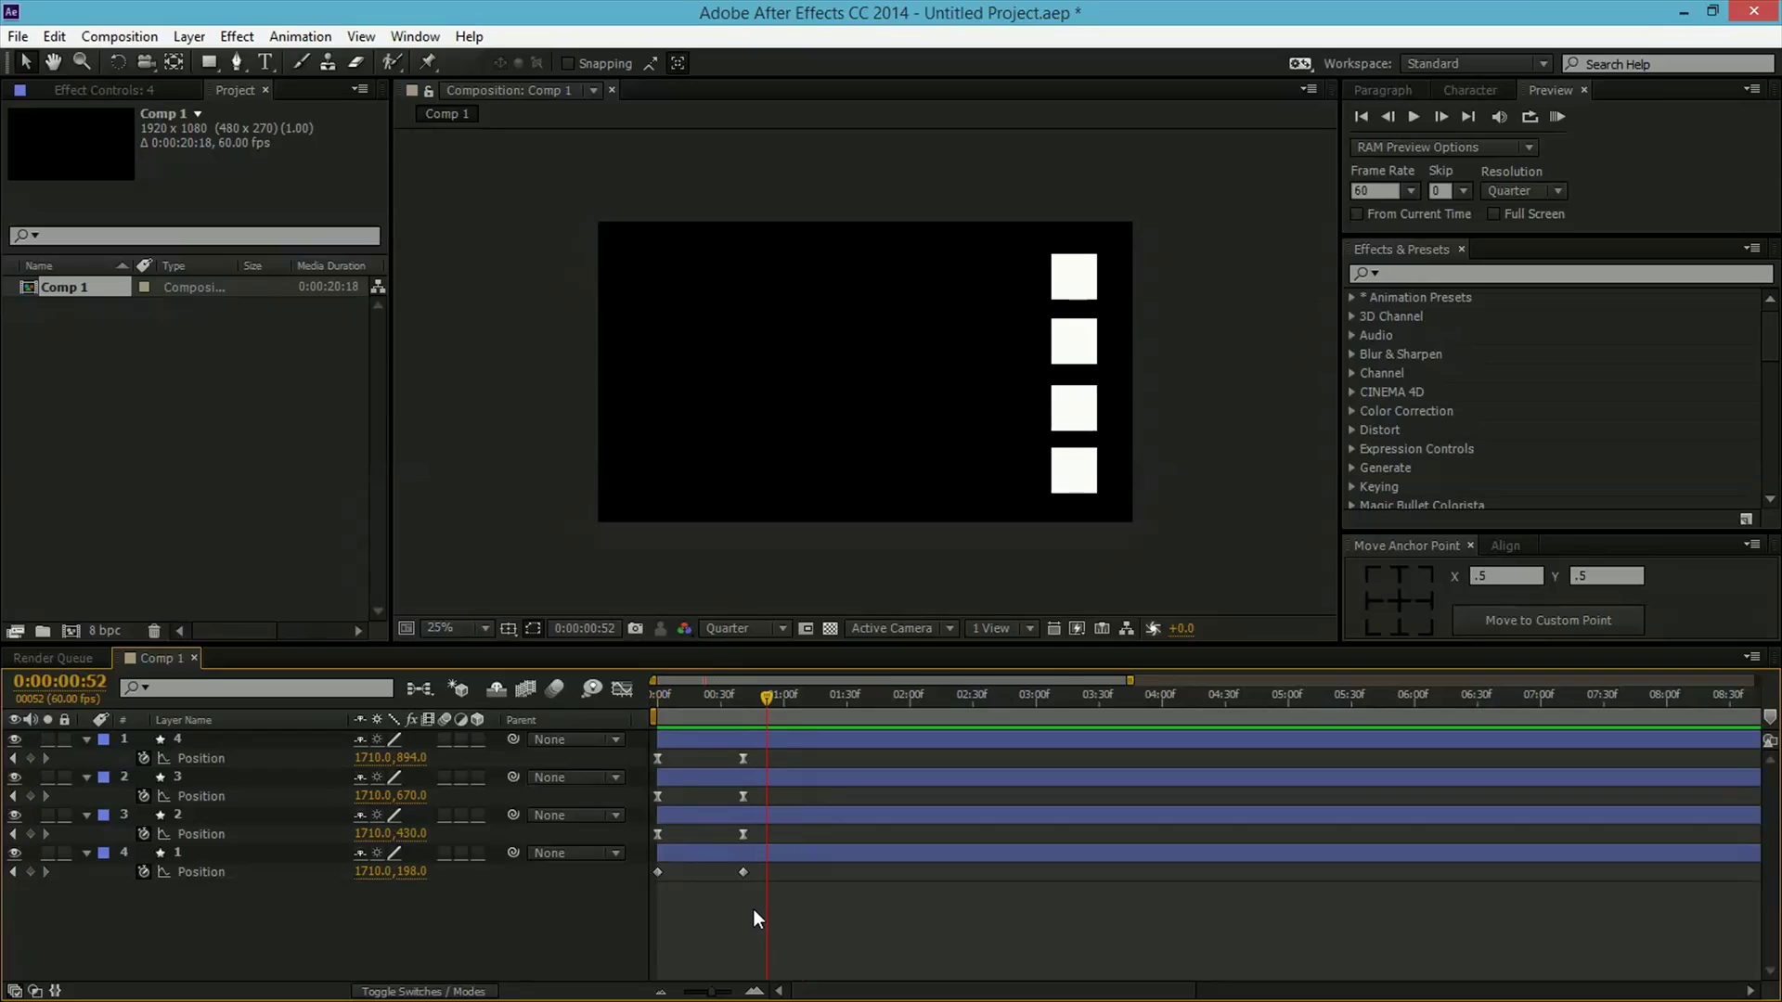
drag(770, 875, 587, 867)
click(749, 913)
key(KP_0)
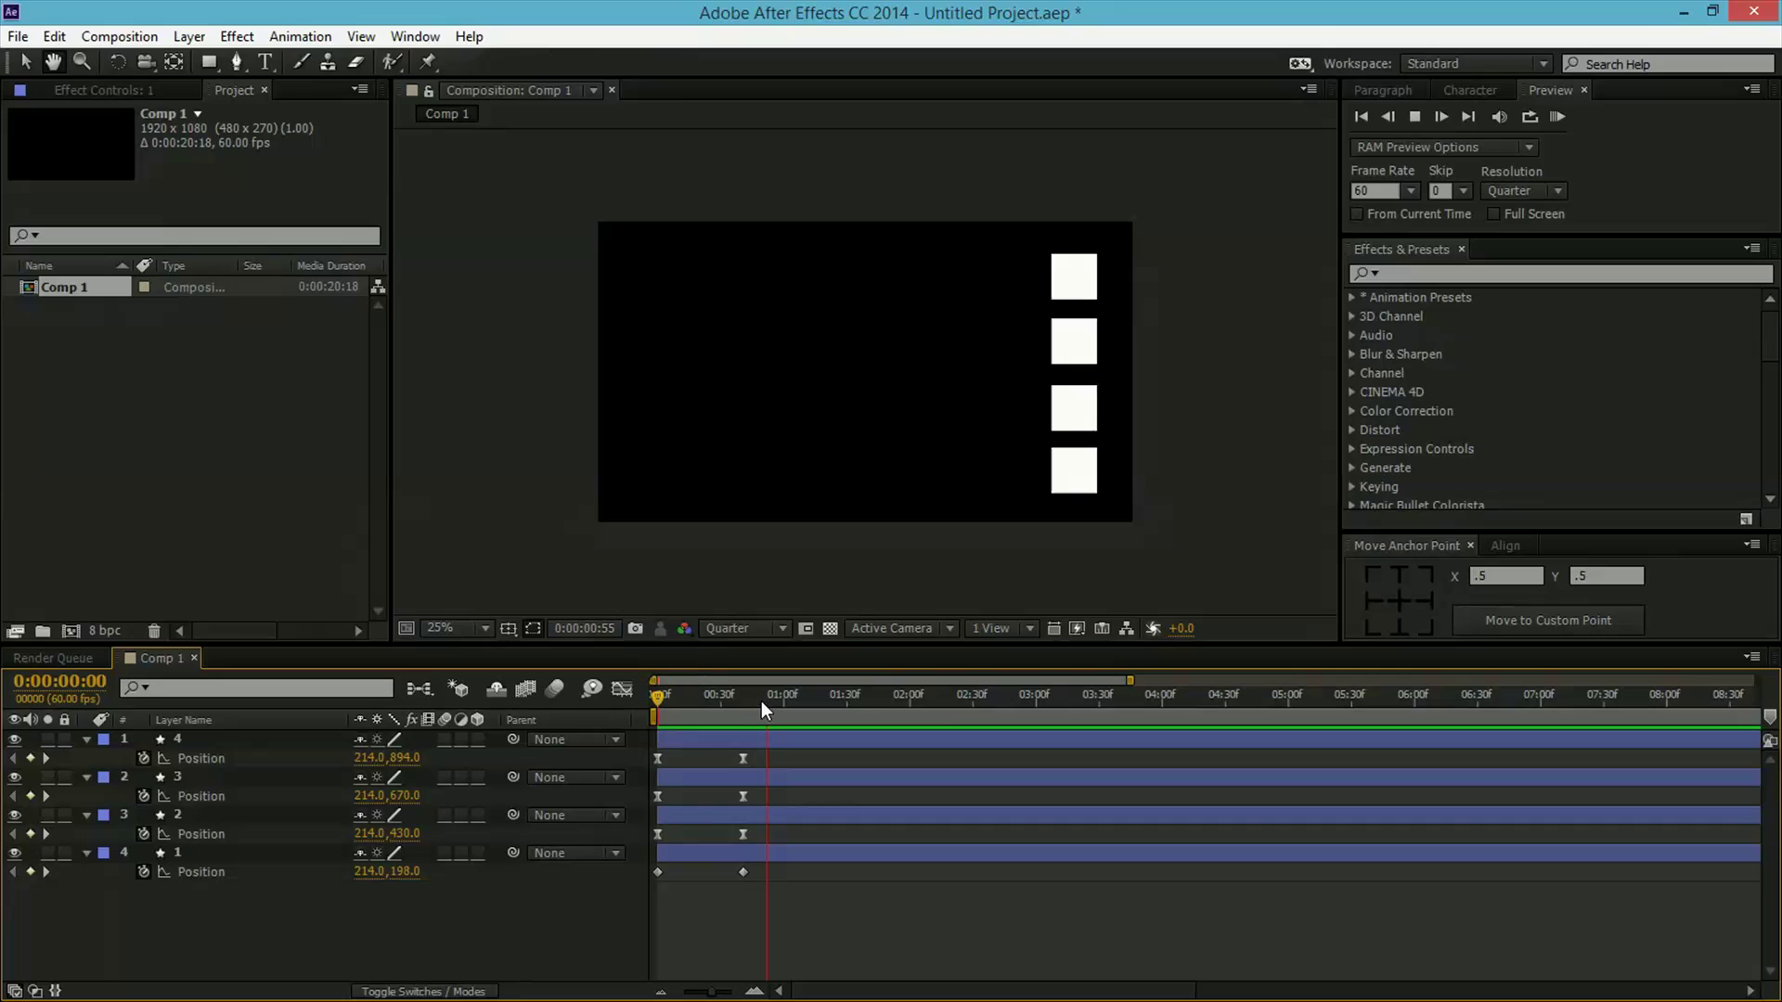
click(718, 698)
key(KP_0)
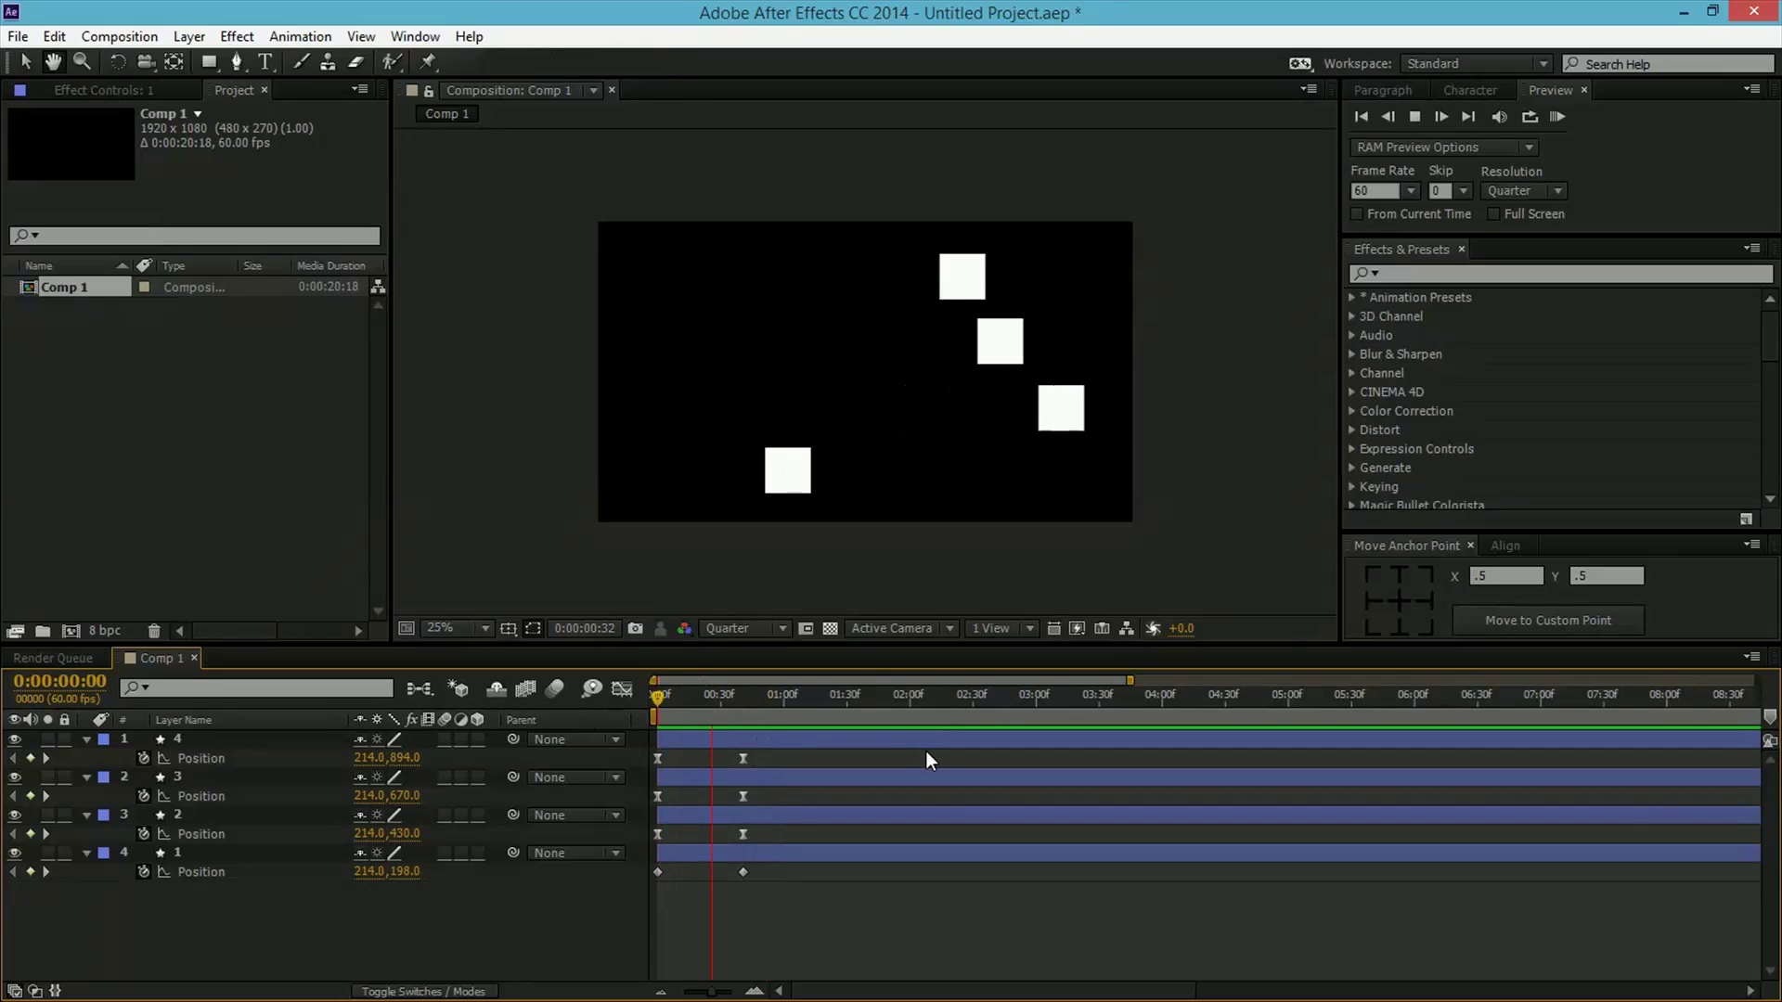
key(space)
key(KP_0)
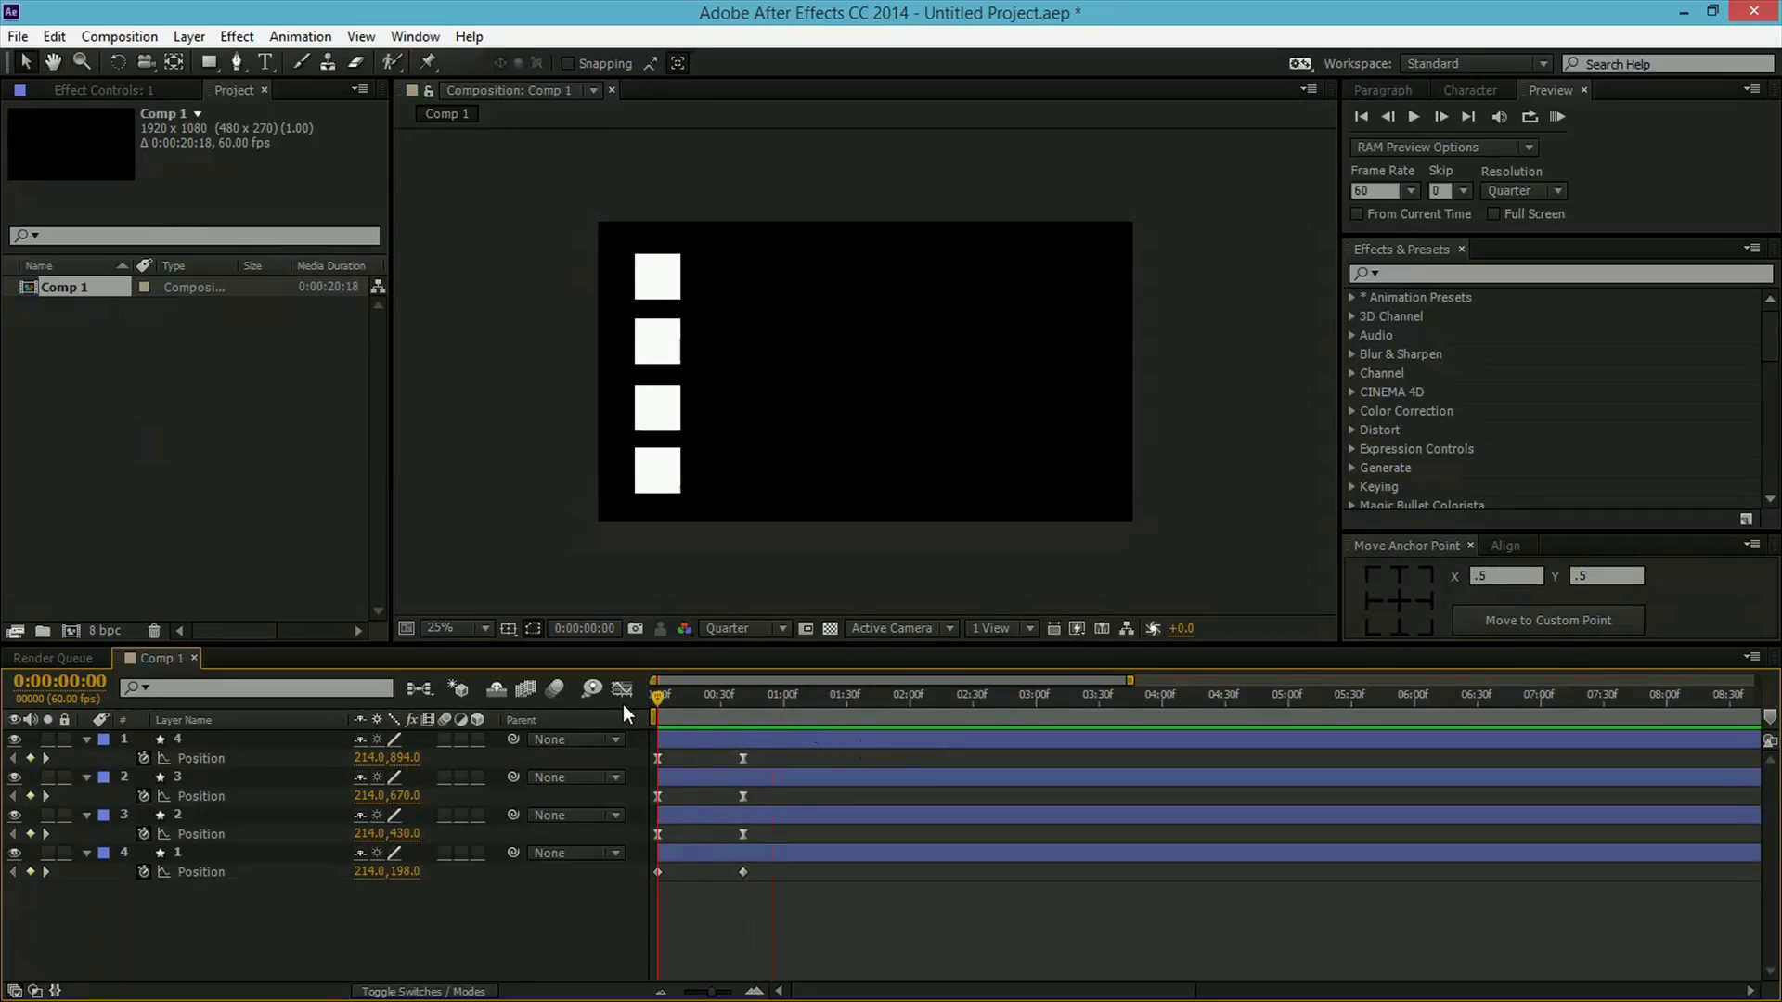
Hide the other three squares so only the top square stays visible.
drag(789, 869, 646, 873)
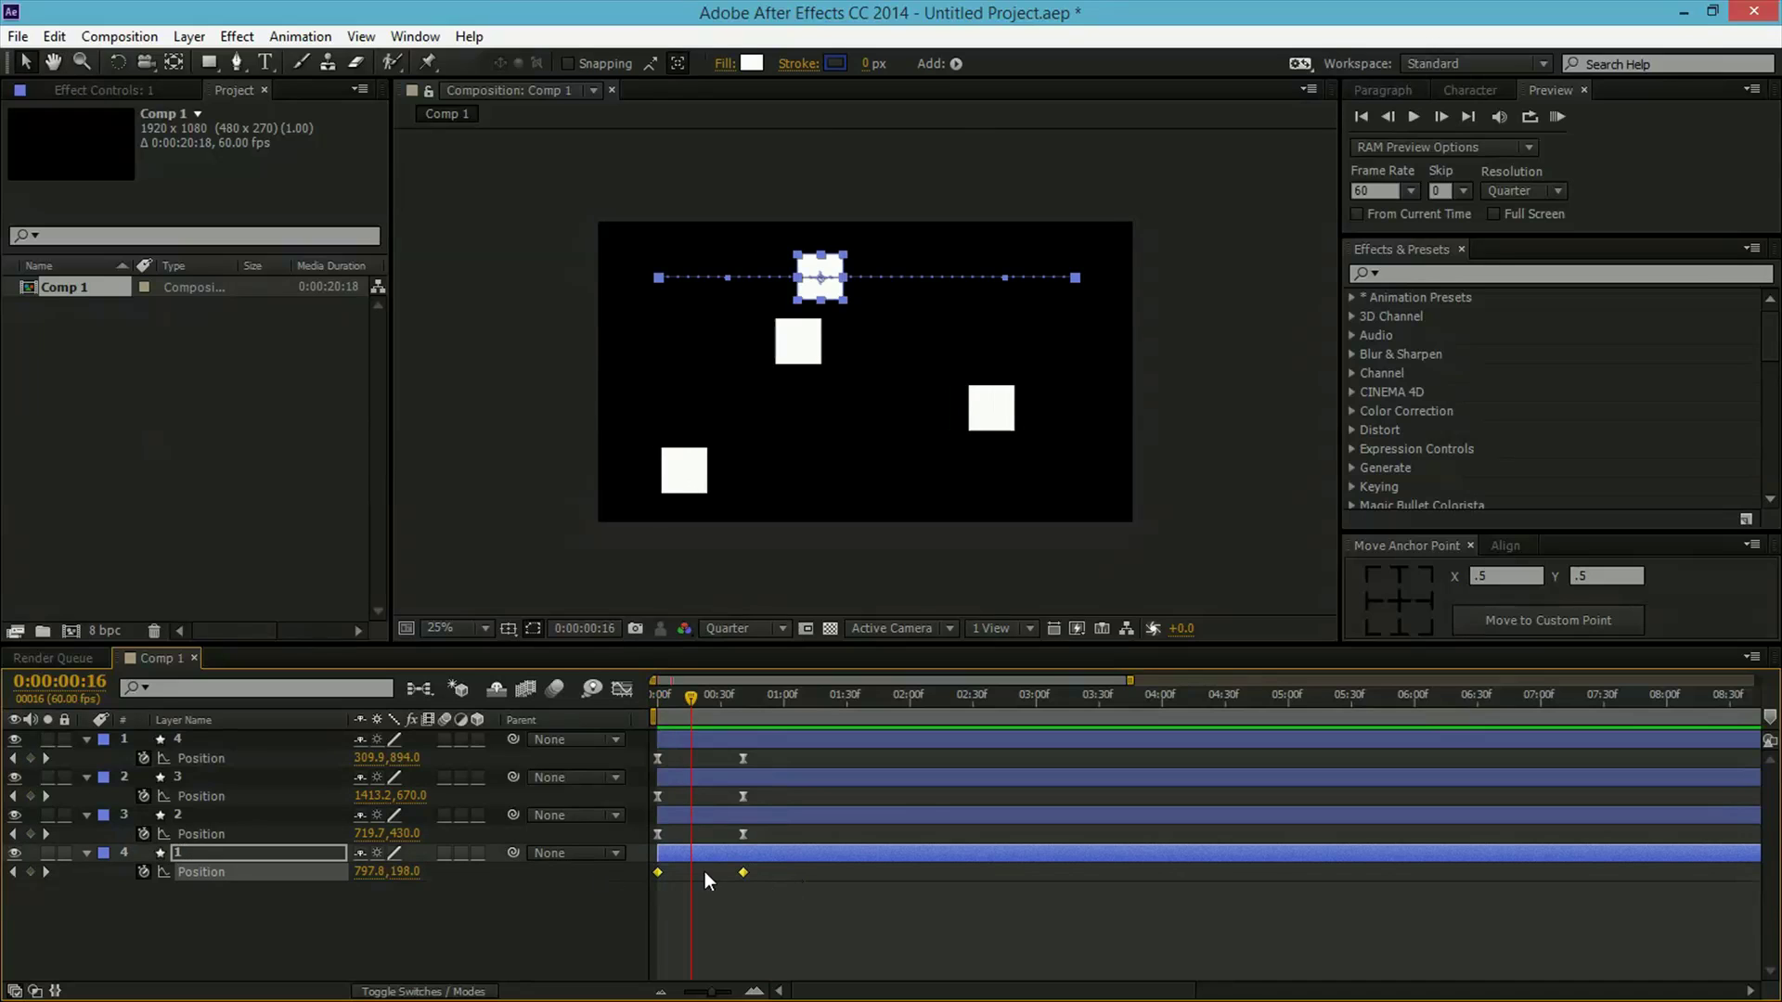
click(14, 815)
click(13, 777)
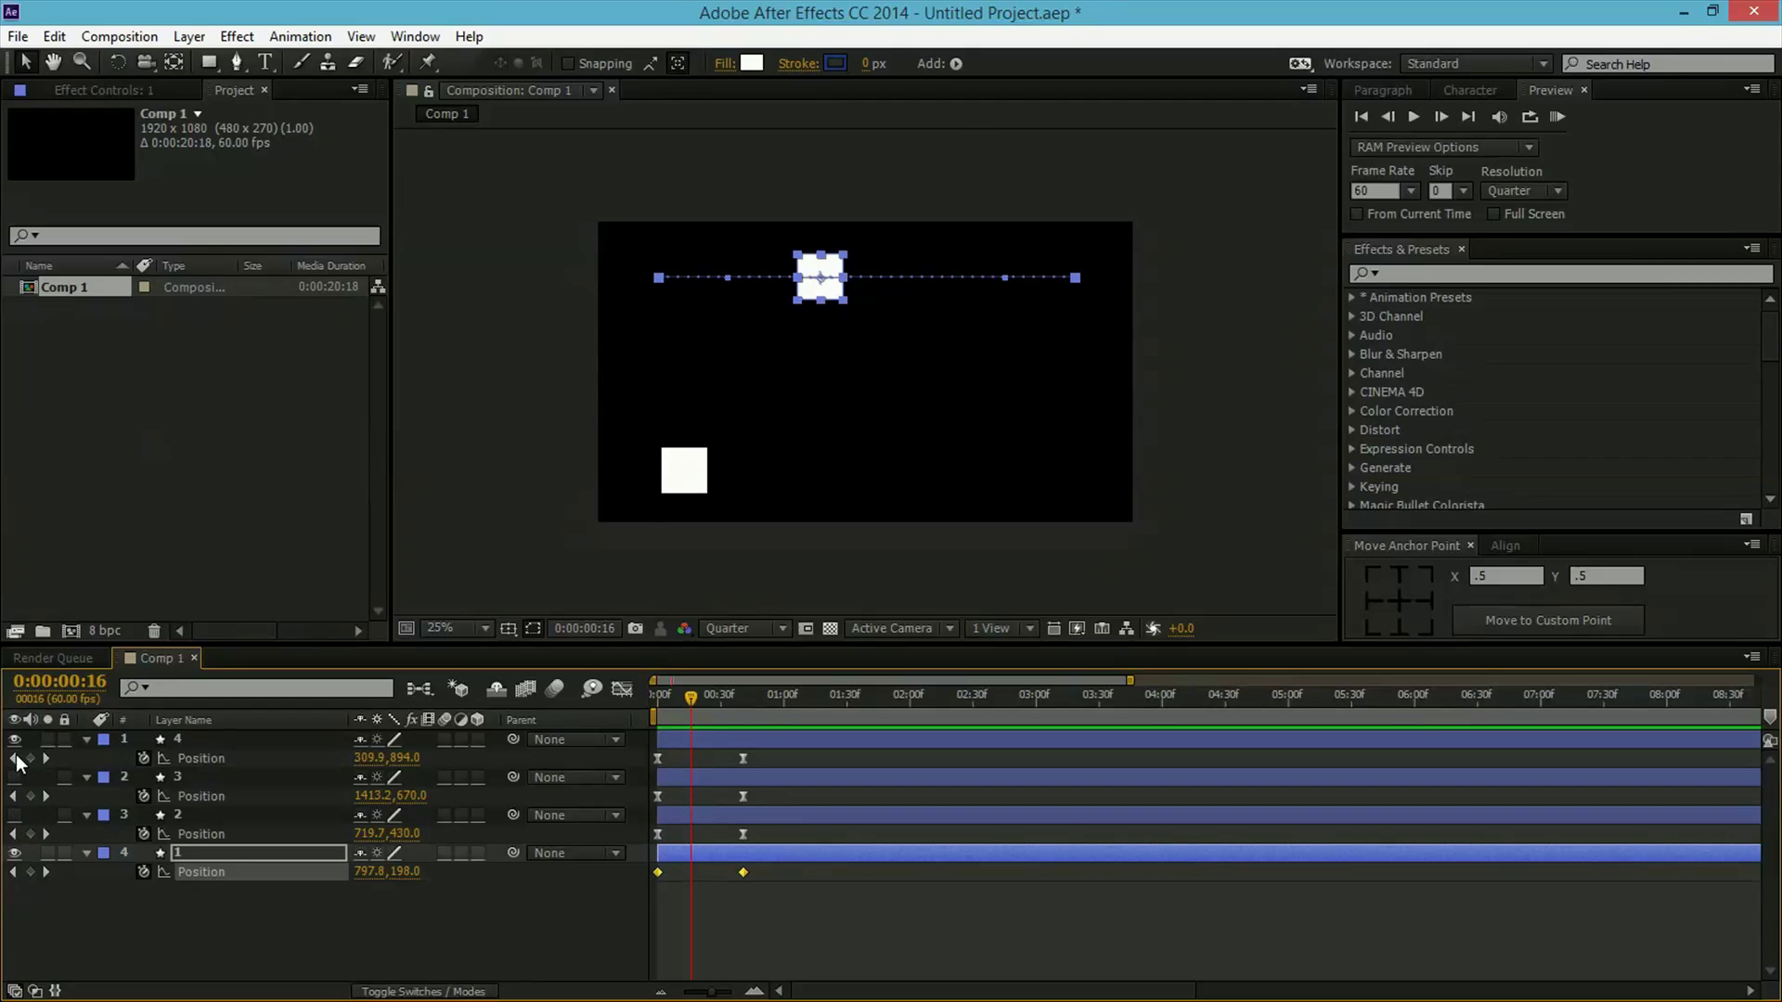
click(14, 739)
click(713, 942)
Easy Ease the top square's Position keyframes and fit its arching speed graph to view.
click(557, 873)
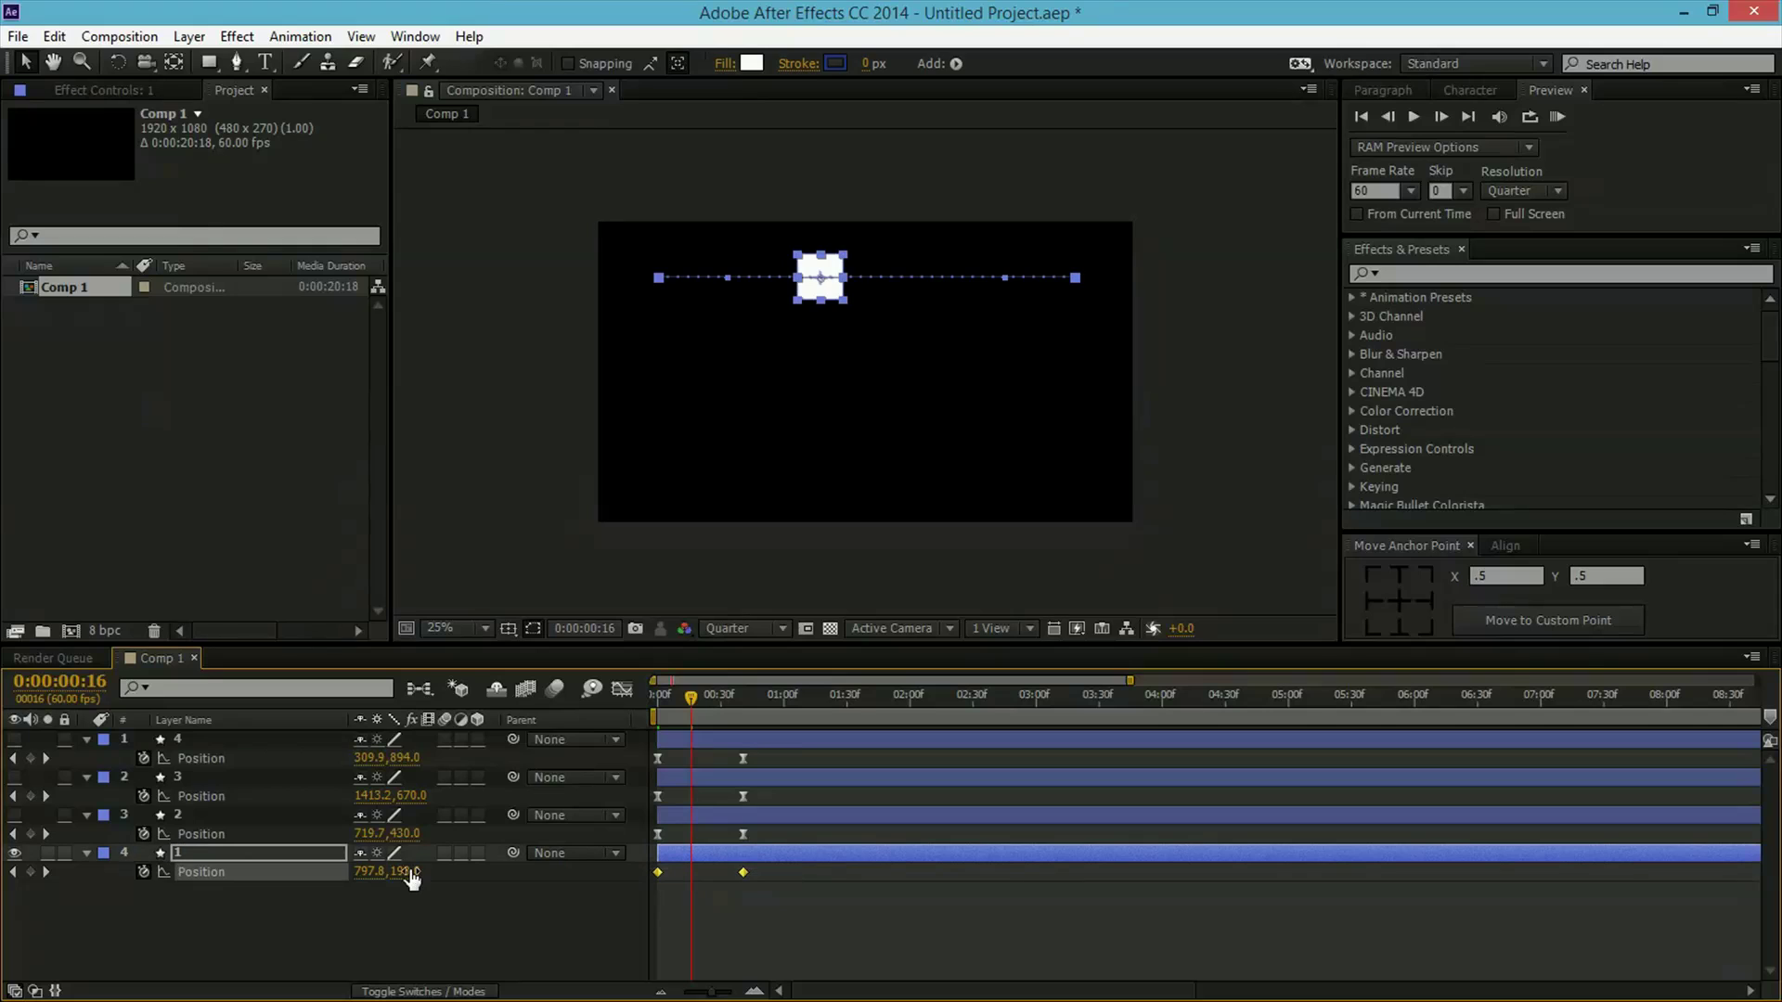
drag(413, 880, 371, 880)
click(622, 689)
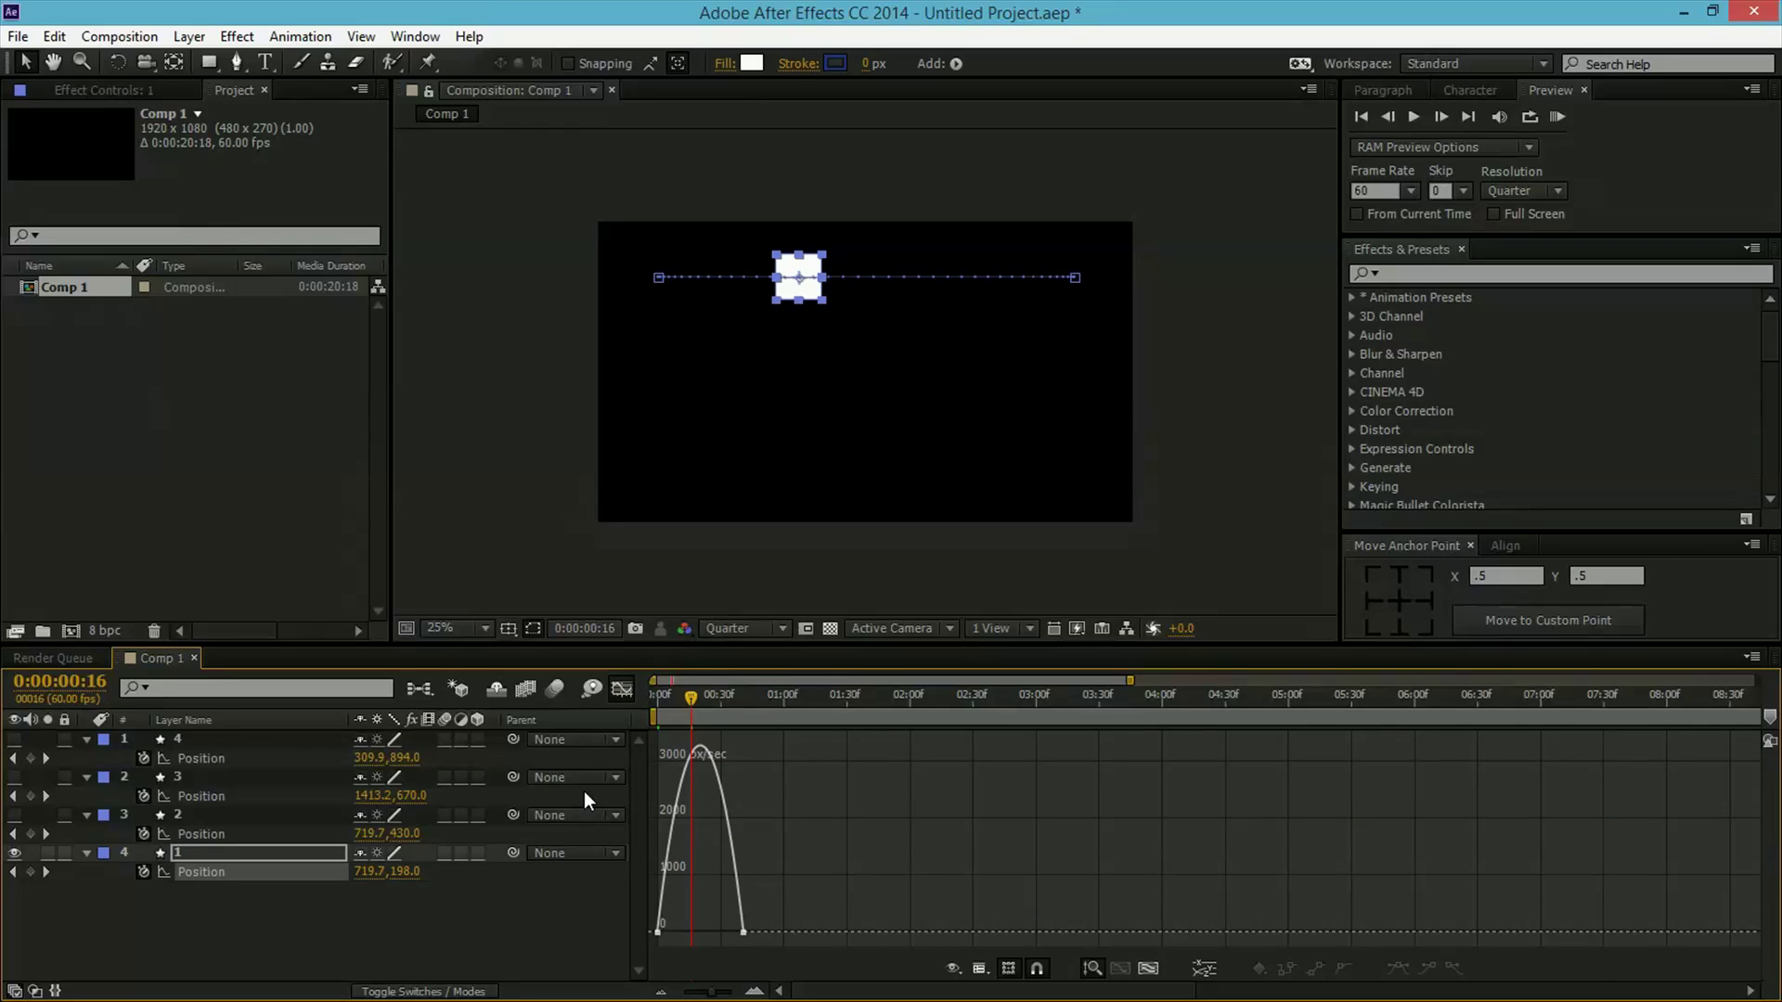
click(1148, 969)
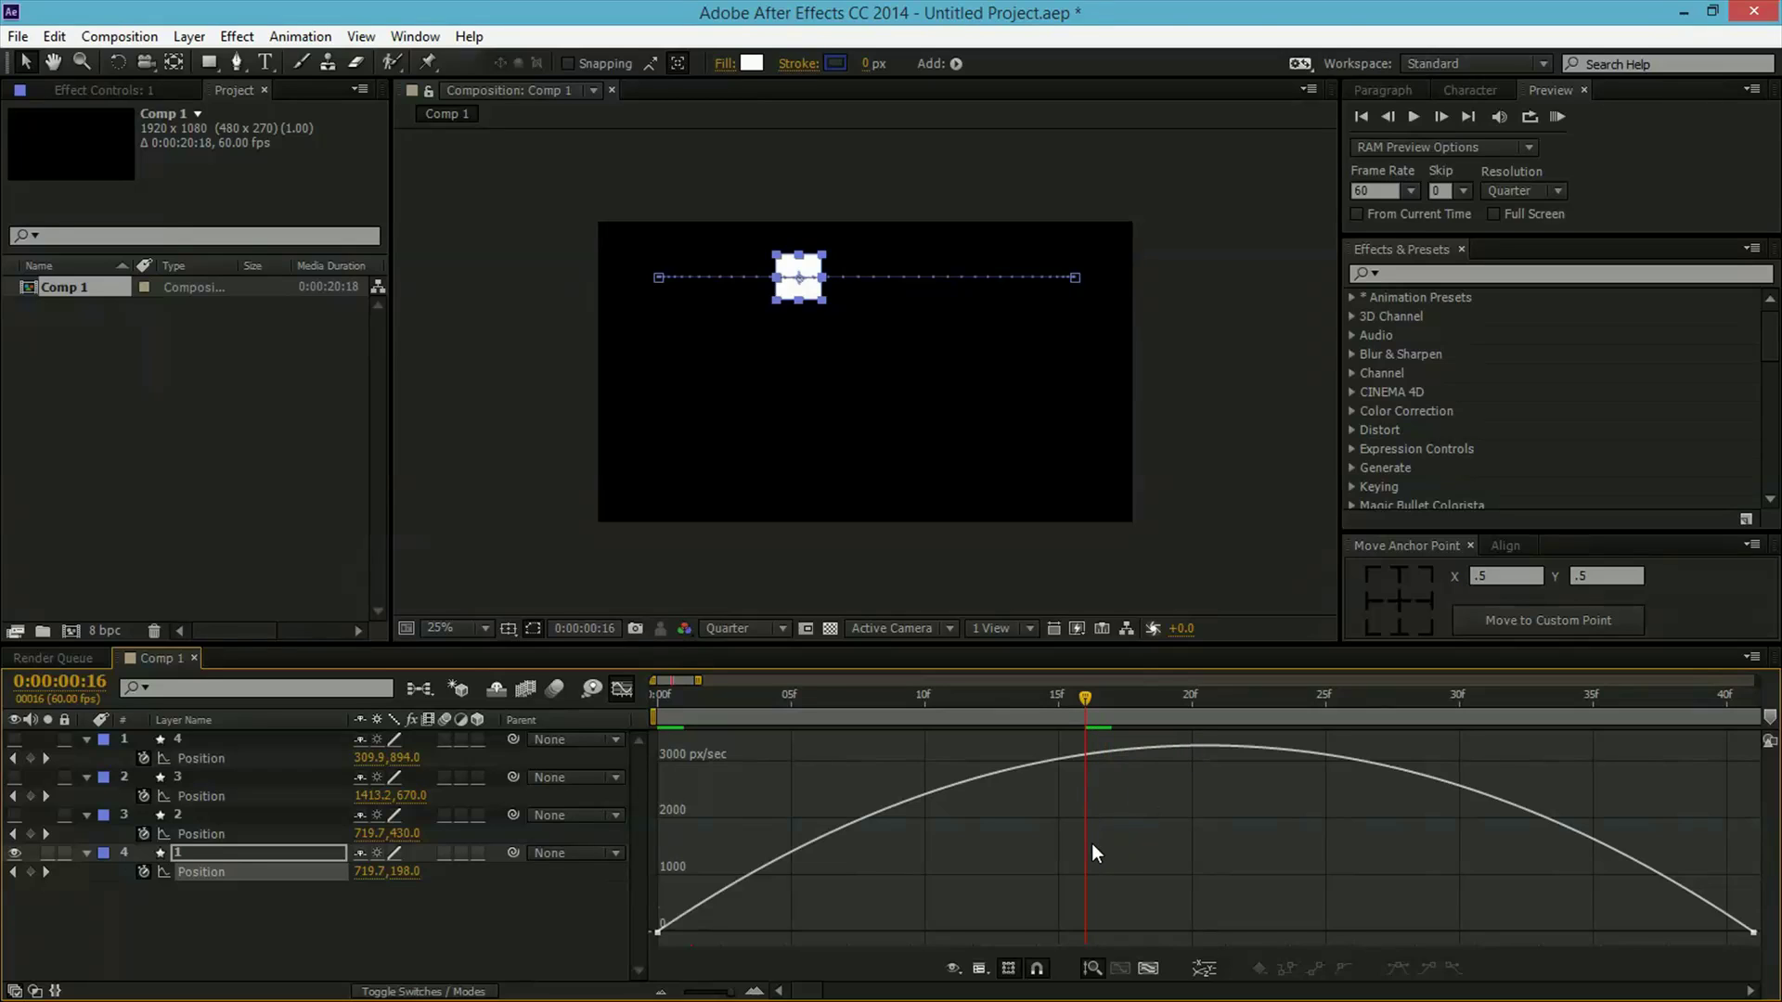
drag(1072, 698, 1139, 710)
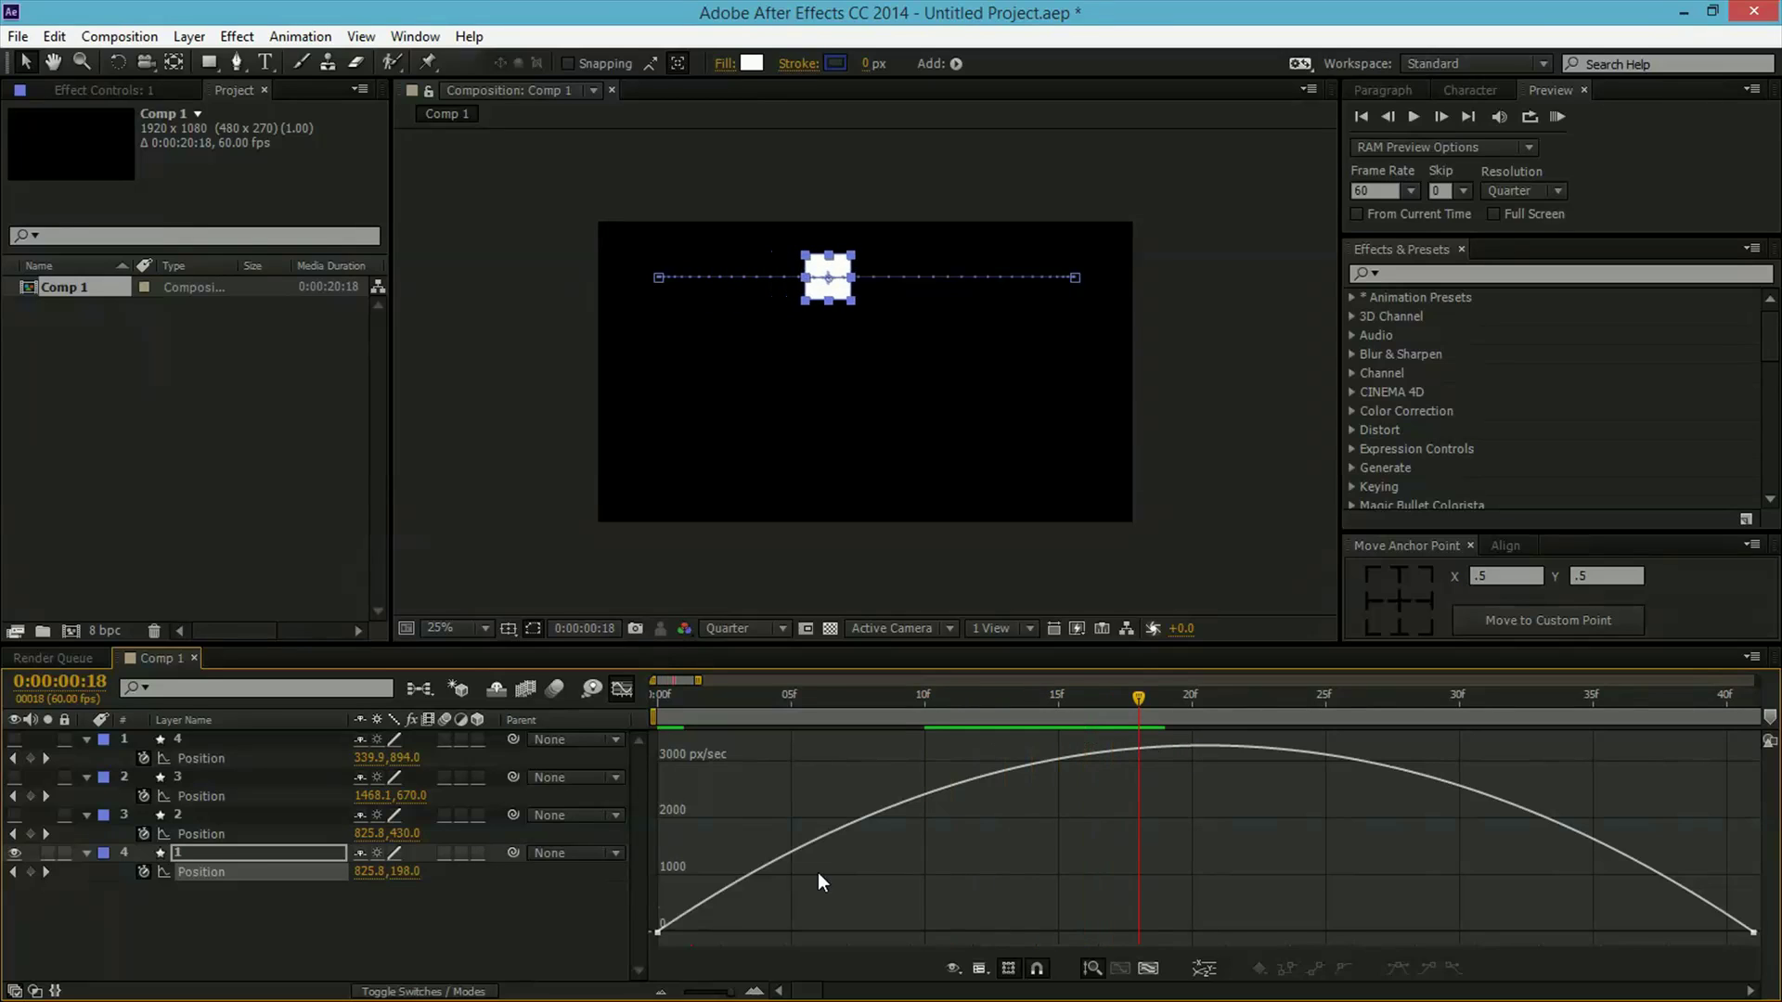
Set the top square's first keyframe Outgoing Influence to 80% in Keyframe Velocity.
double_click(661, 931)
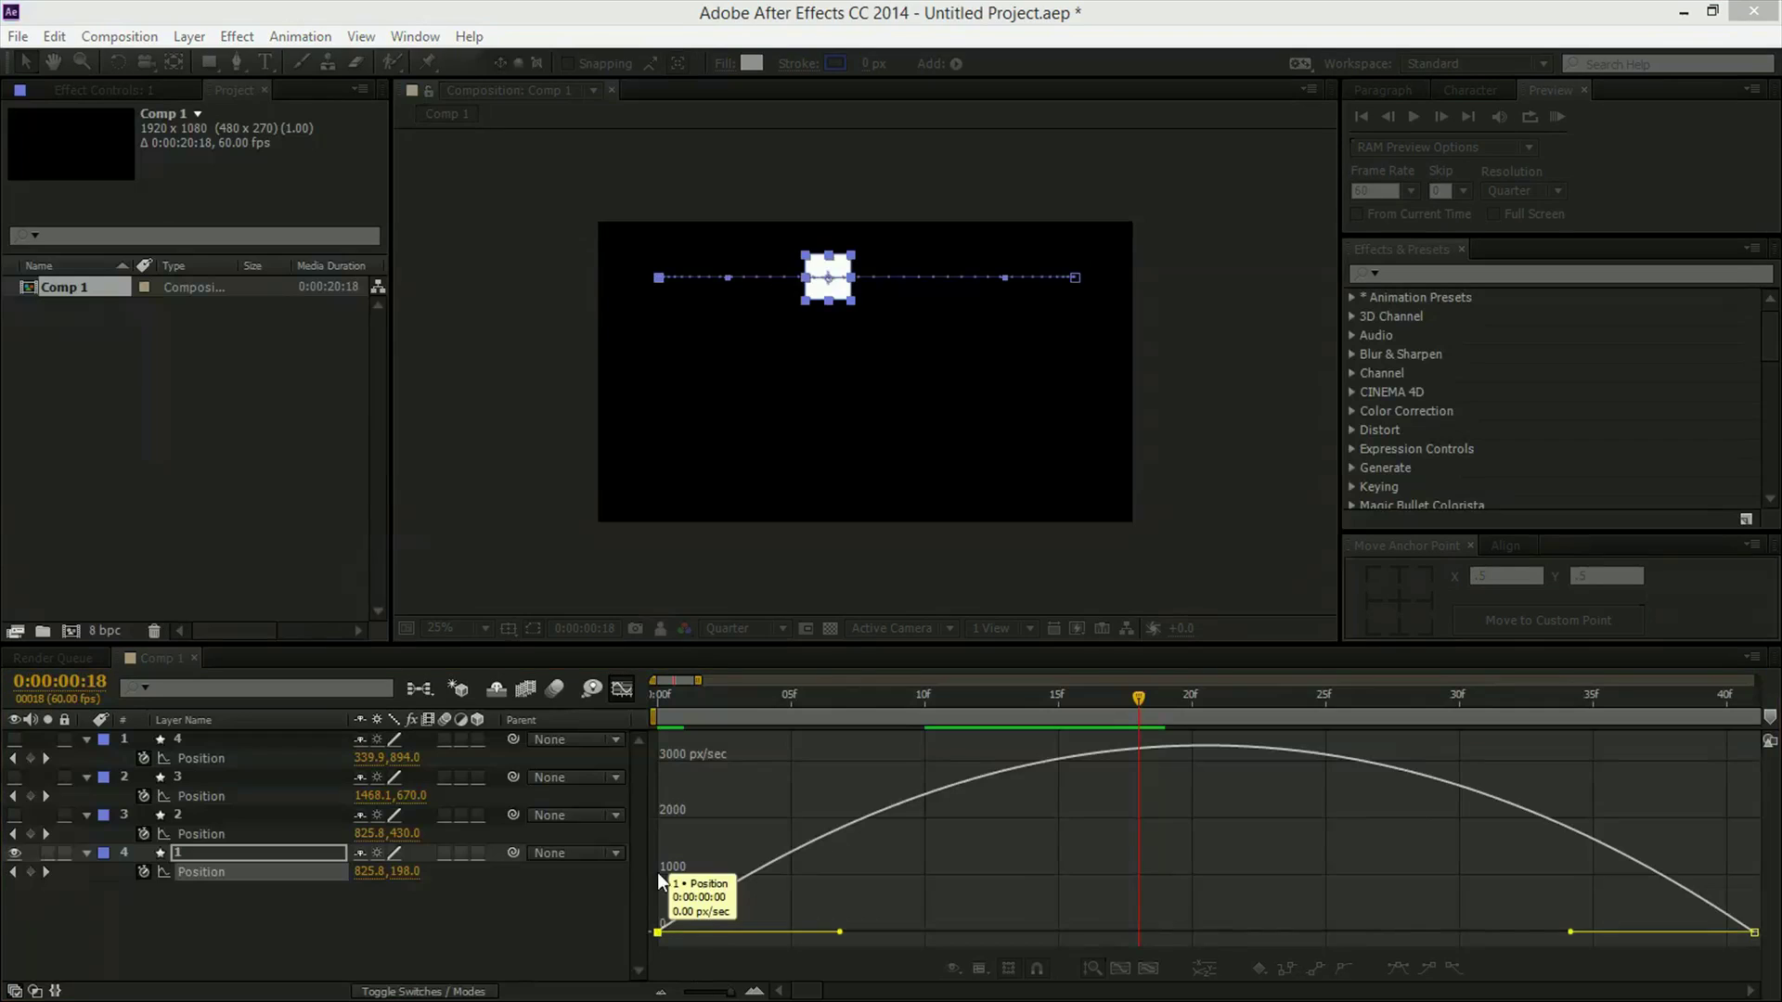
drag(1368, 254, 780, 345)
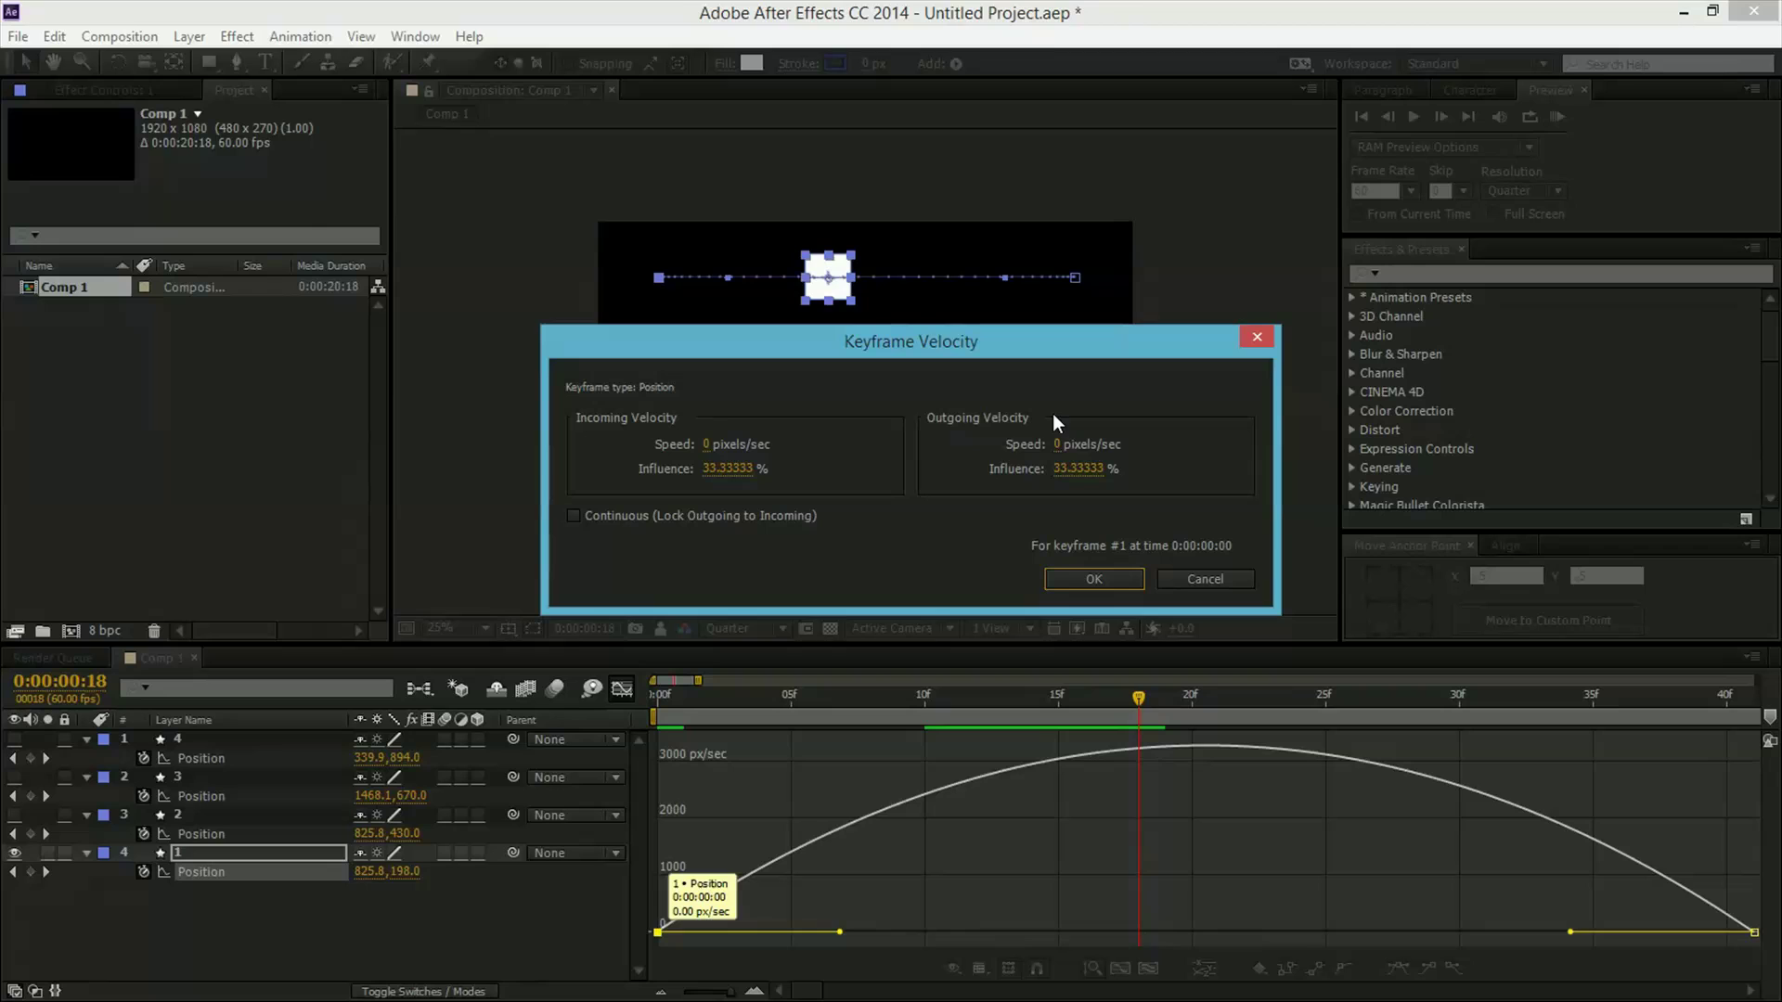
click(1071, 469)
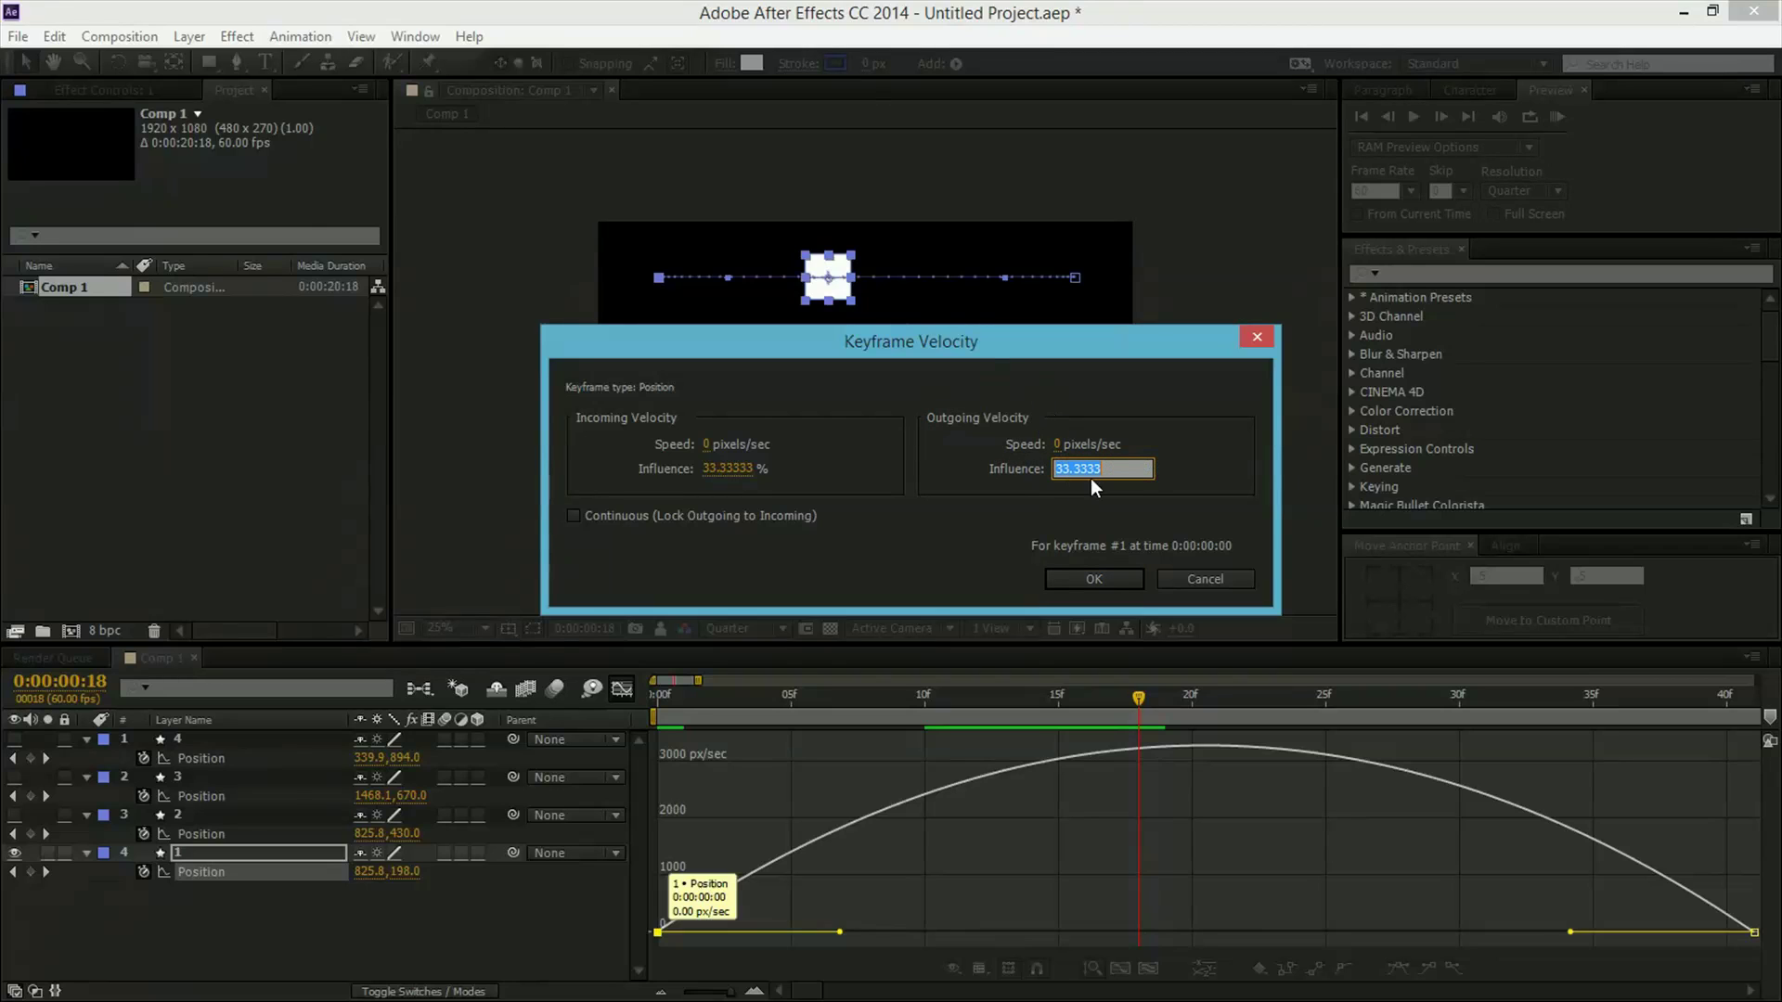
text(80)
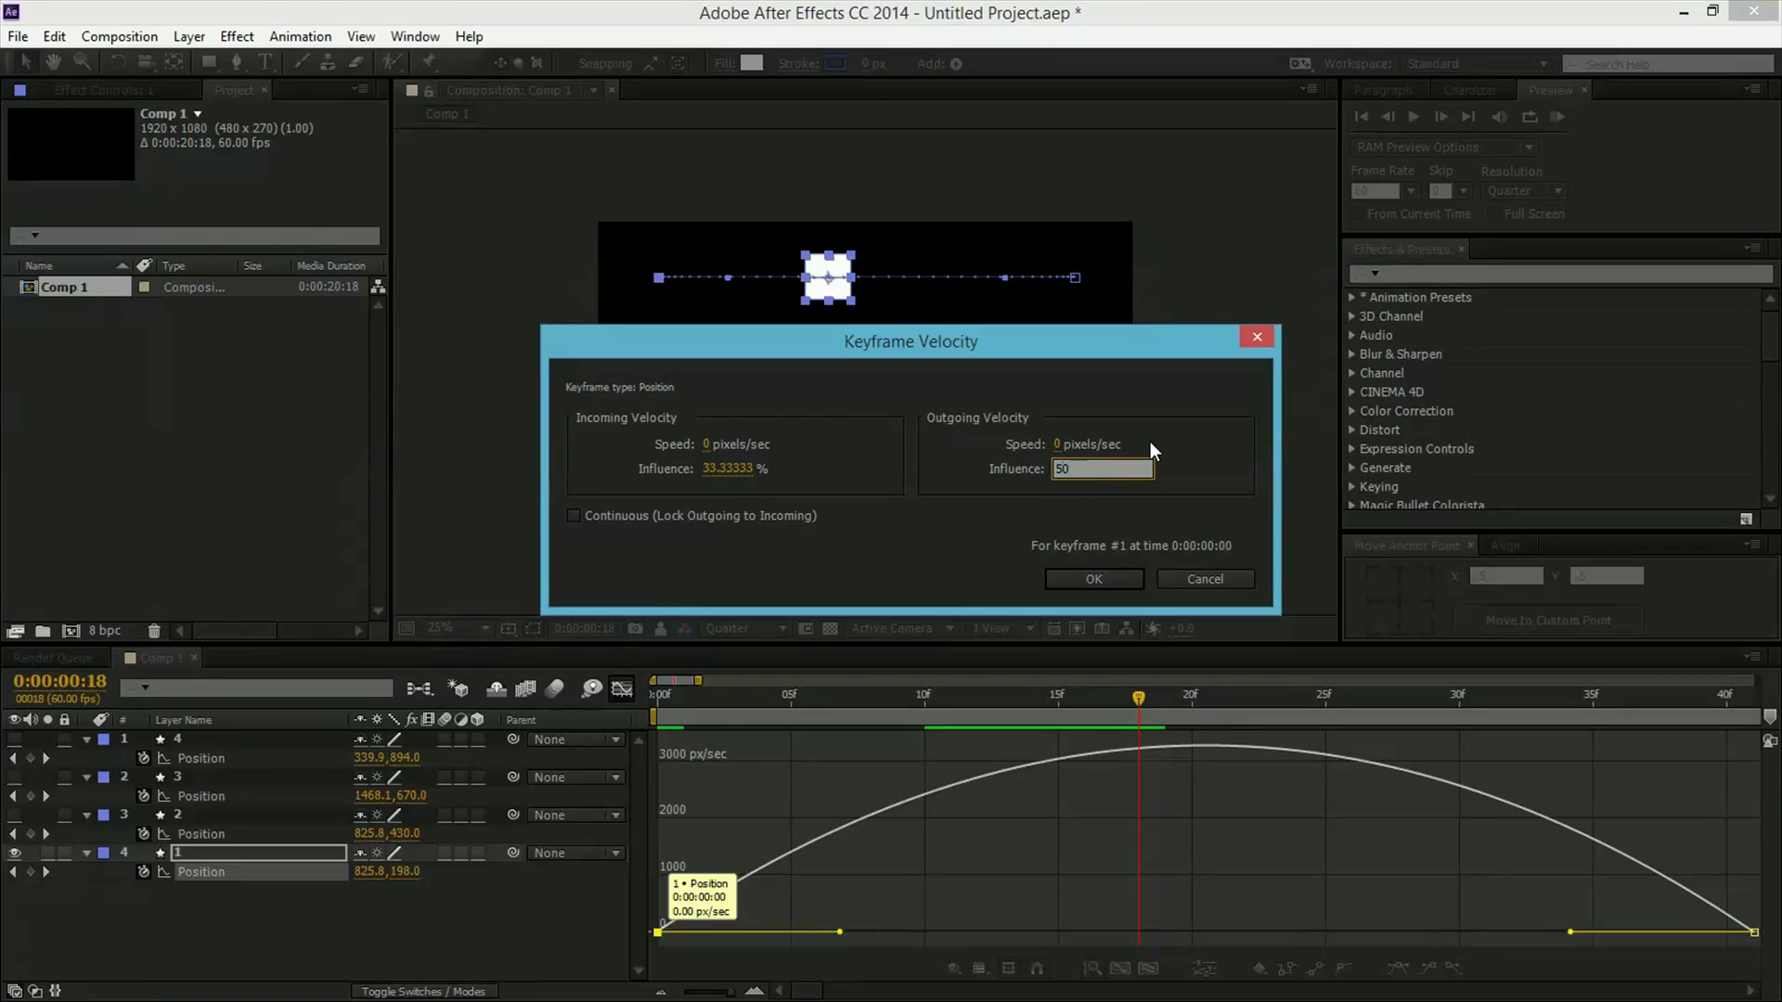
key(Return)
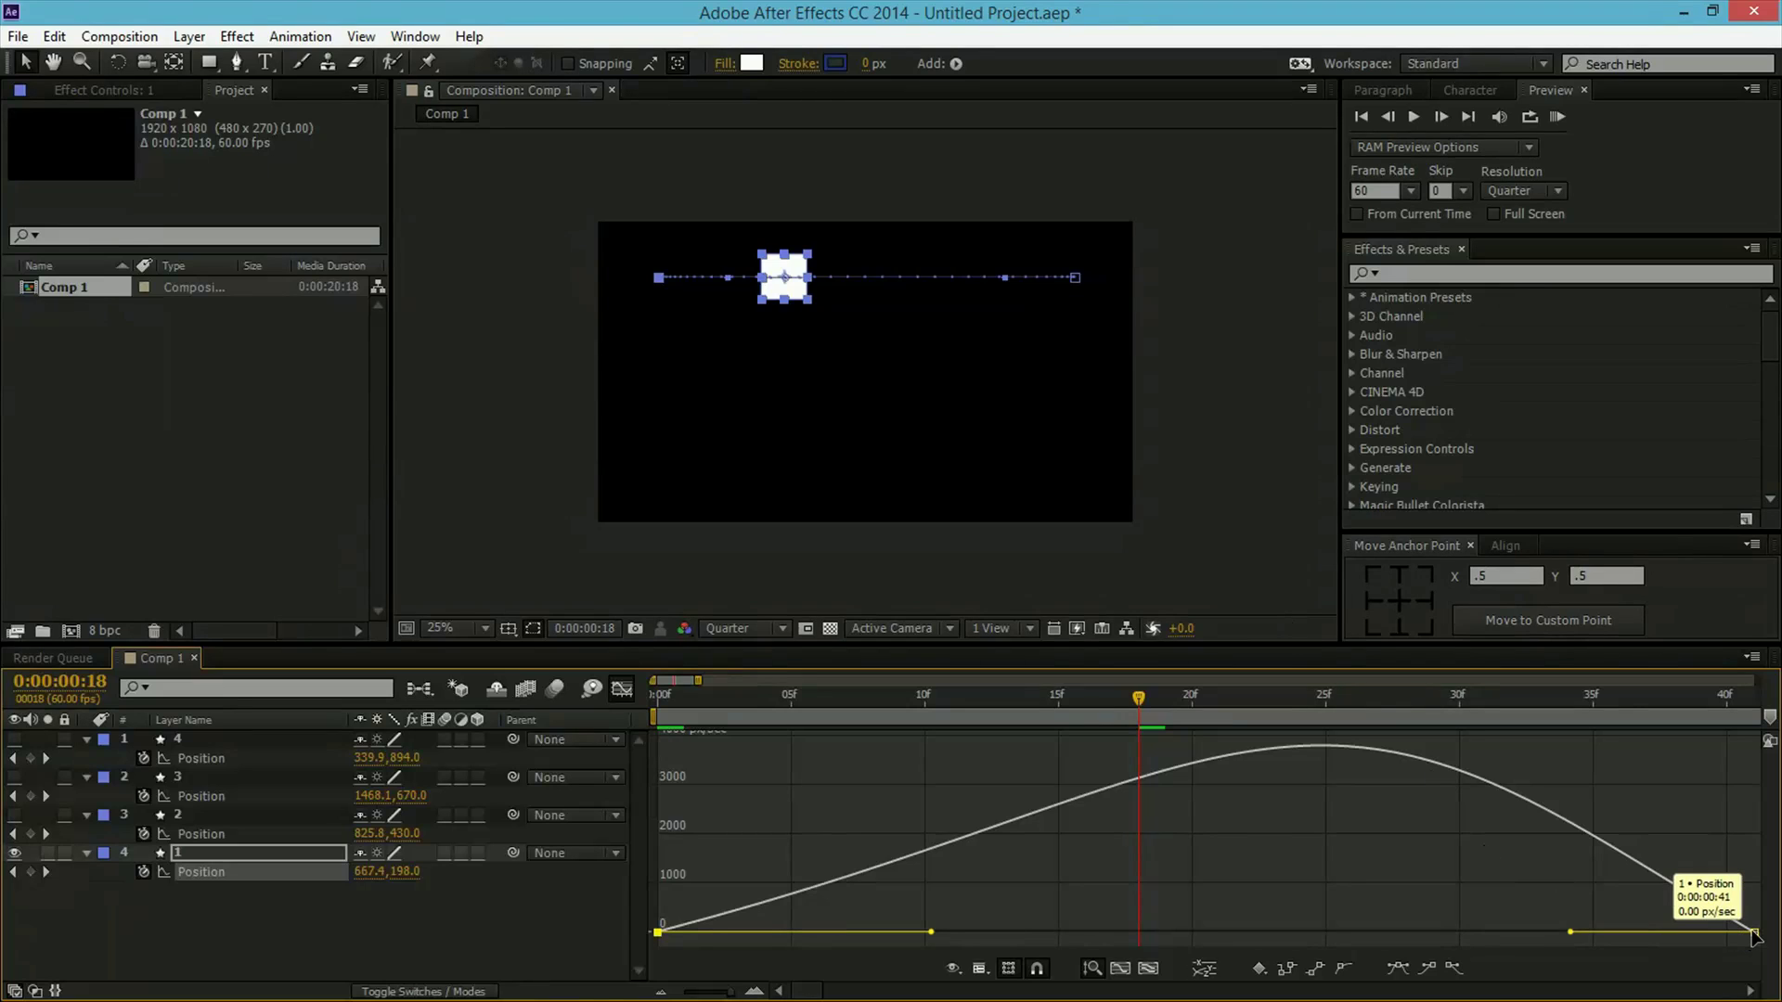
Change the last keyframe's Incoming Influence in Keyframe Velocity.
click(1712, 932)
key(ctrl+shift+k)
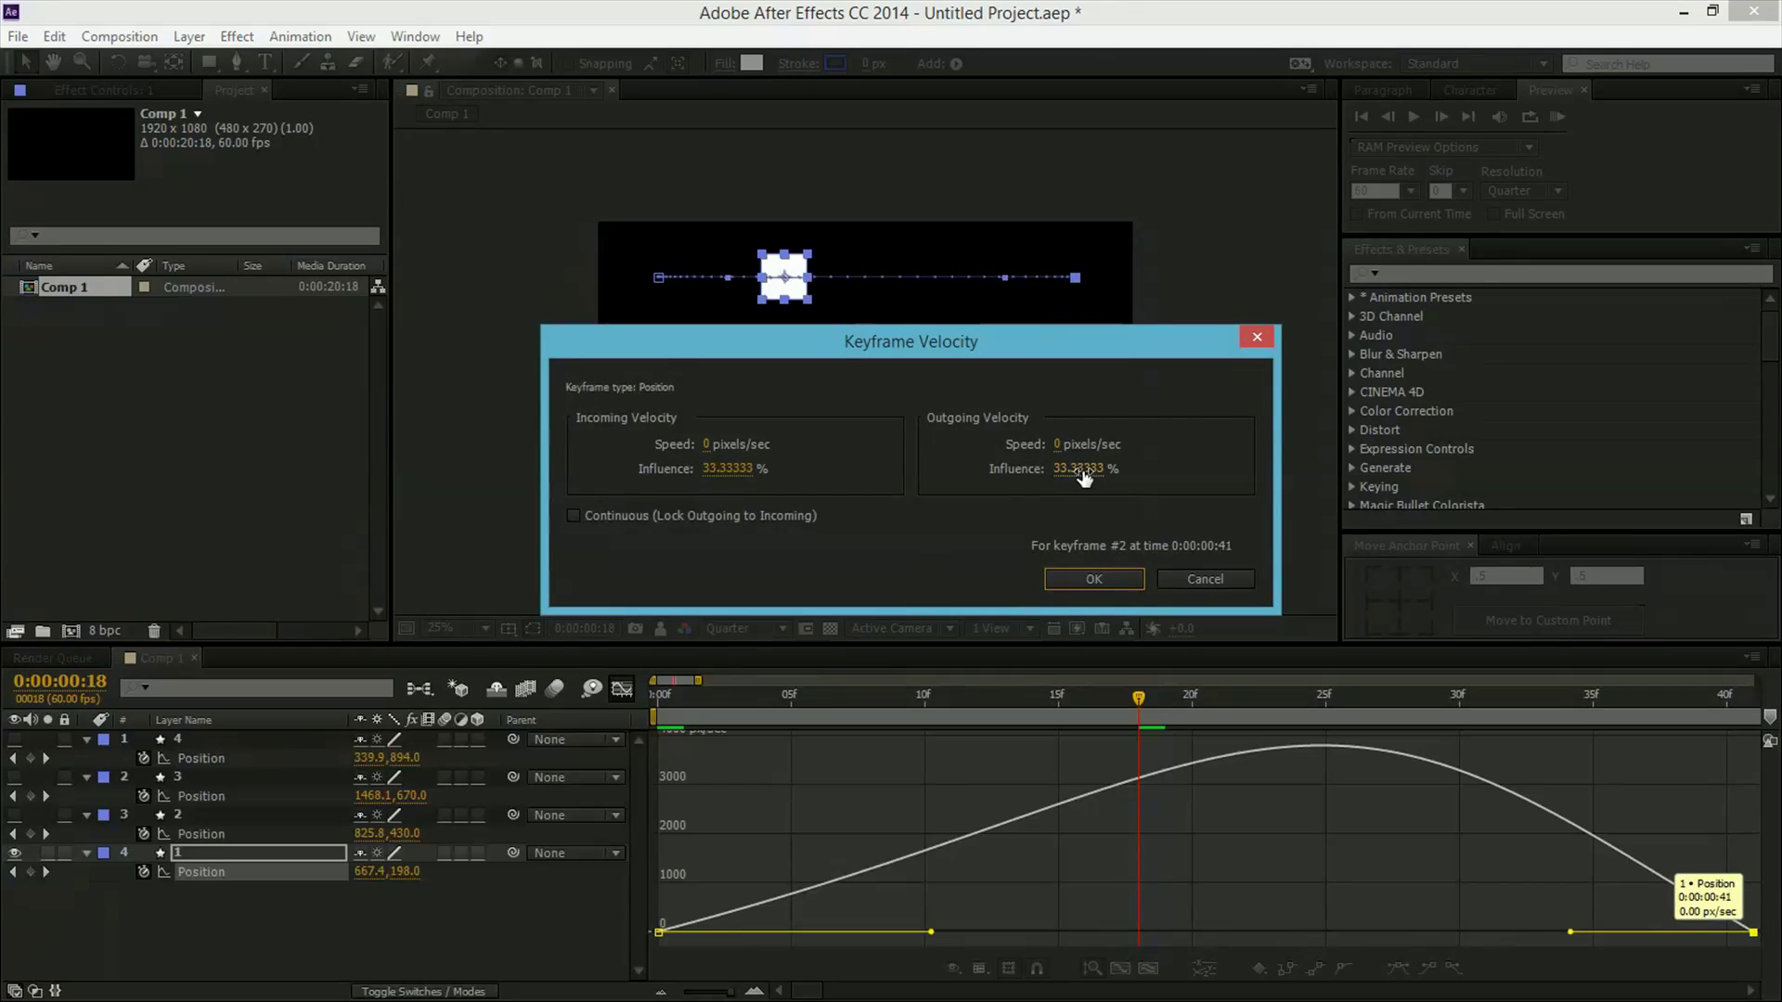
click(733, 471)
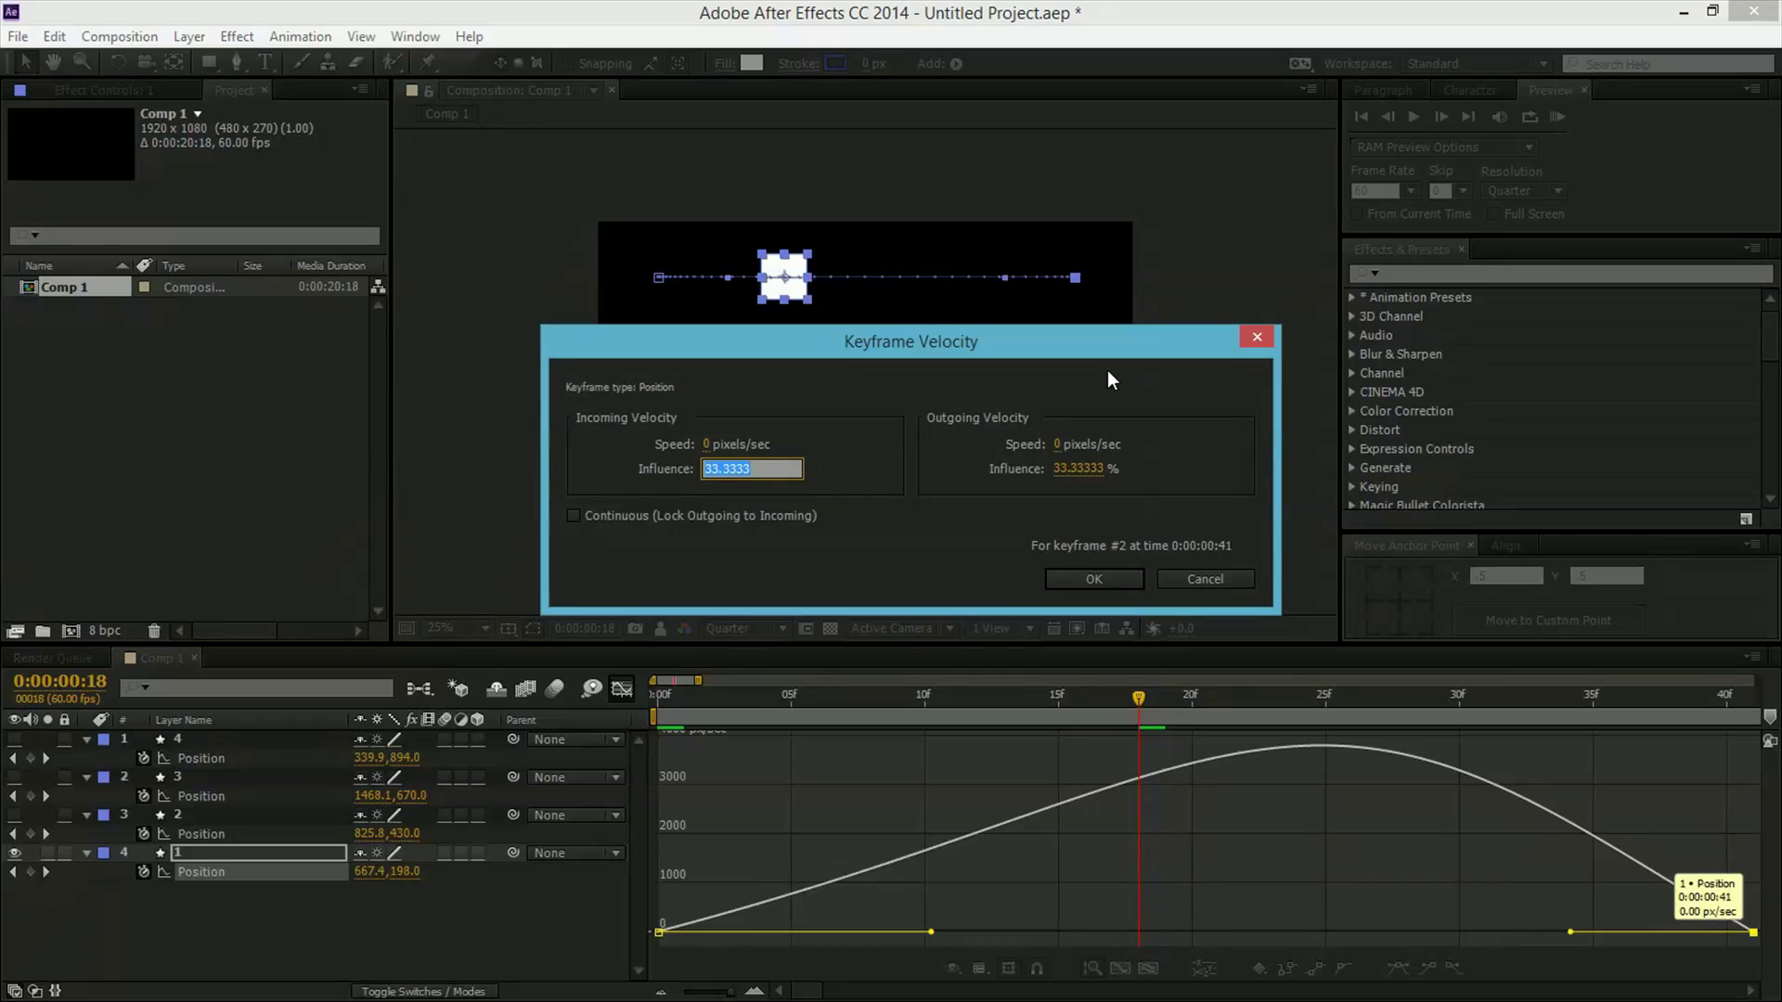
text(0)
key(Return)
Preview the top square's steeper eased motion from frame 0, then return to the layer bars view.
click(1138, 855)
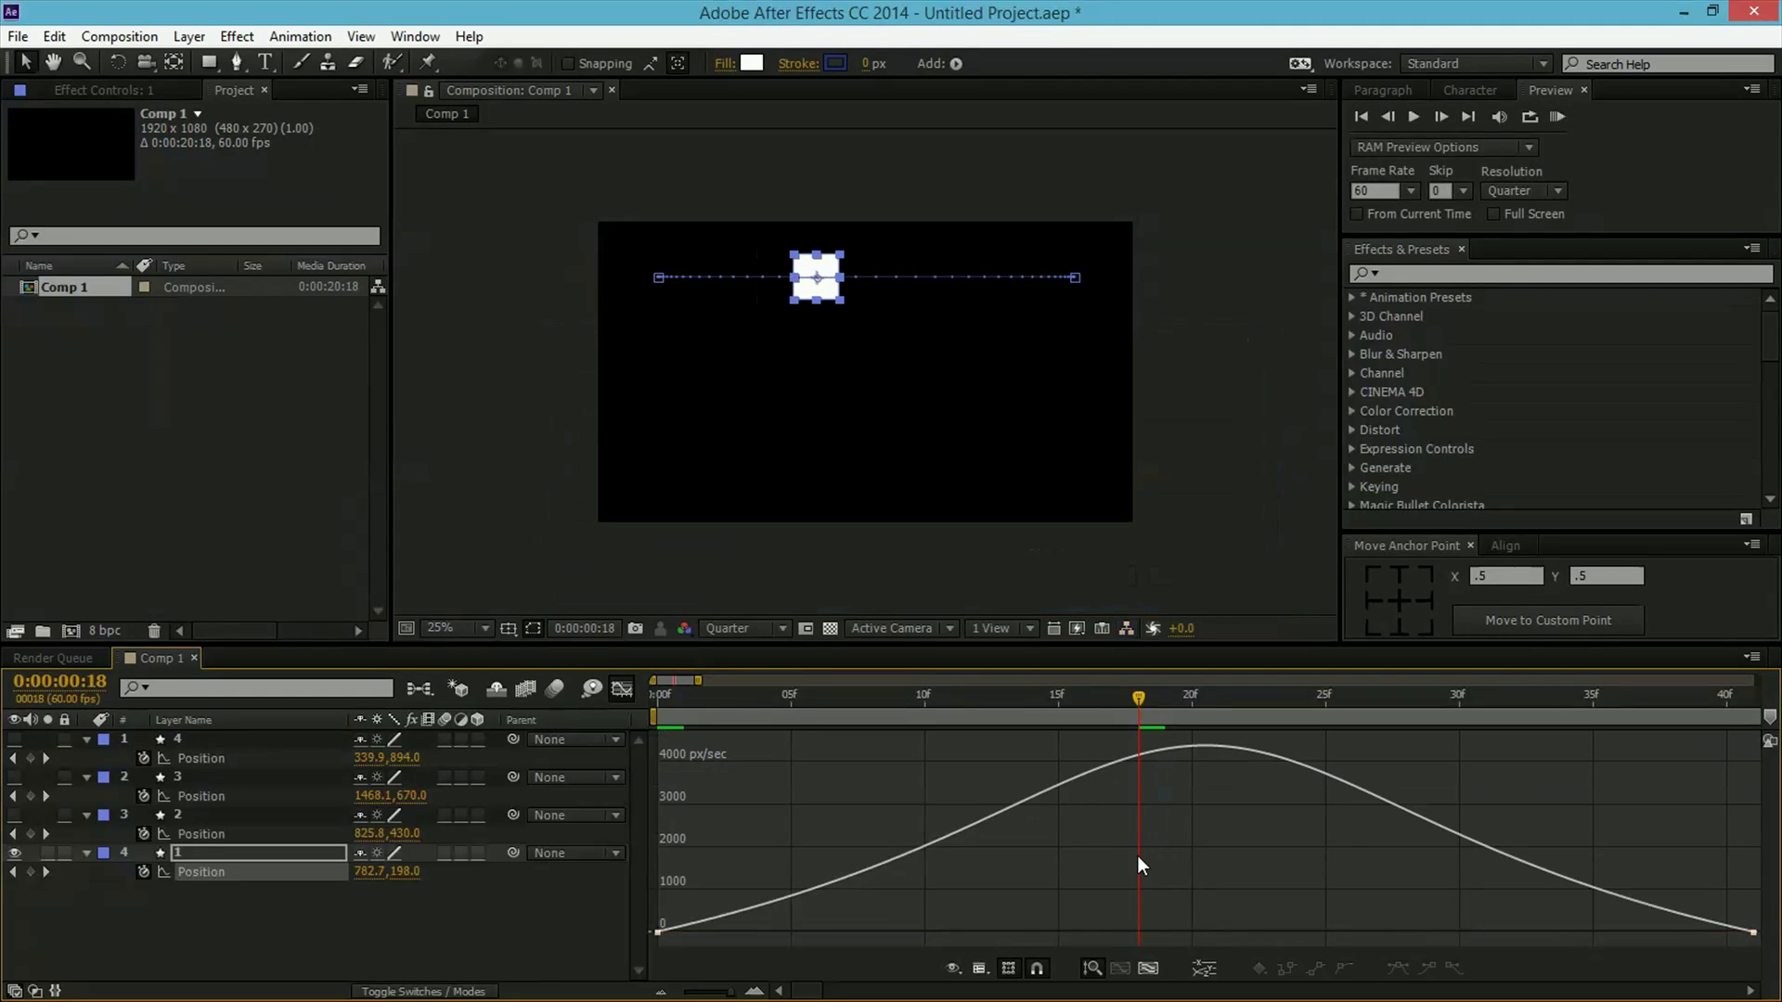
drag(1121, 728, 1011, 711)
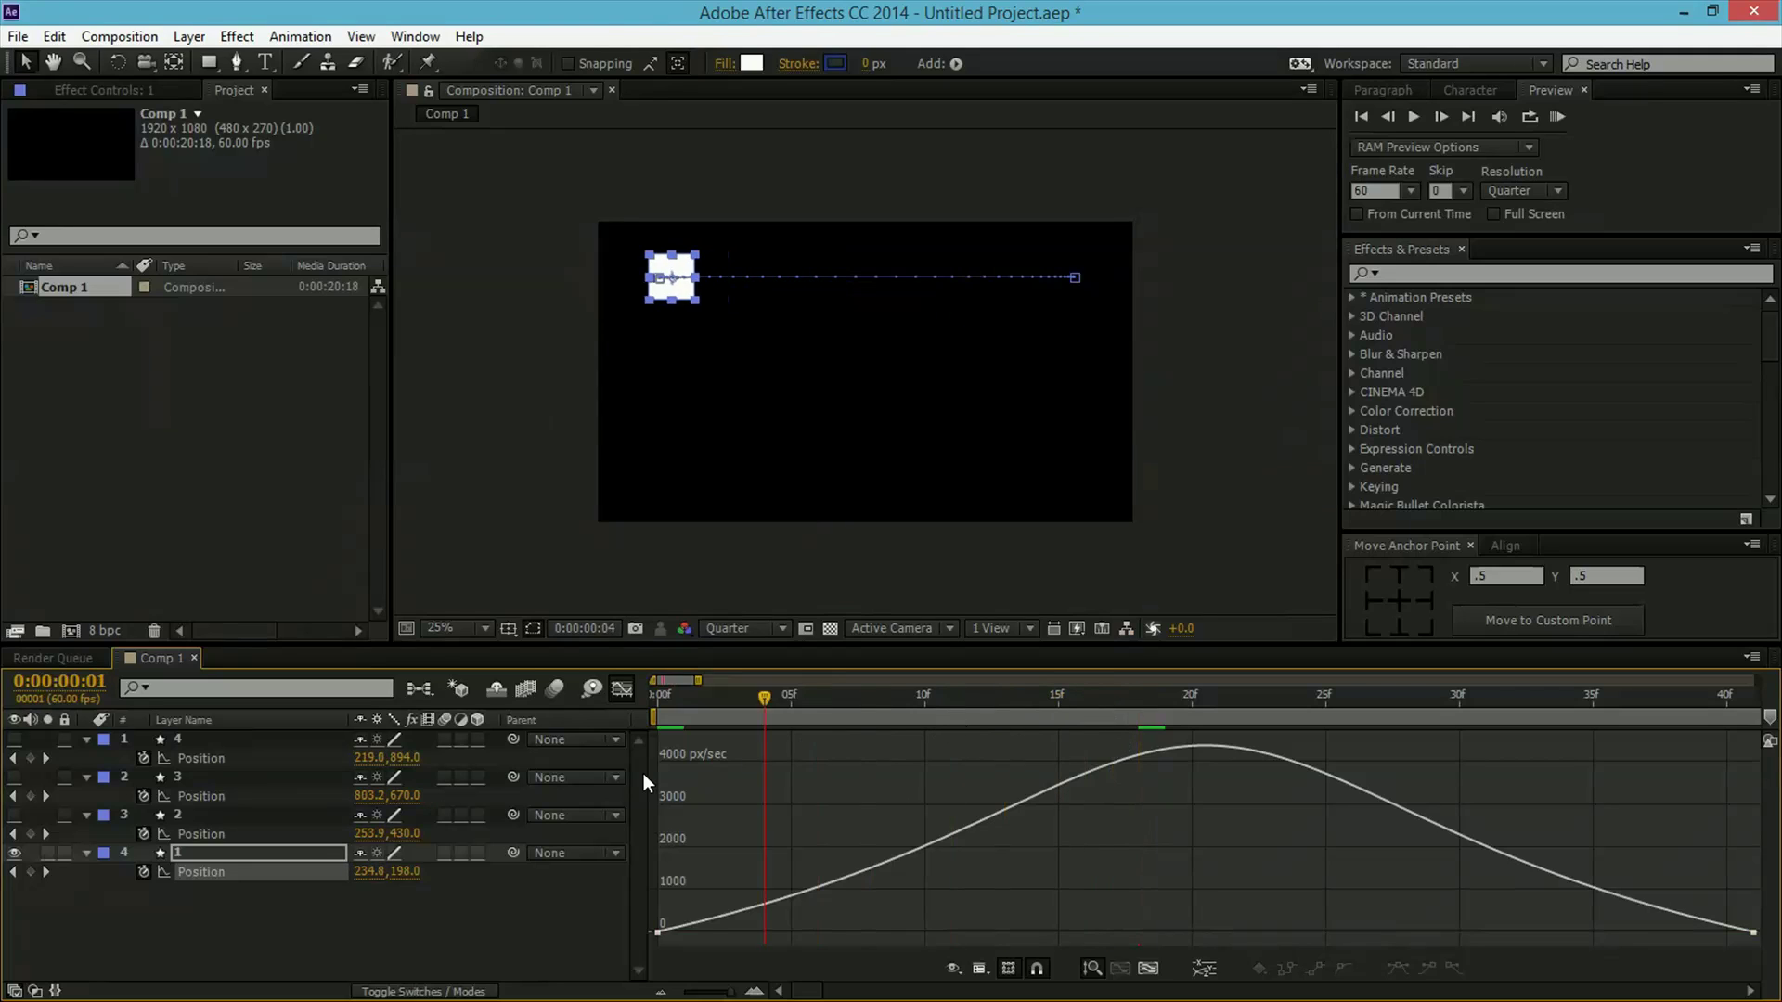
key(Home)
key(space)
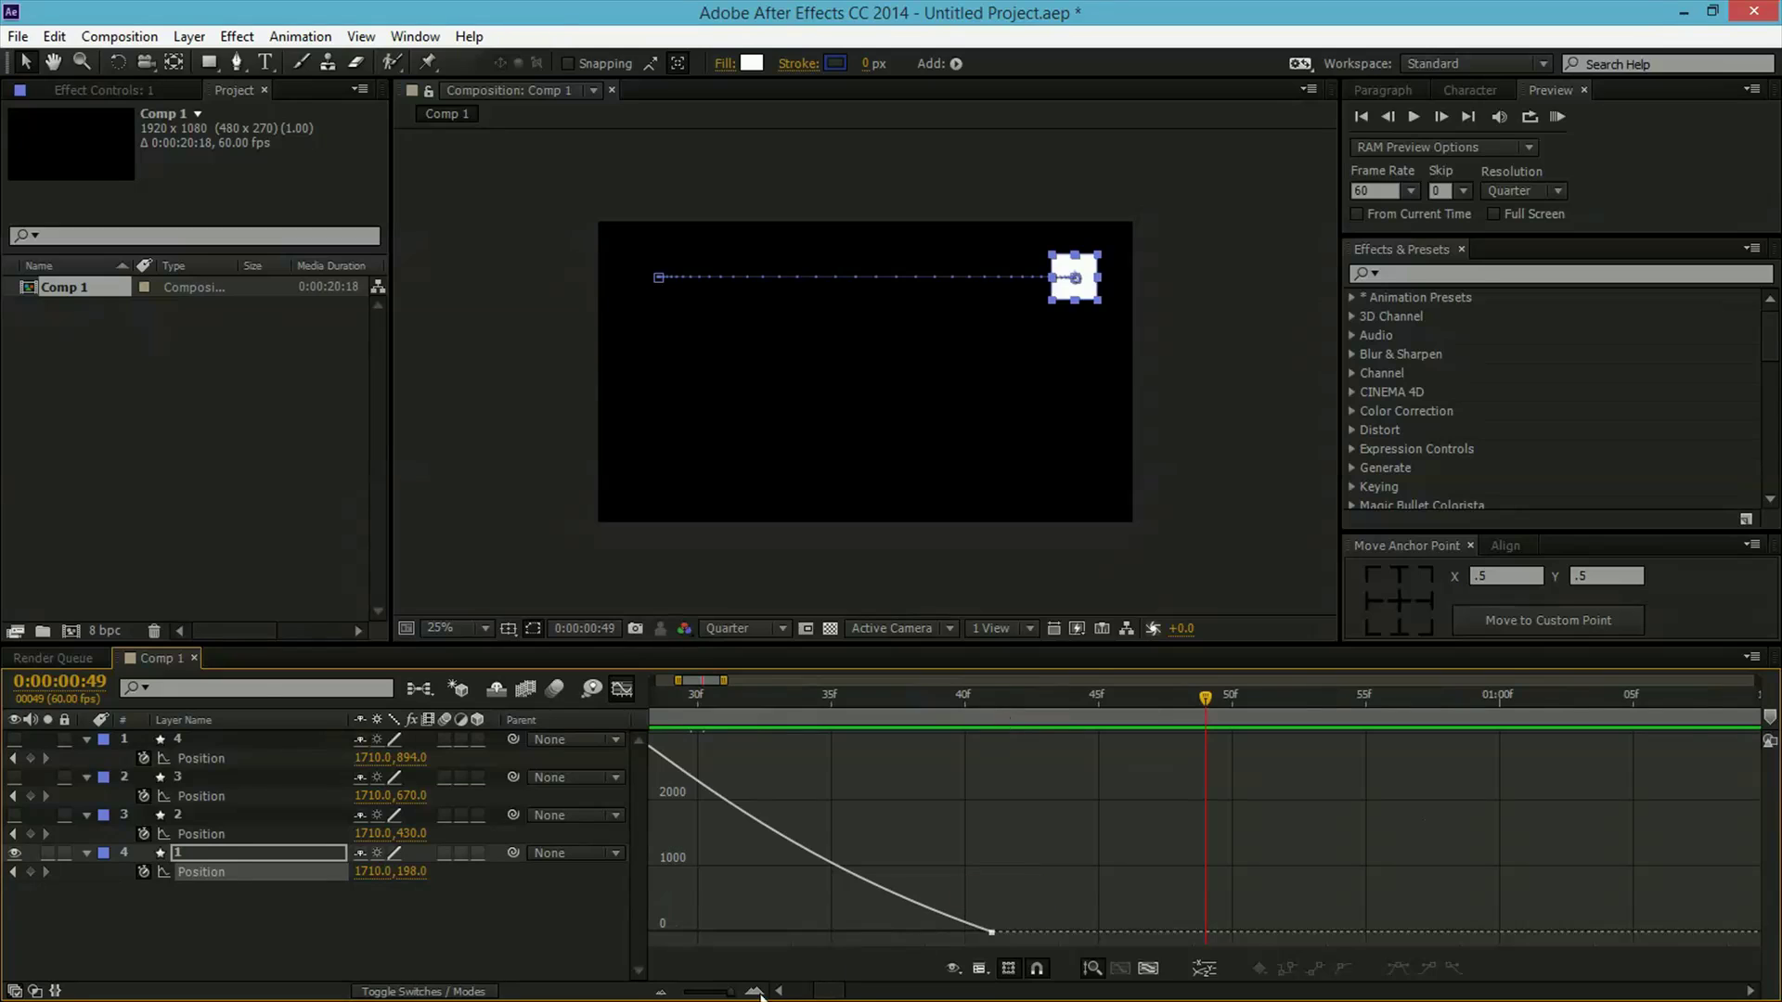
key(minus)
drag(765, 726, 649, 700)
key(space)
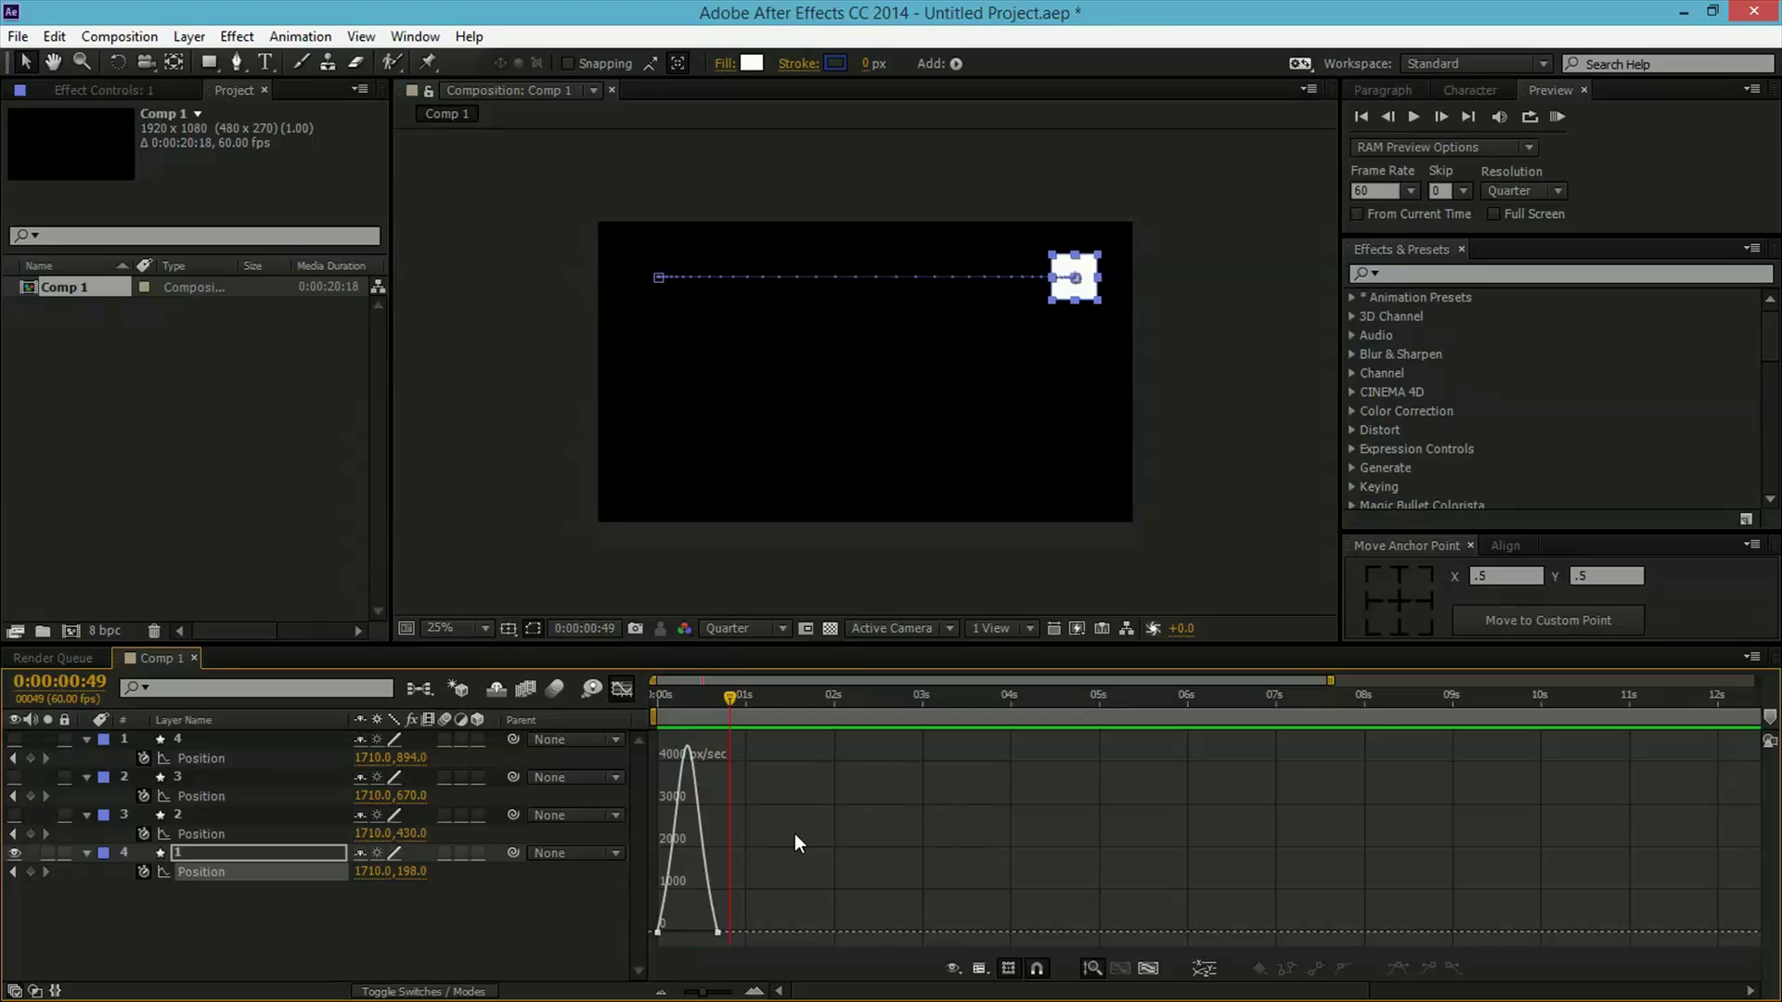
click(618, 692)
Turn visibility back on for layers 1, 2 and 3.
click(793, 926)
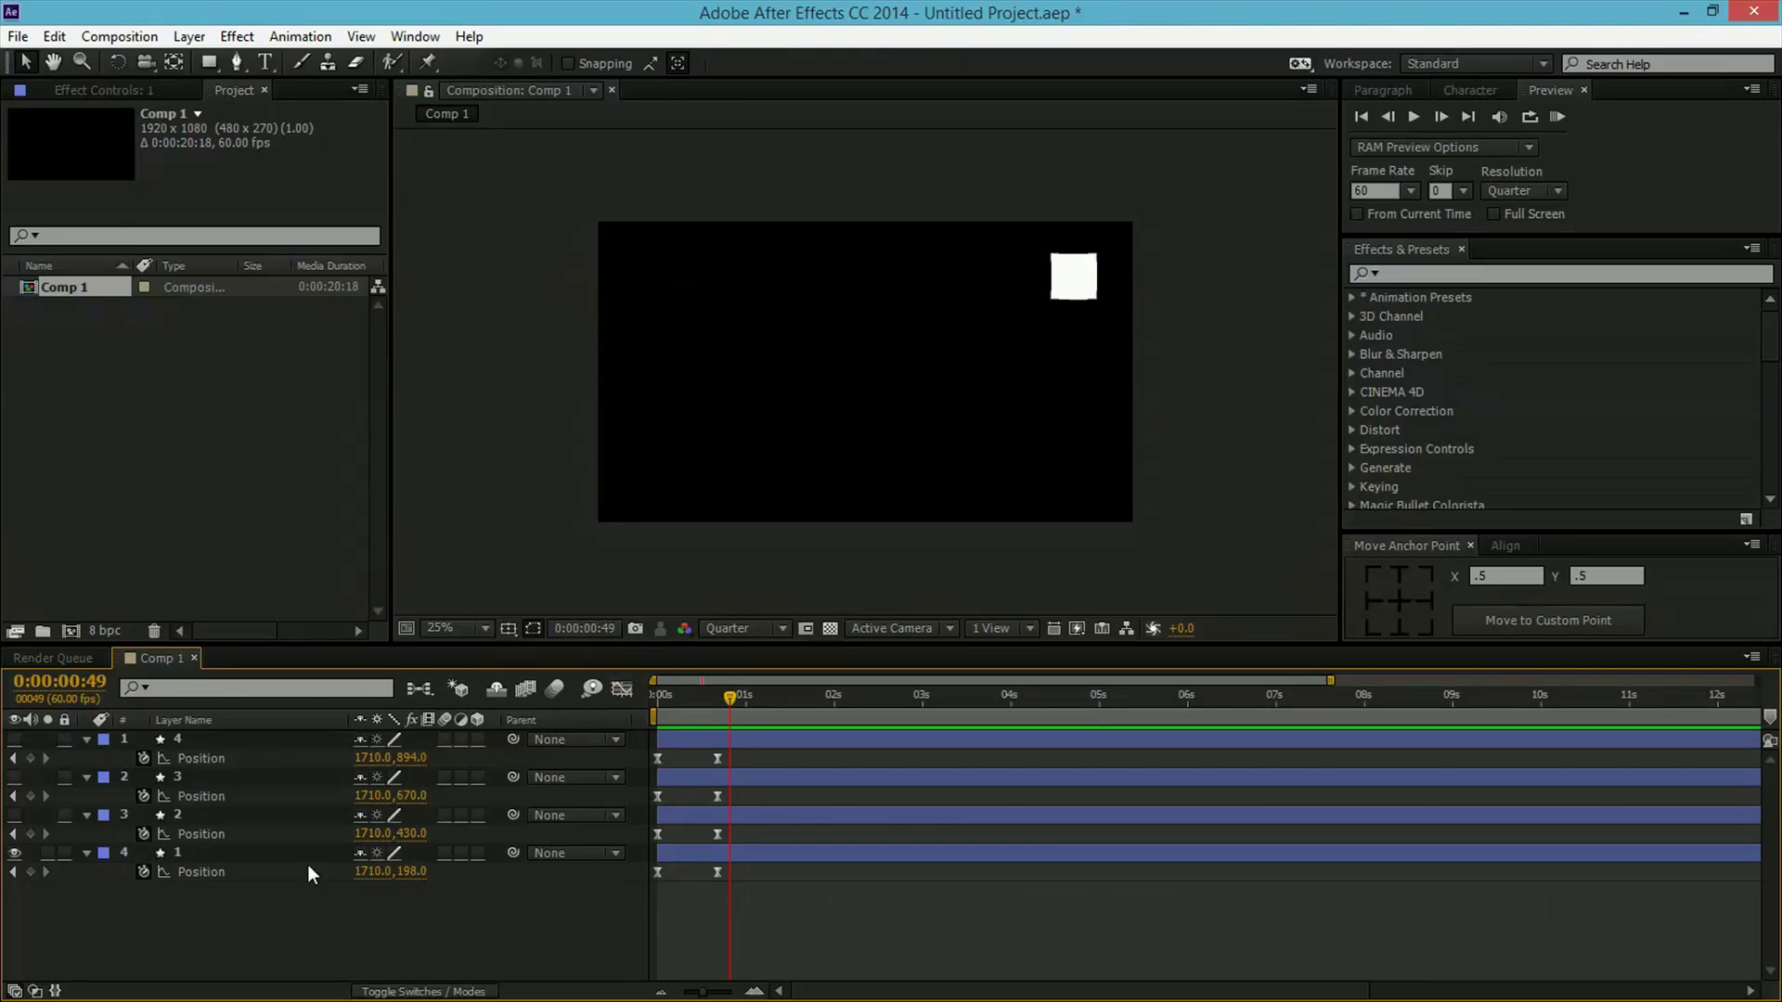
click(14, 739)
click(14, 776)
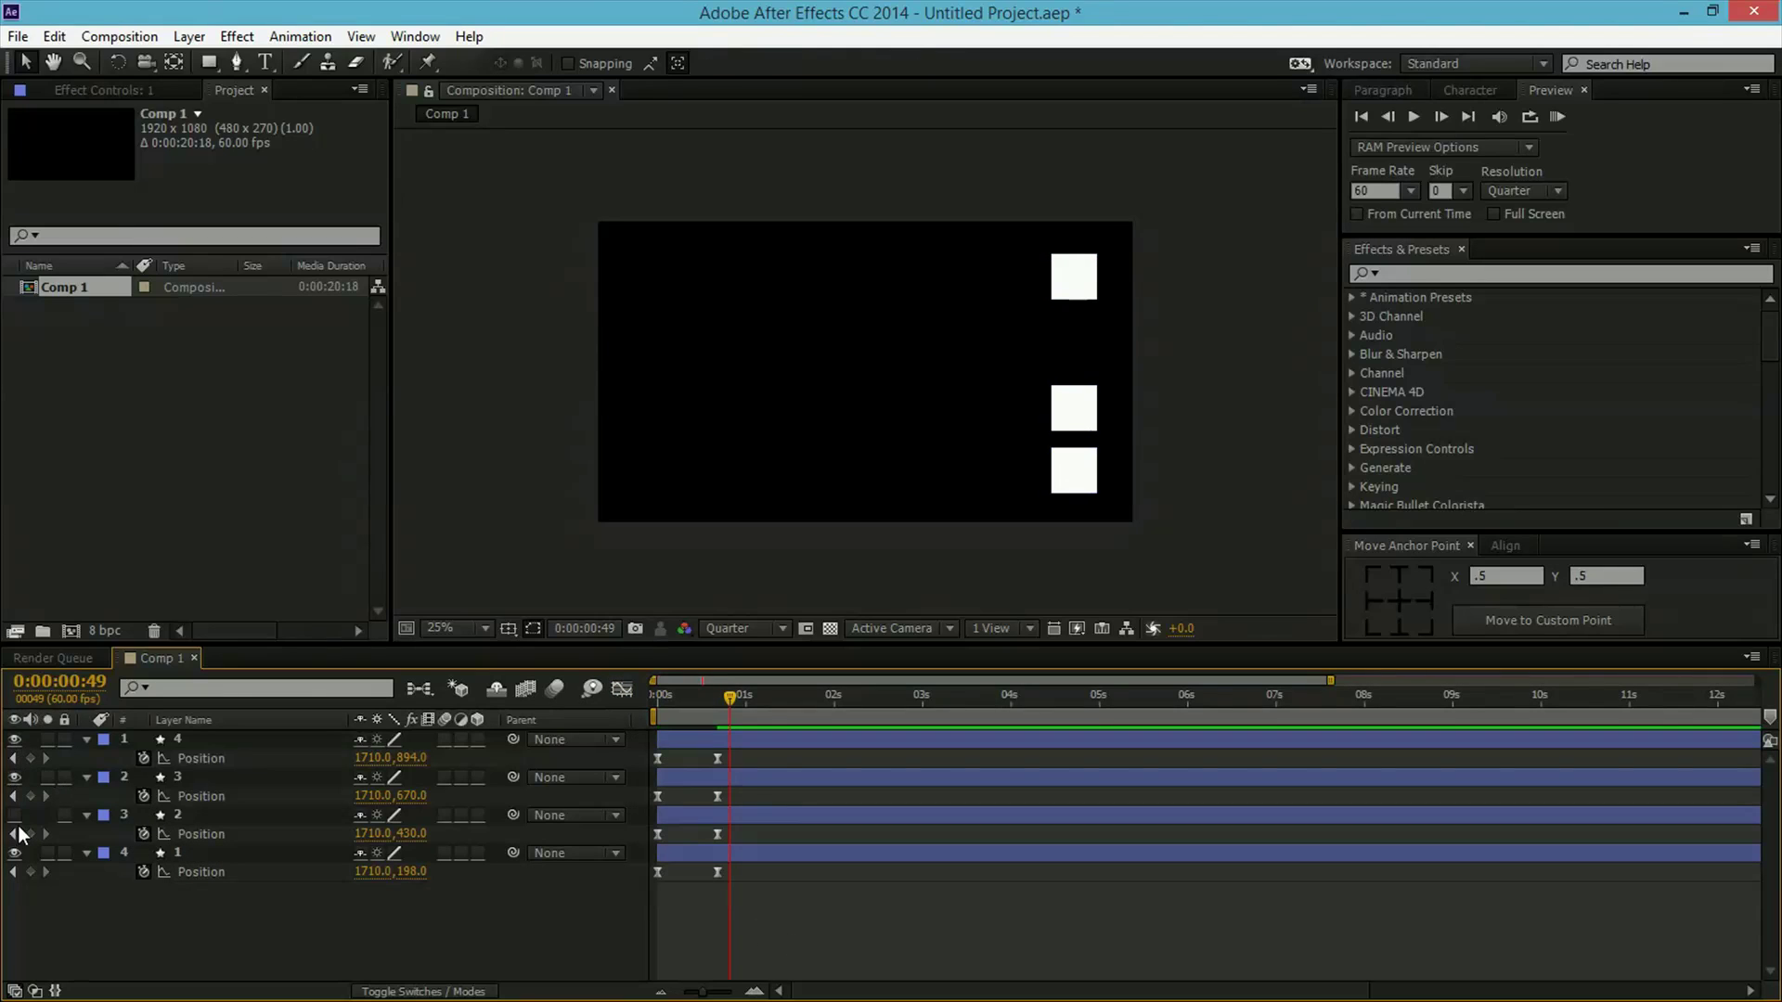
click(14, 815)
Rewind to the start and preview all four squares sliding together.
drag(711, 711, 626, 711)
key(space)
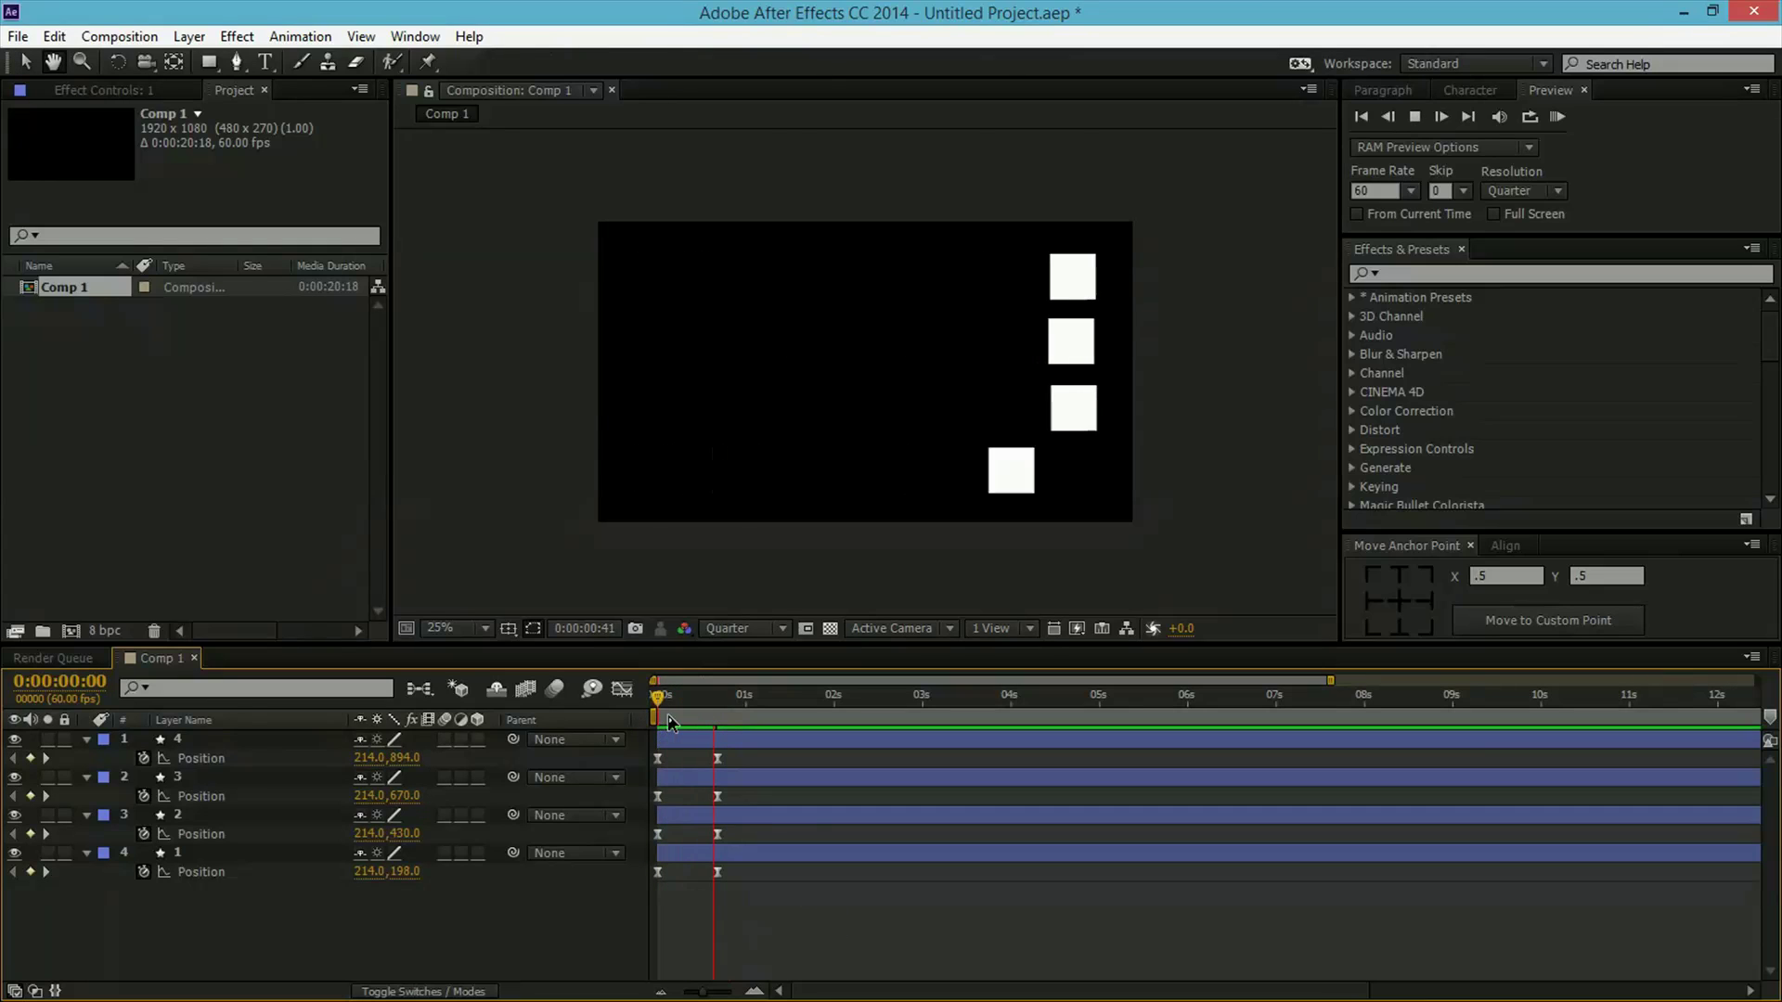
key(space)
key(space)
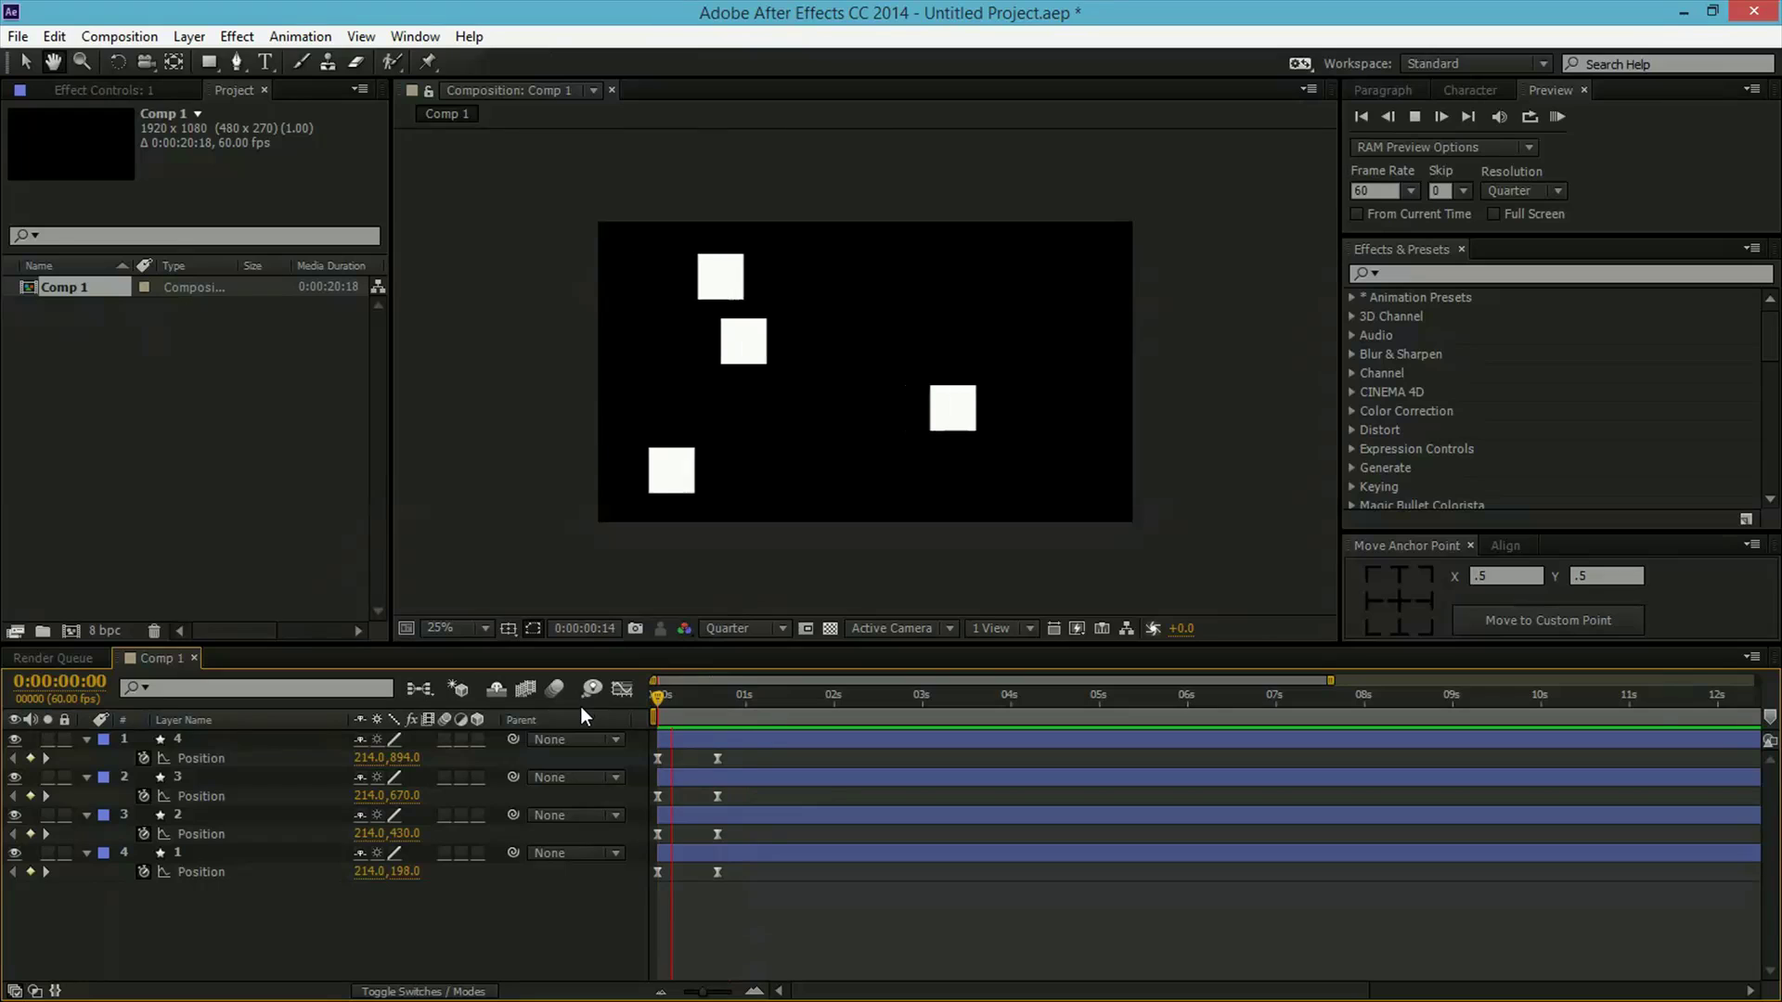
key(space)
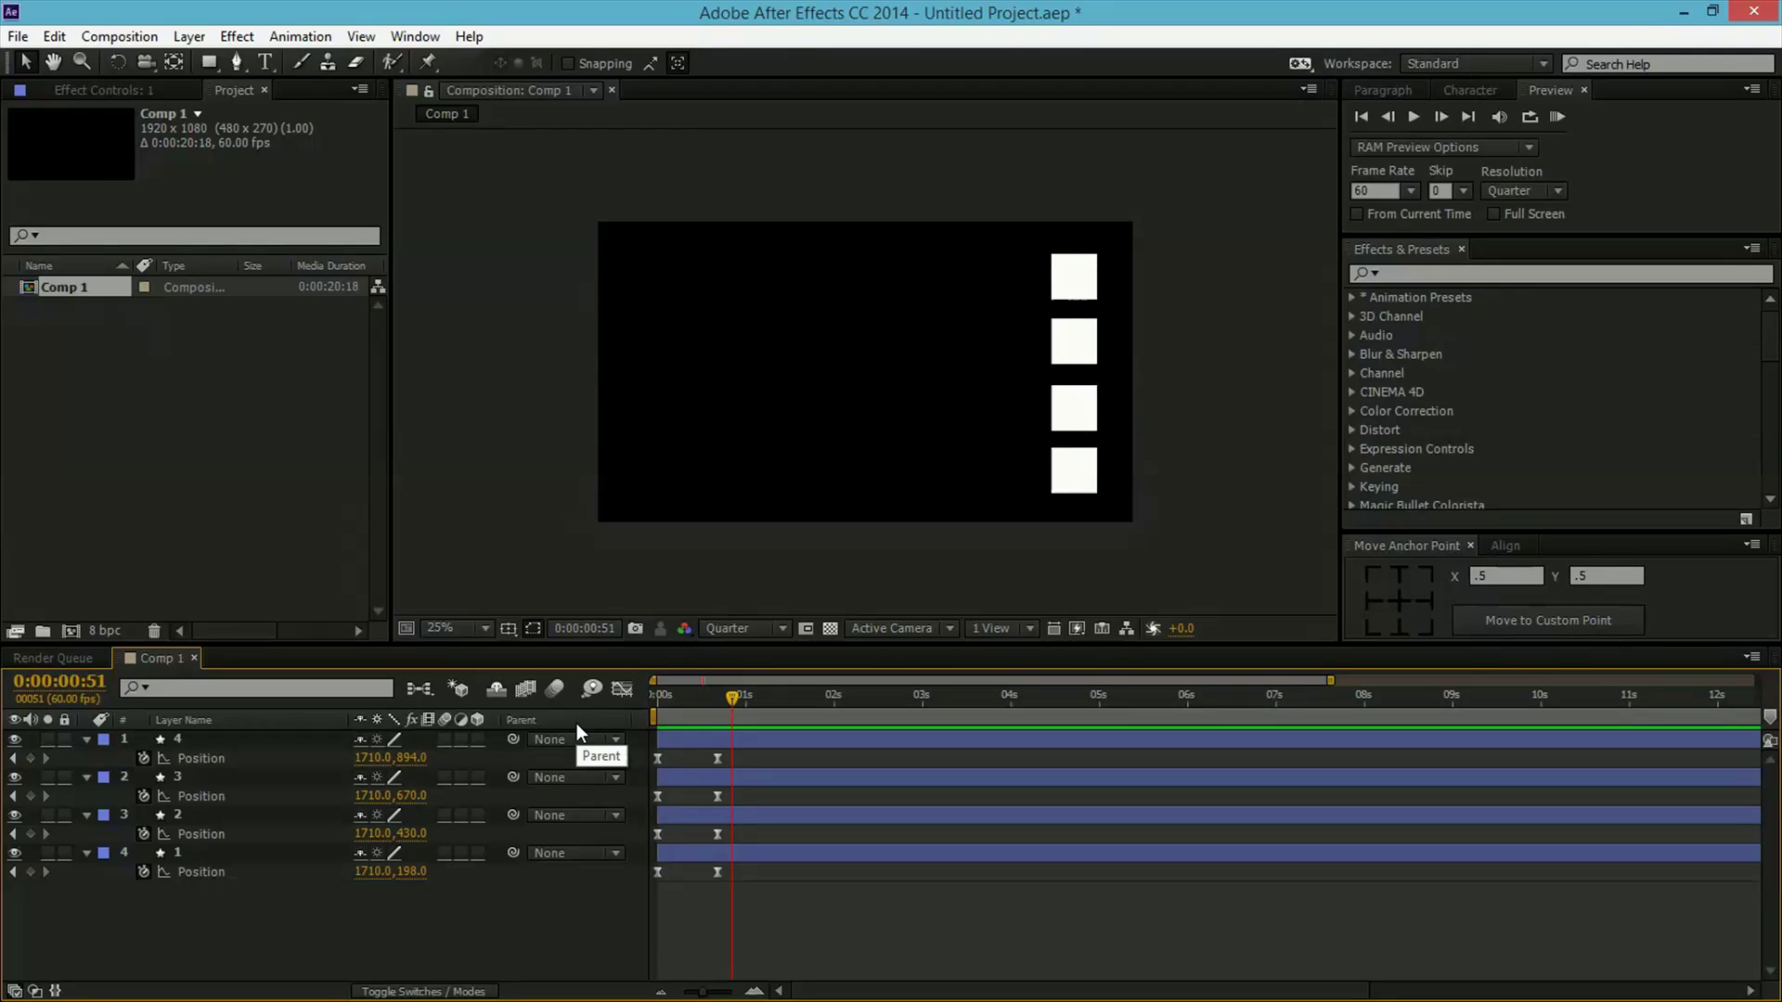